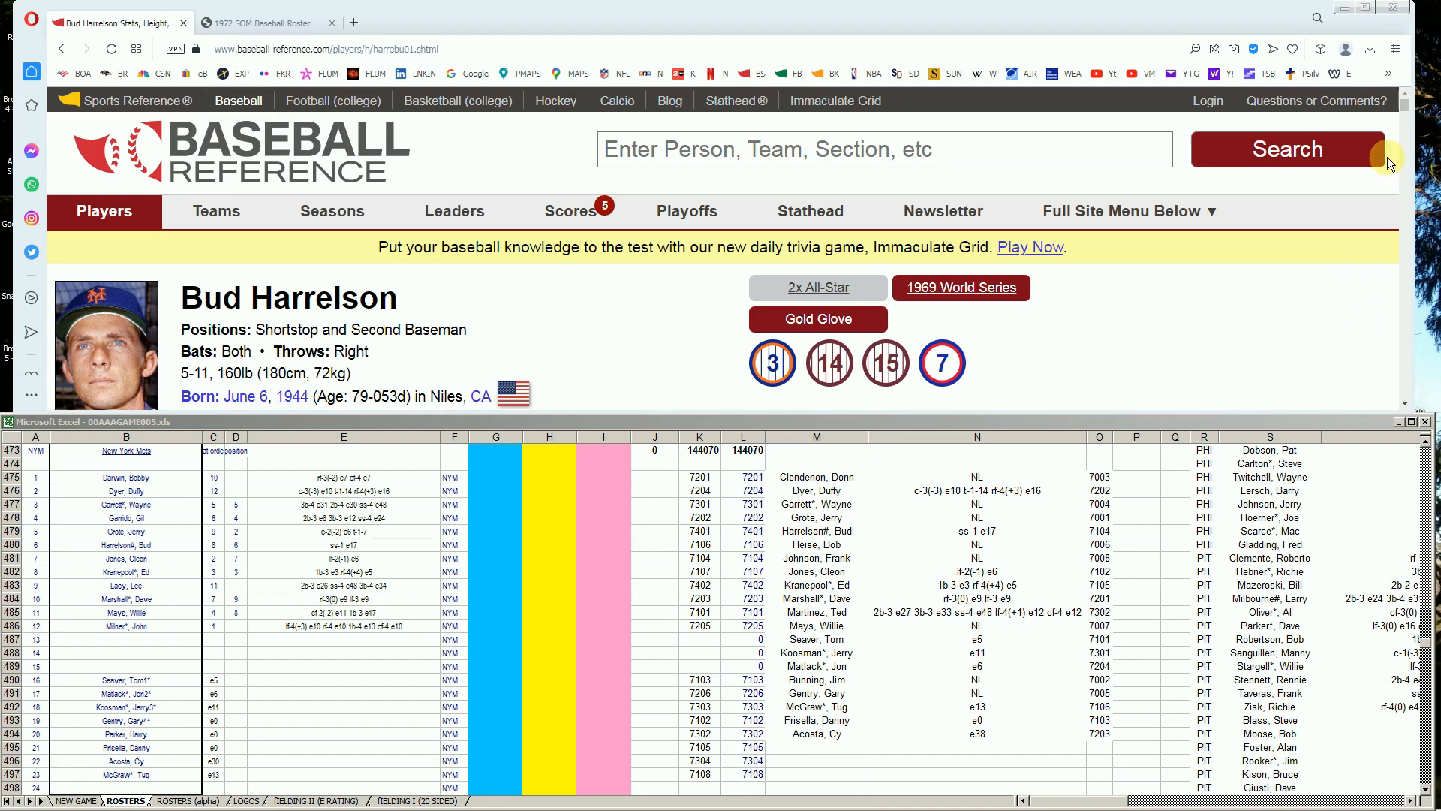
# Check Bud Harrelson's yearly batting rows, then enter 10000 in the blue column G of his roster row in Excel.
pyautogui.moveTo(1402, 106); pyautogui.dragTo(1401, 142)
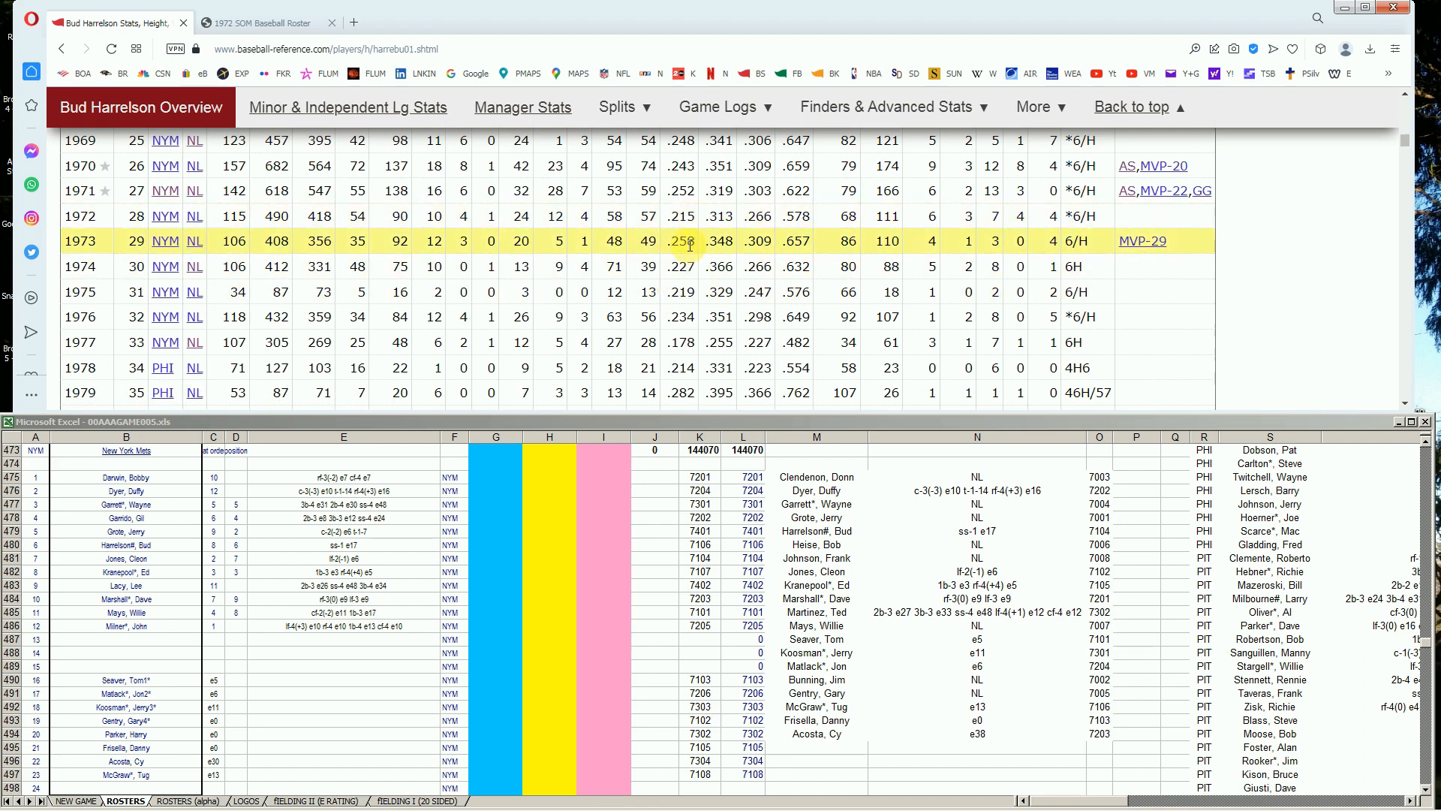
pyautogui.click(483, 497)
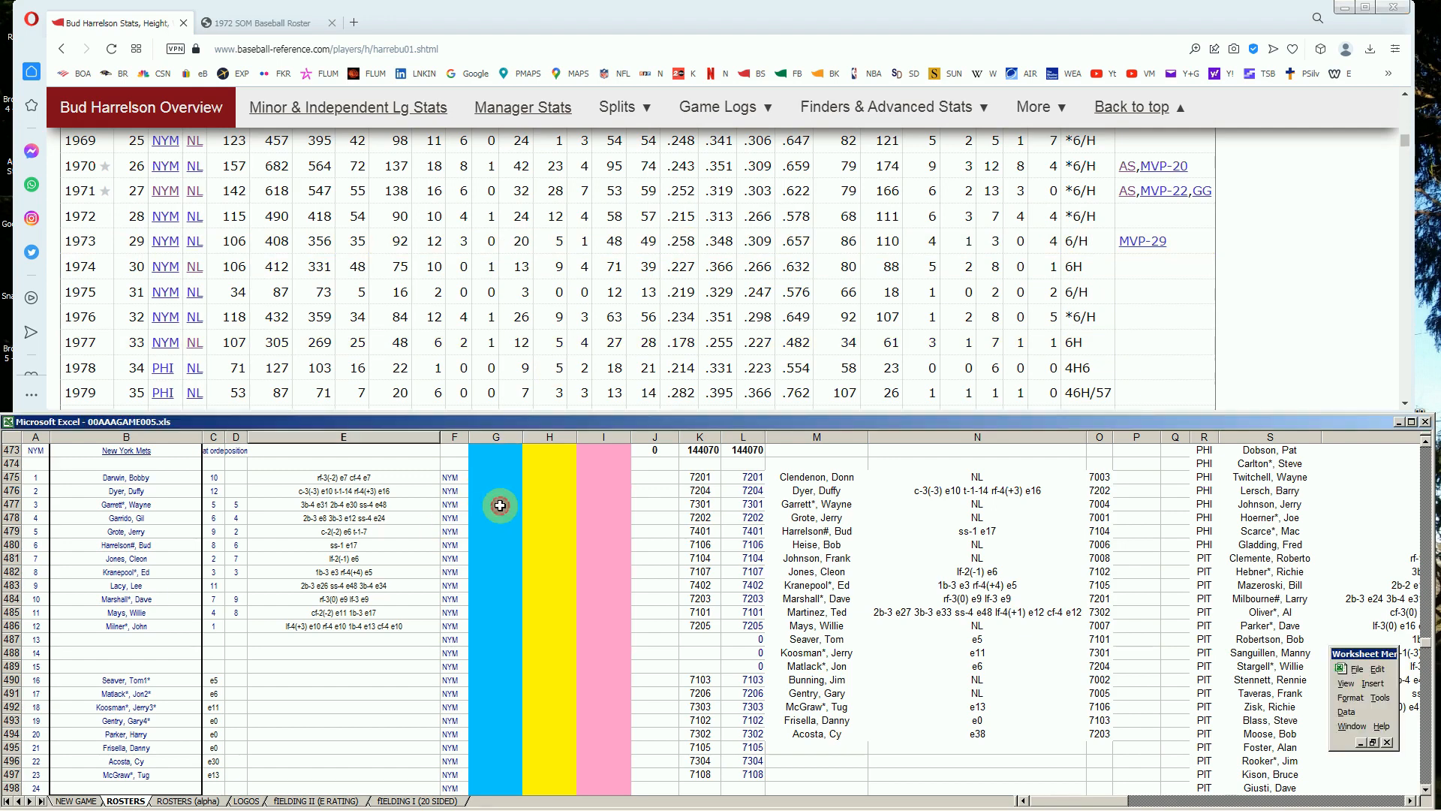
pyautogui.press('Down')
pyautogui.press('Down')
pyautogui.press('Down')
pyautogui.press('Down')
pyautogui.write('10000')
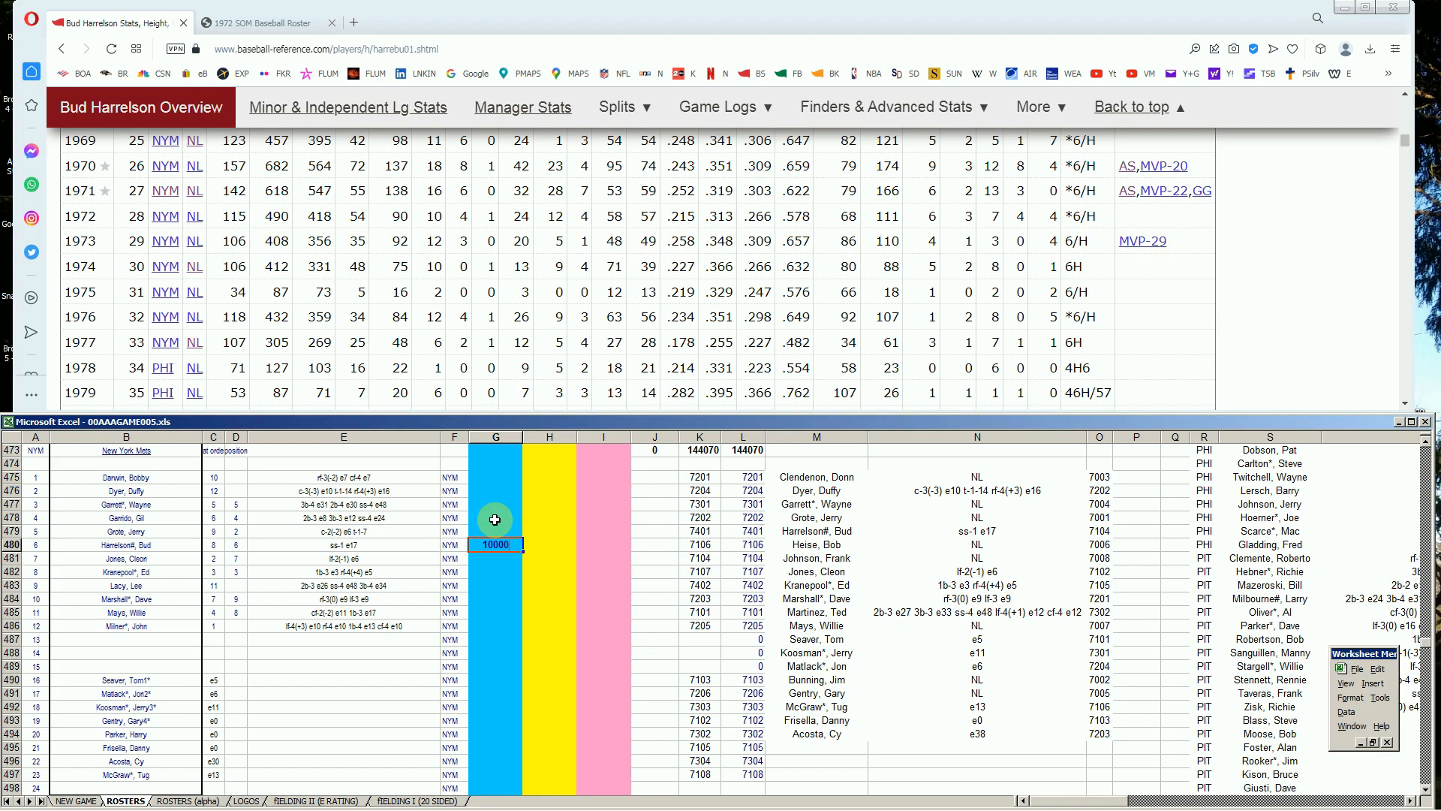
pyautogui.press('Return')
# Search Baseball Reference in the browser for Cleon Jones and open his player page.
pyautogui.moveTo(1405, 146); pyautogui.dragTo(1403, 96)
pyautogui.click(1048, 145)
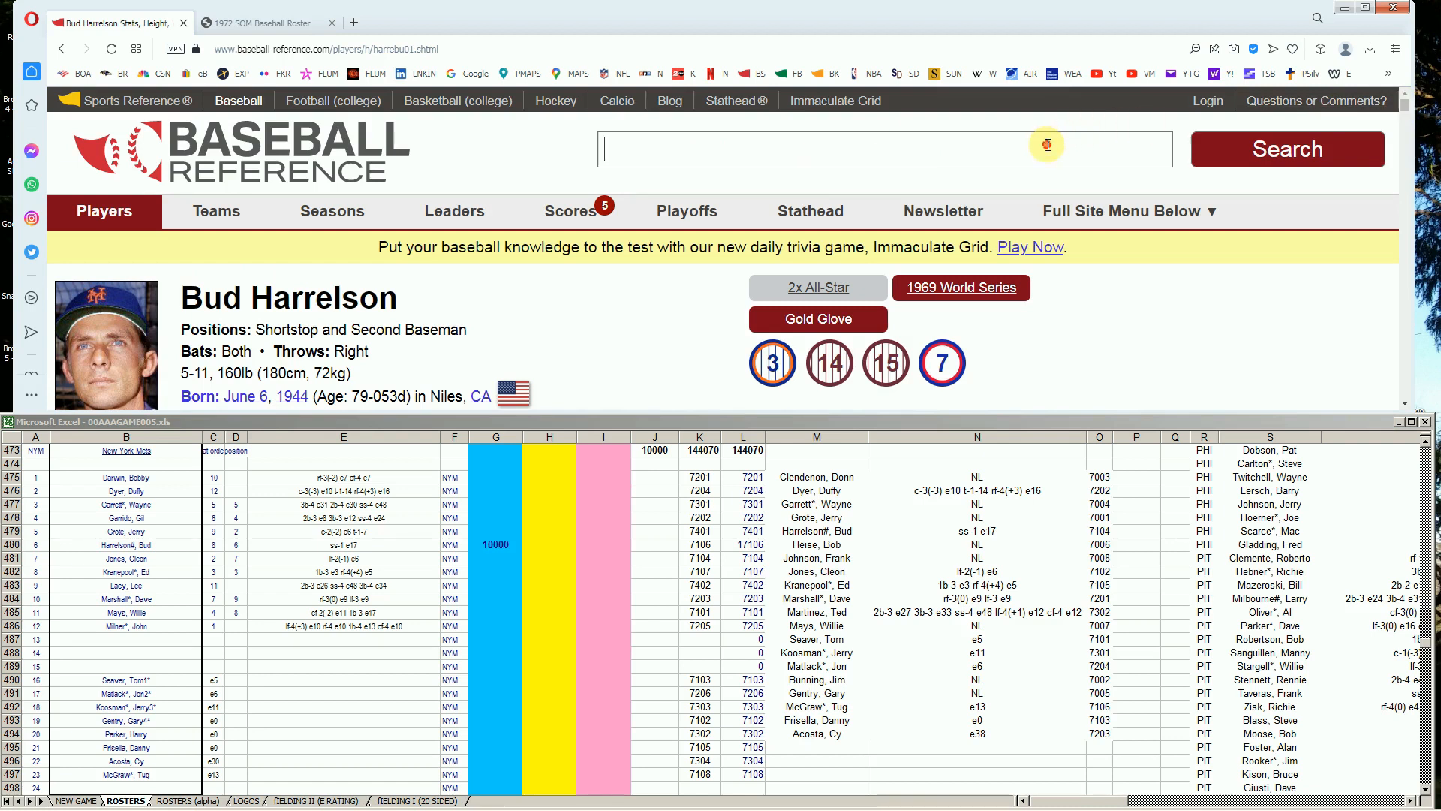
pyautogui.write('cleon jon')
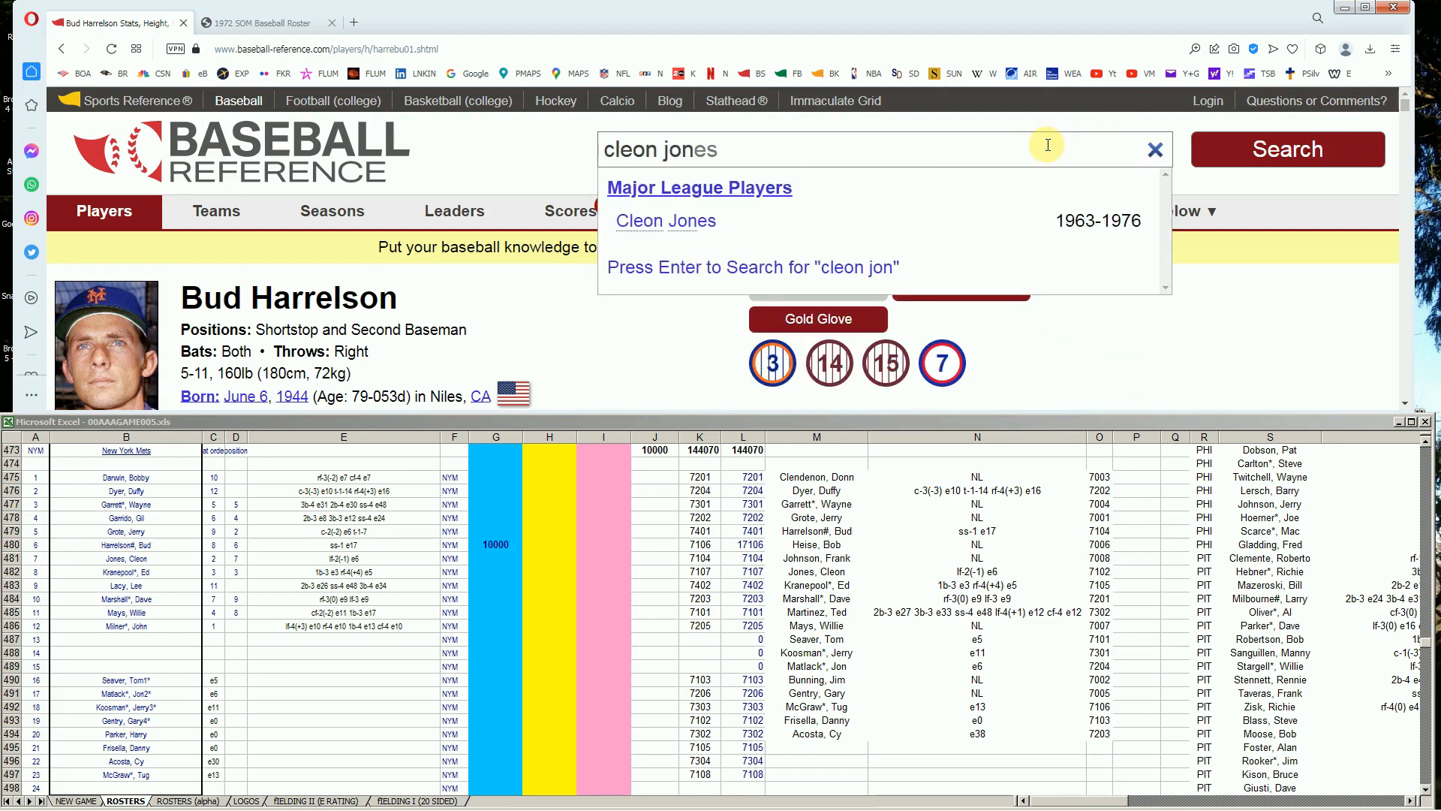
pyautogui.click(713, 223)
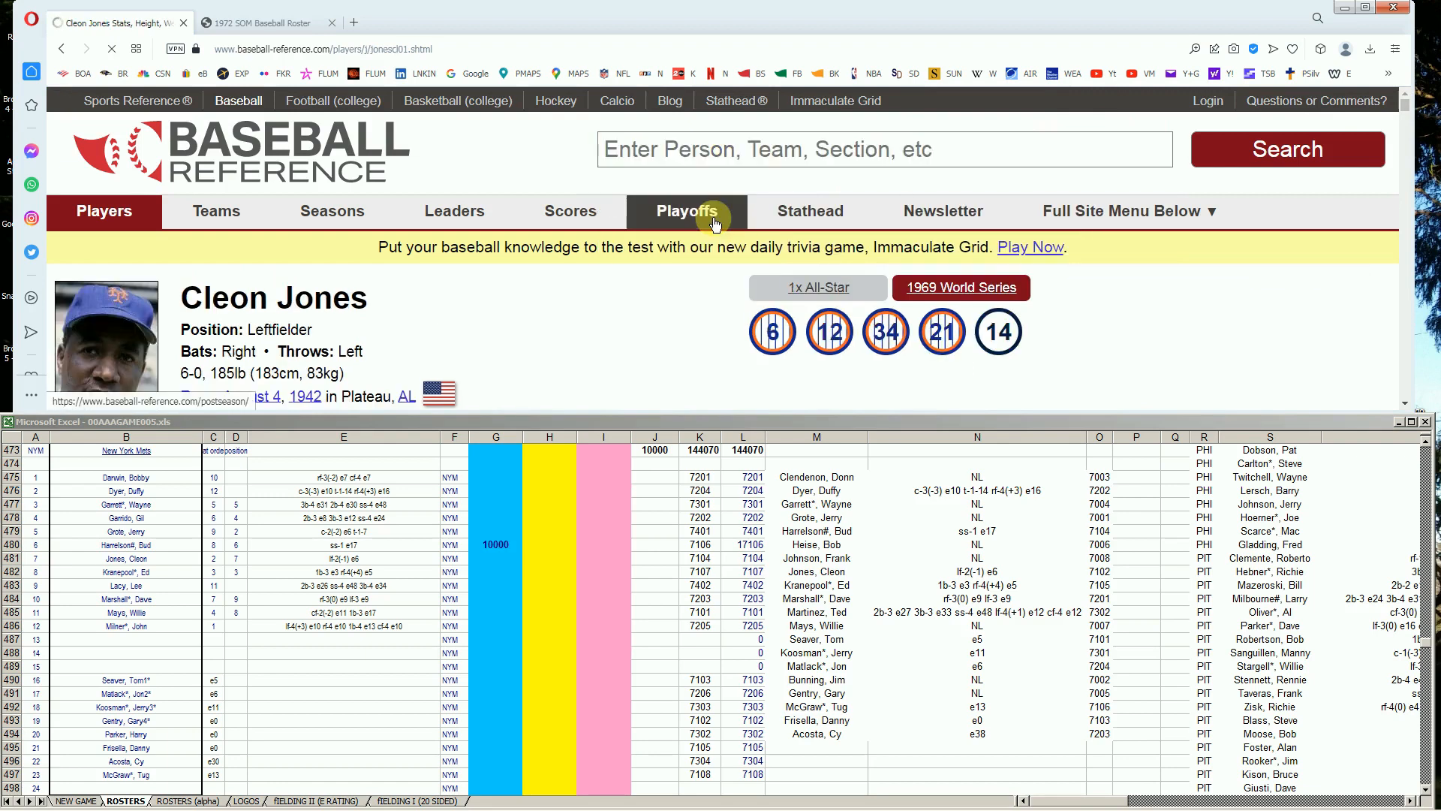
# Examine Cleon Jones's season-by-season standard batting table, including the 1973 row.
pyautogui.moveTo(731, 212)
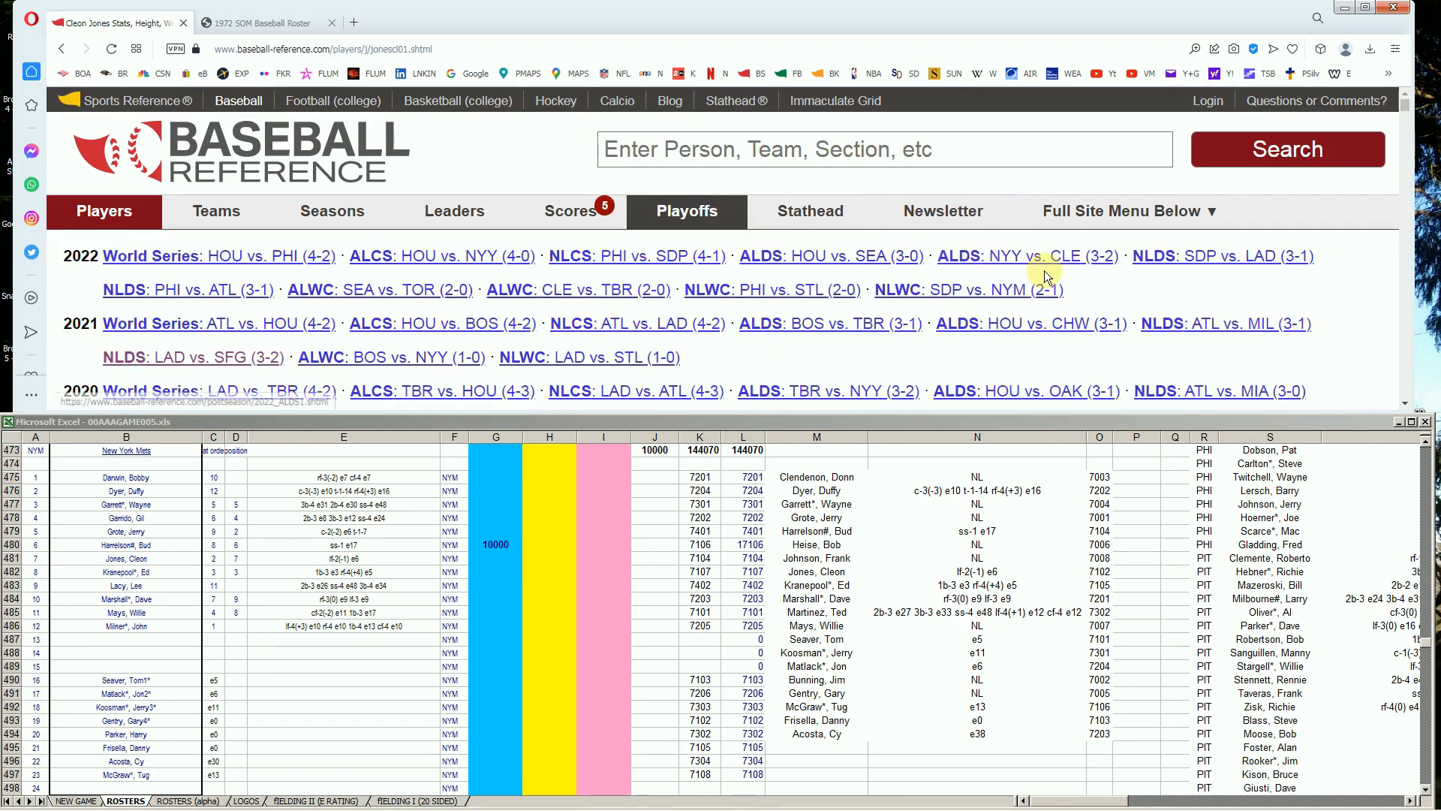
pyautogui.scroll(-2, 1378, 255)
pyautogui.scroll(-5, 1378, 255)
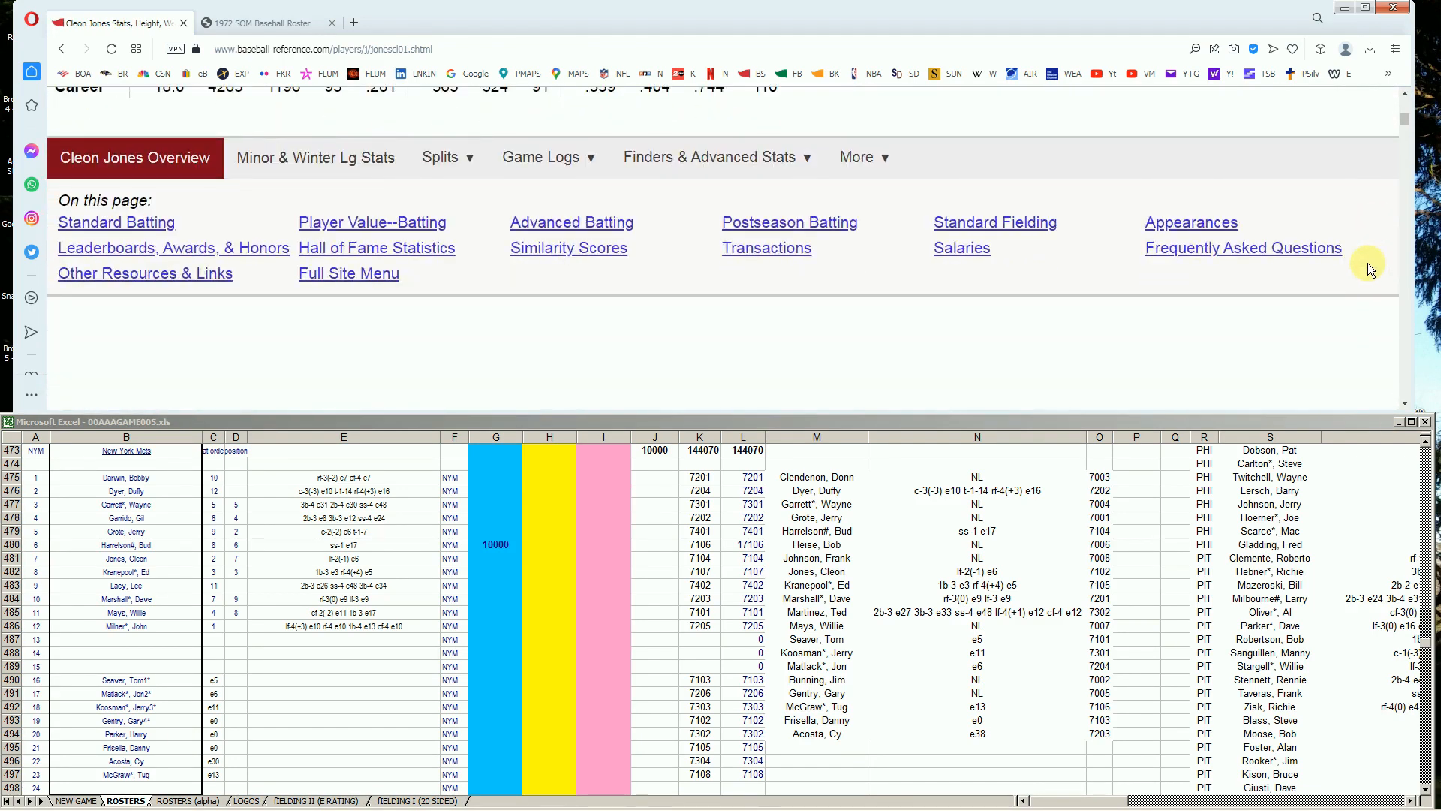
pyautogui.scroll(5, 1367, 263)
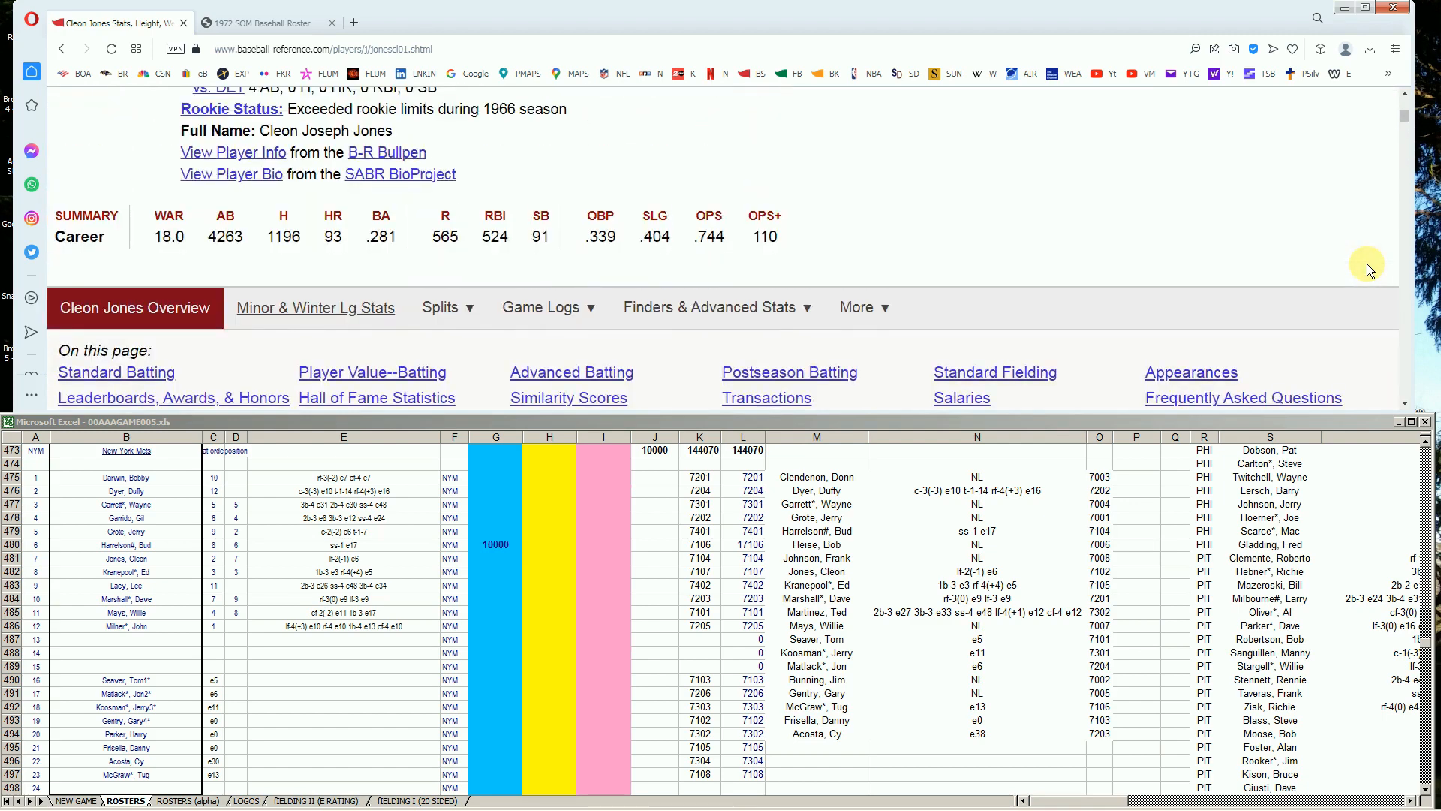
pyautogui.scroll(3, 1312, 248)
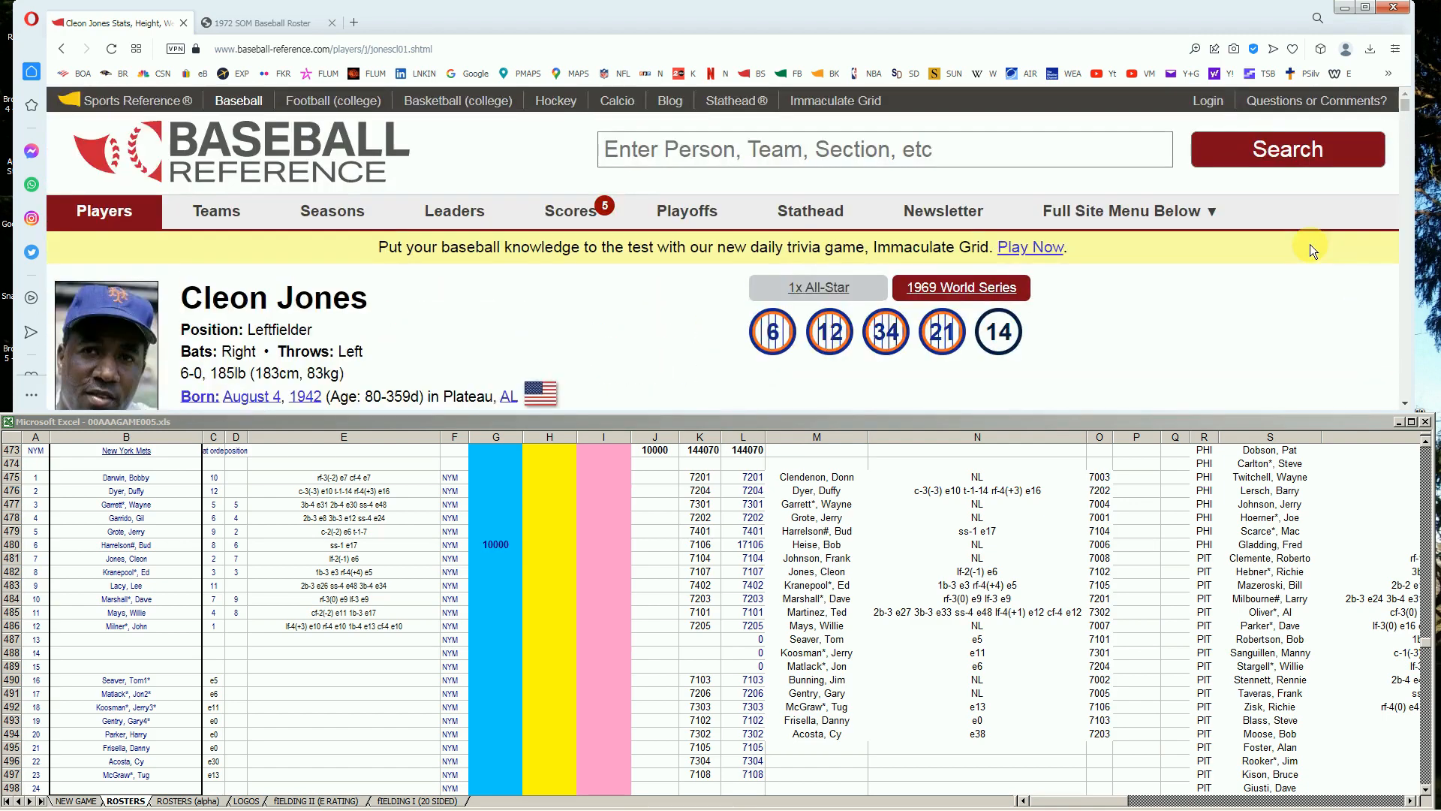
pyautogui.scroll(-3, 1312, 258)
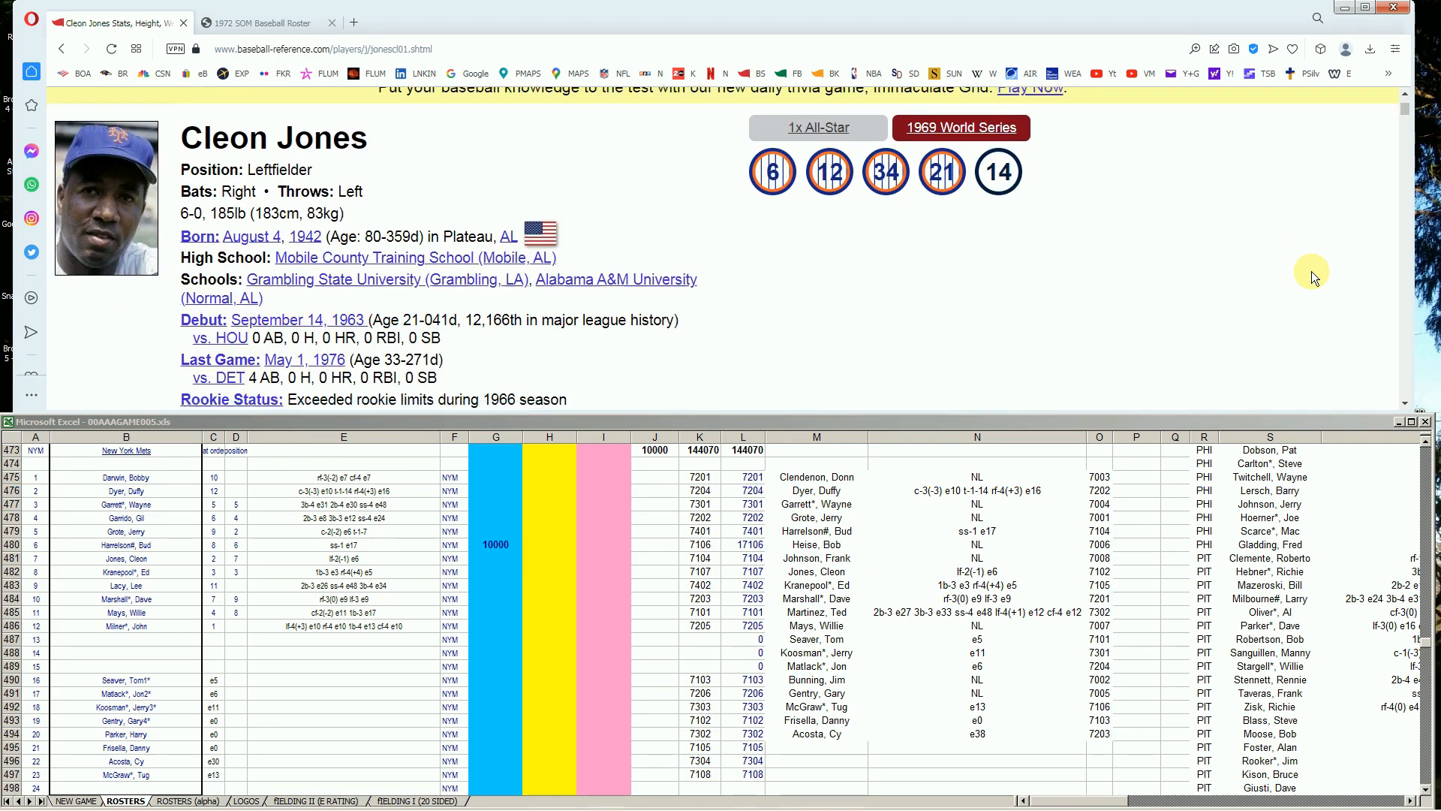
pyautogui.scroll(-5, 1313, 271)
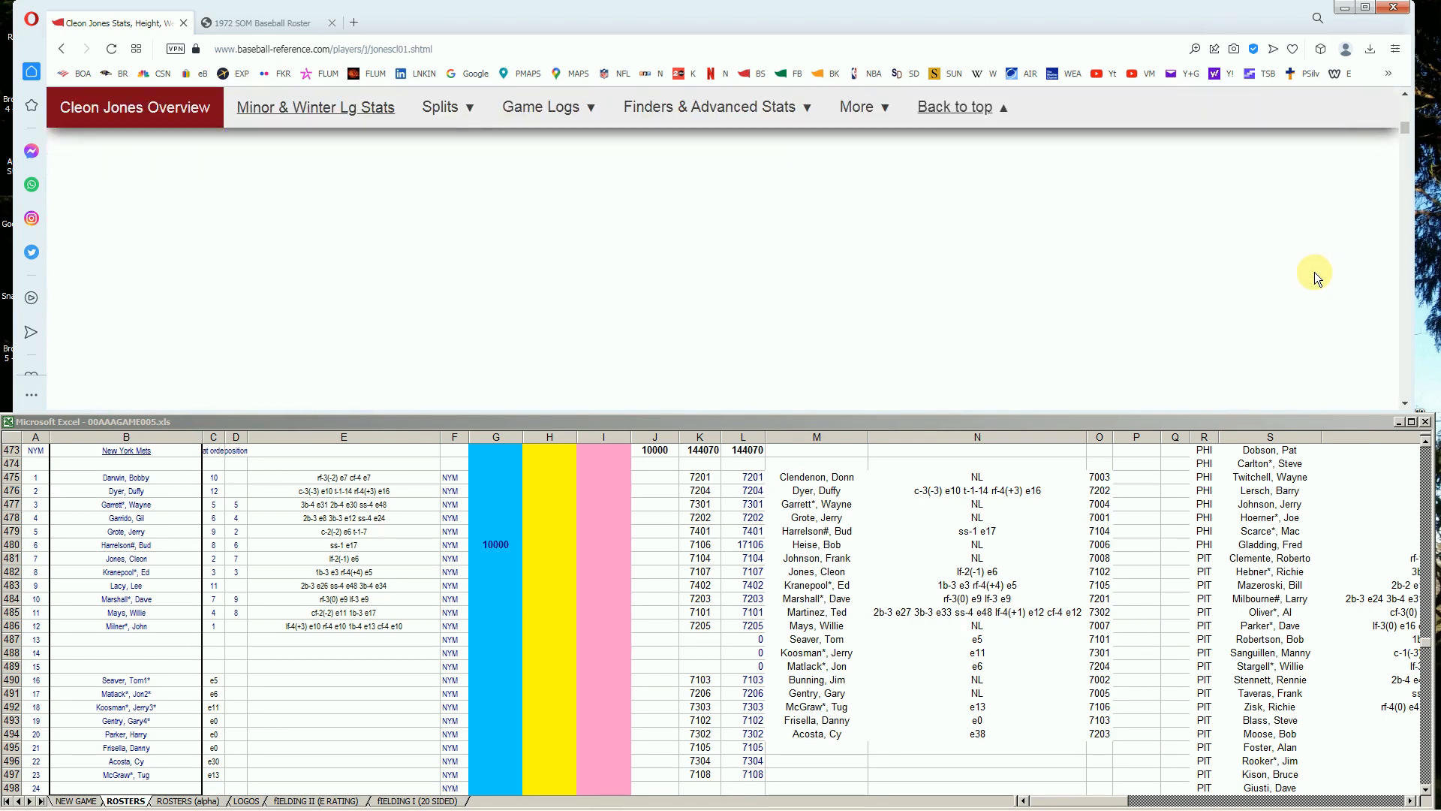
pyautogui.moveTo(1407, 134); pyautogui.dragTo(1407, 143)
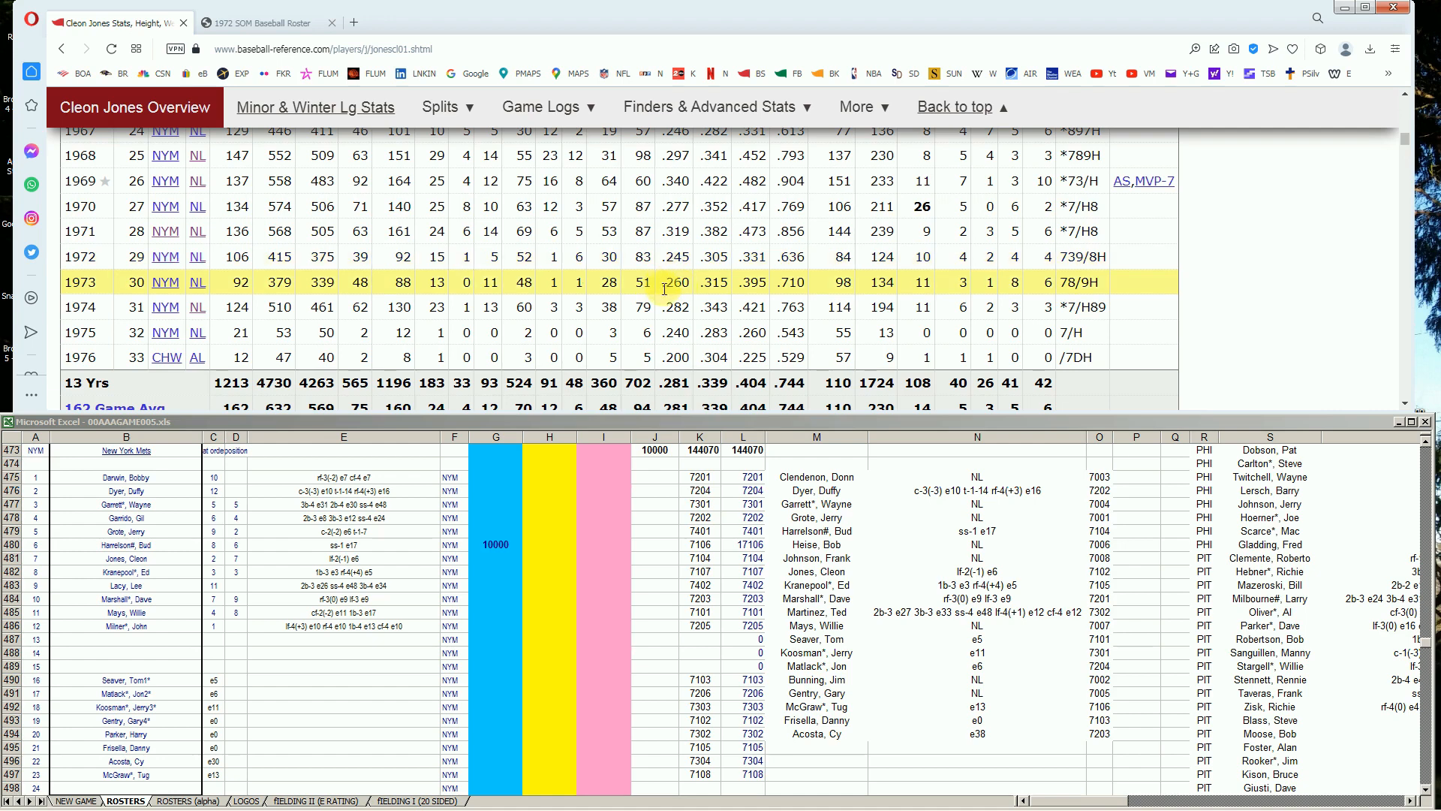
# Enter 10000 in the blue column G for Cleon Jones in the New York Mets roster in Excel.
pyautogui.click(497, 559)
pyautogui.click(494, 558)
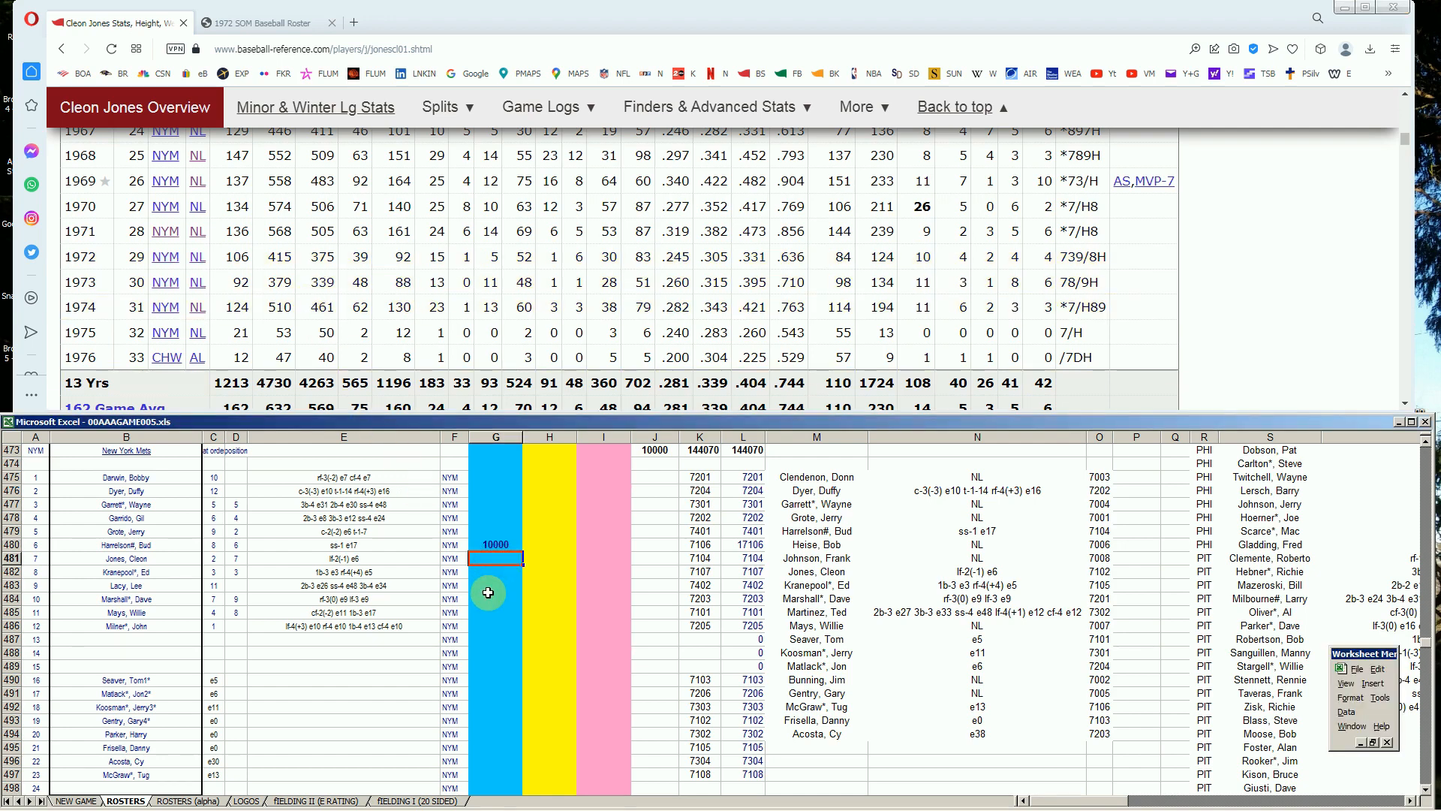
pyautogui.press('Up')
pyautogui.press('Down')
pyautogui.press('Up')
pyautogui.press('Down')
pyautogui.press('Down')
pyautogui.press('Down')
pyautogui.press('Down')
pyautogui.press('Down')
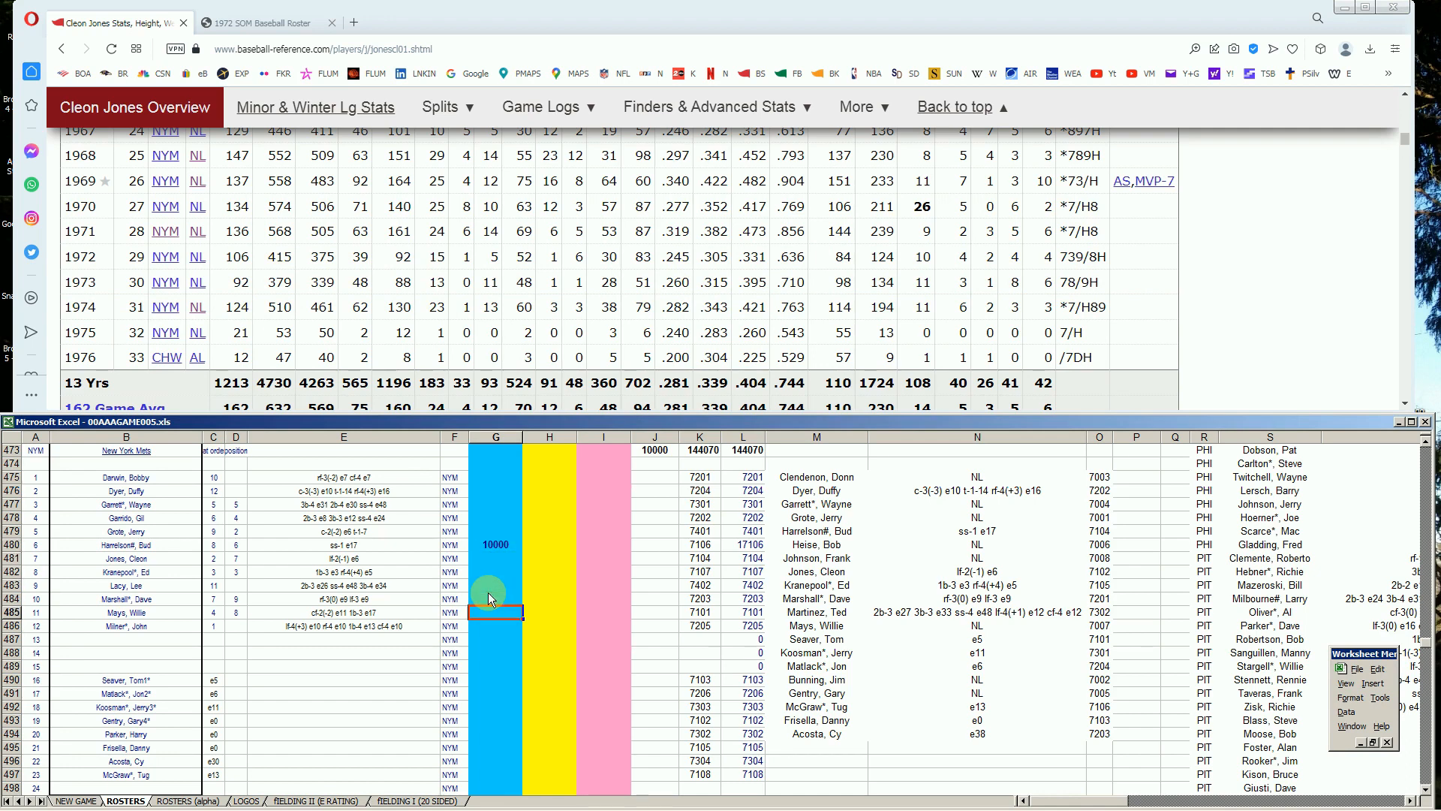
pyautogui.press('Up')
pyautogui.press('Up')
pyautogui.press('Up')
pyautogui.press('Up')
pyautogui.press('Up')
pyautogui.press('Up')
pyautogui.press('Up')
pyautogui.press('Up')
pyautogui.press('Up')
pyautogui.press('Down')
pyautogui.press('Down')
pyautogui.press('Down')
pyautogui.press('Down')
pyautogui.press('Down')
pyautogui.write('10000')
pyautogui.press('Up')
pyautogui.press('Down')
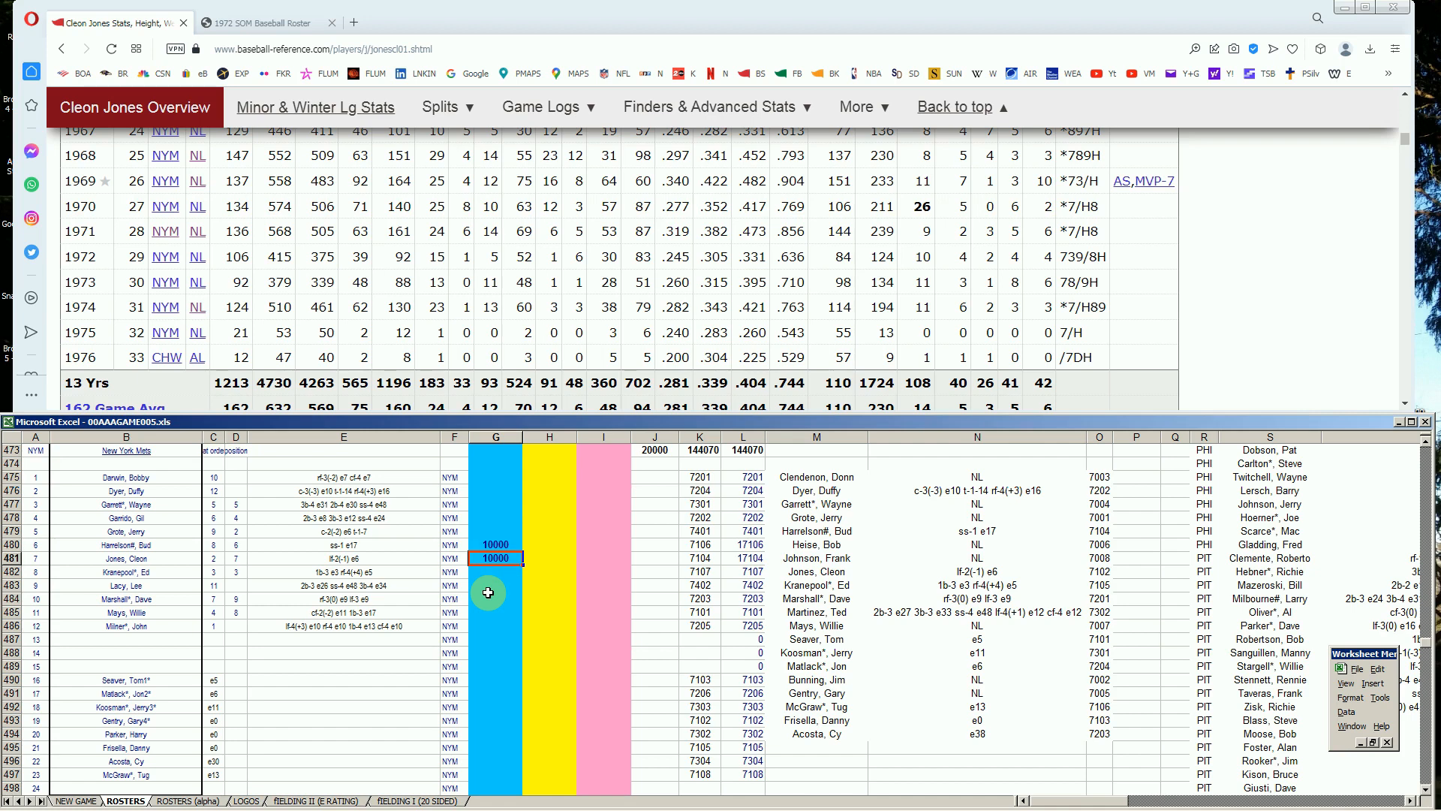
pyautogui.press('Right')
pyautogui.press('Right')
pyautogui.press('Right')
pyautogui.press('Left')
pyautogui.press('Left')
pyautogui.press('Left')
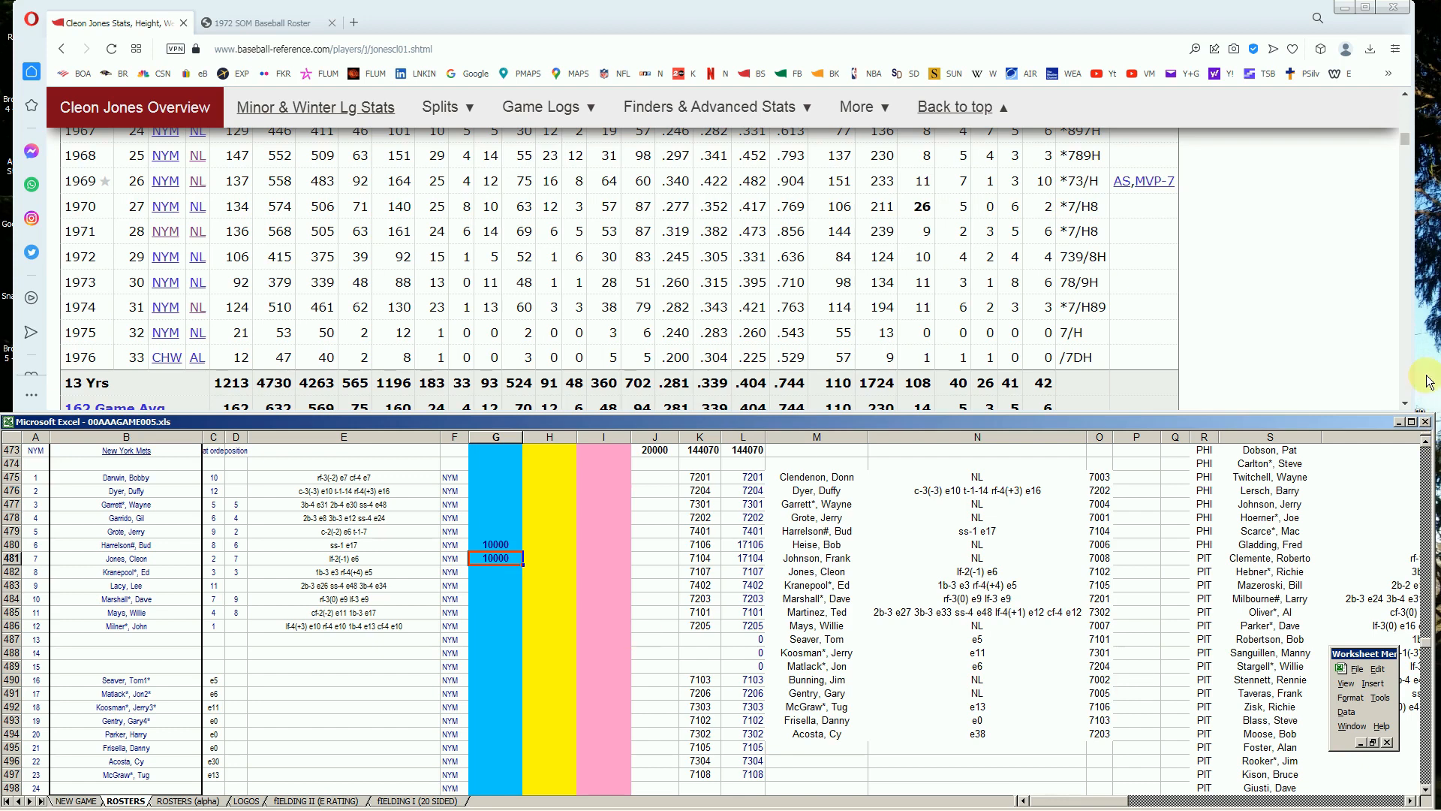
# Search Baseball Reference in the browser for "krane" and open Ed Kranepool's player page.
pyautogui.click(1403, 132)
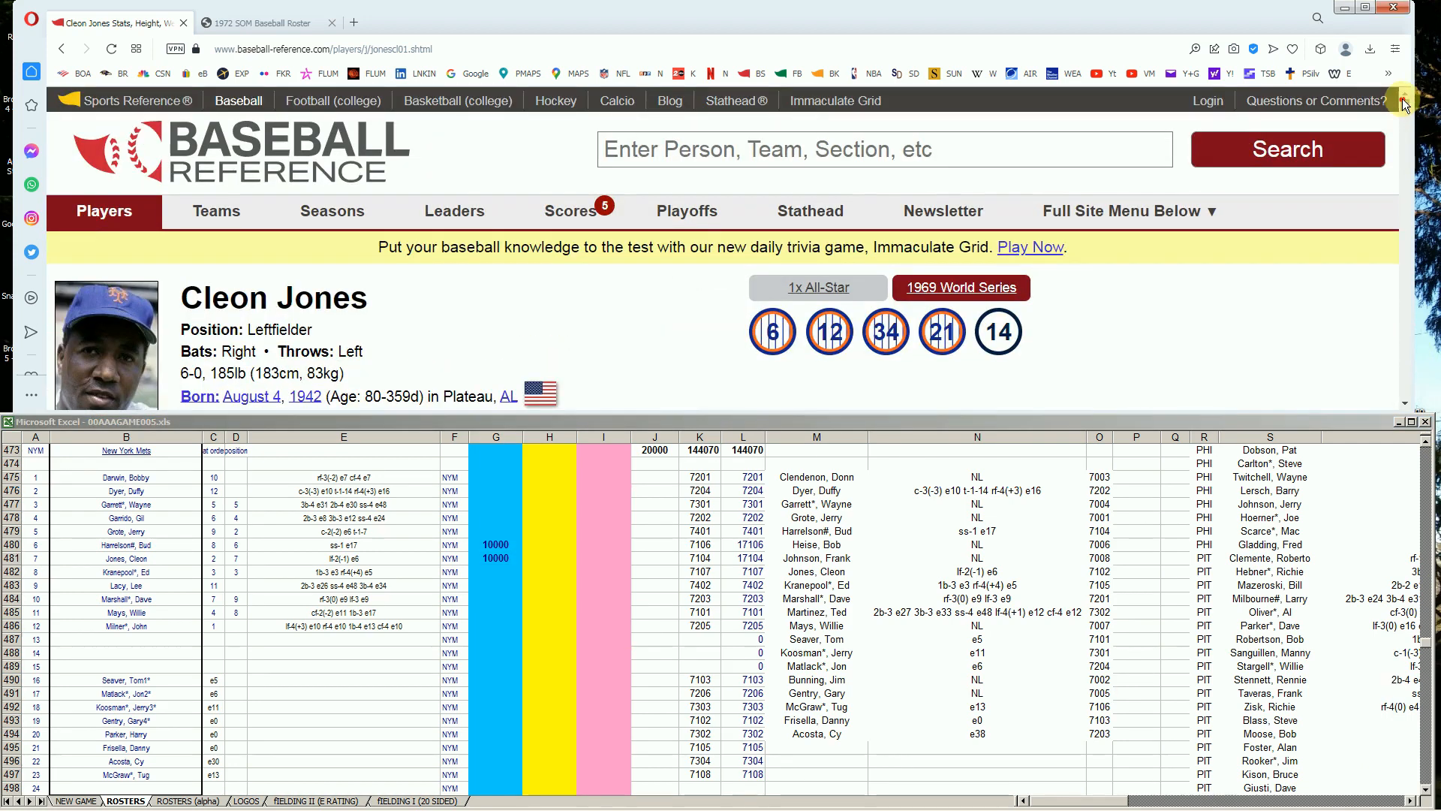
pyautogui.click(1160, 154)
pyautogui.write('krane')
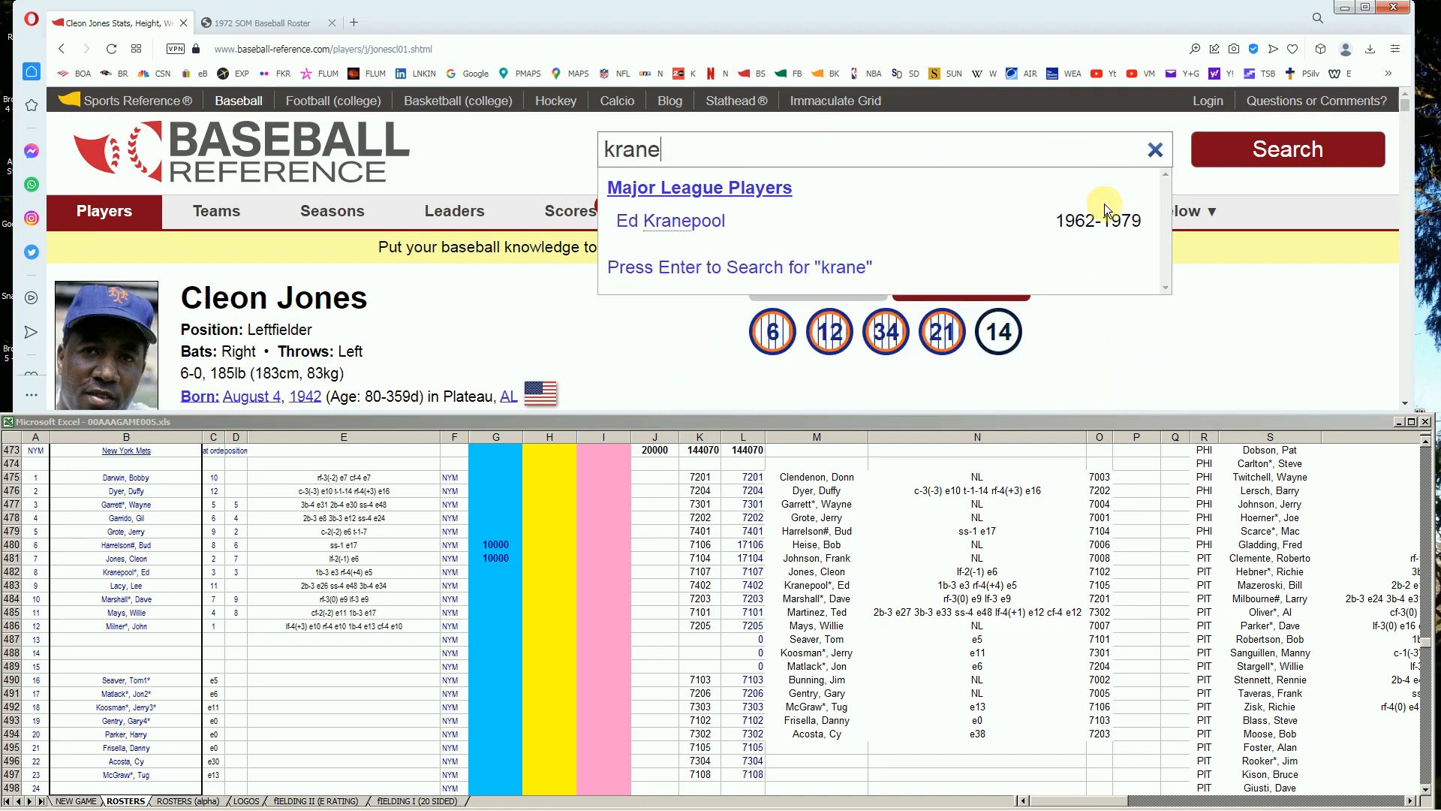
pyautogui.click(724, 227)
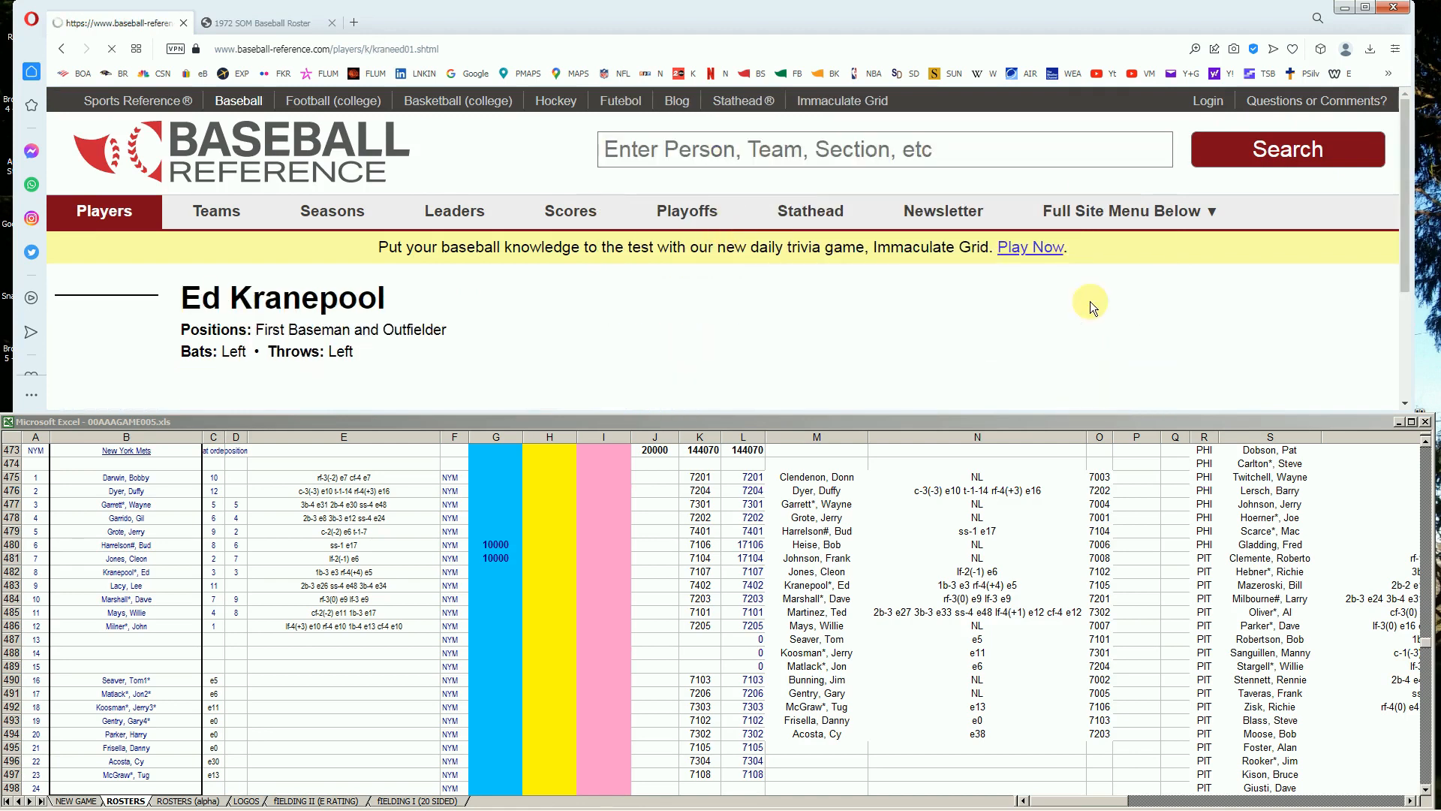
# Examine Ed Kranepool's standard batting table from his first seasons through the mid-1970s.
pyautogui.scroll(-2, 1092, 314)
pyautogui.scroll(-2, 1091, 313)
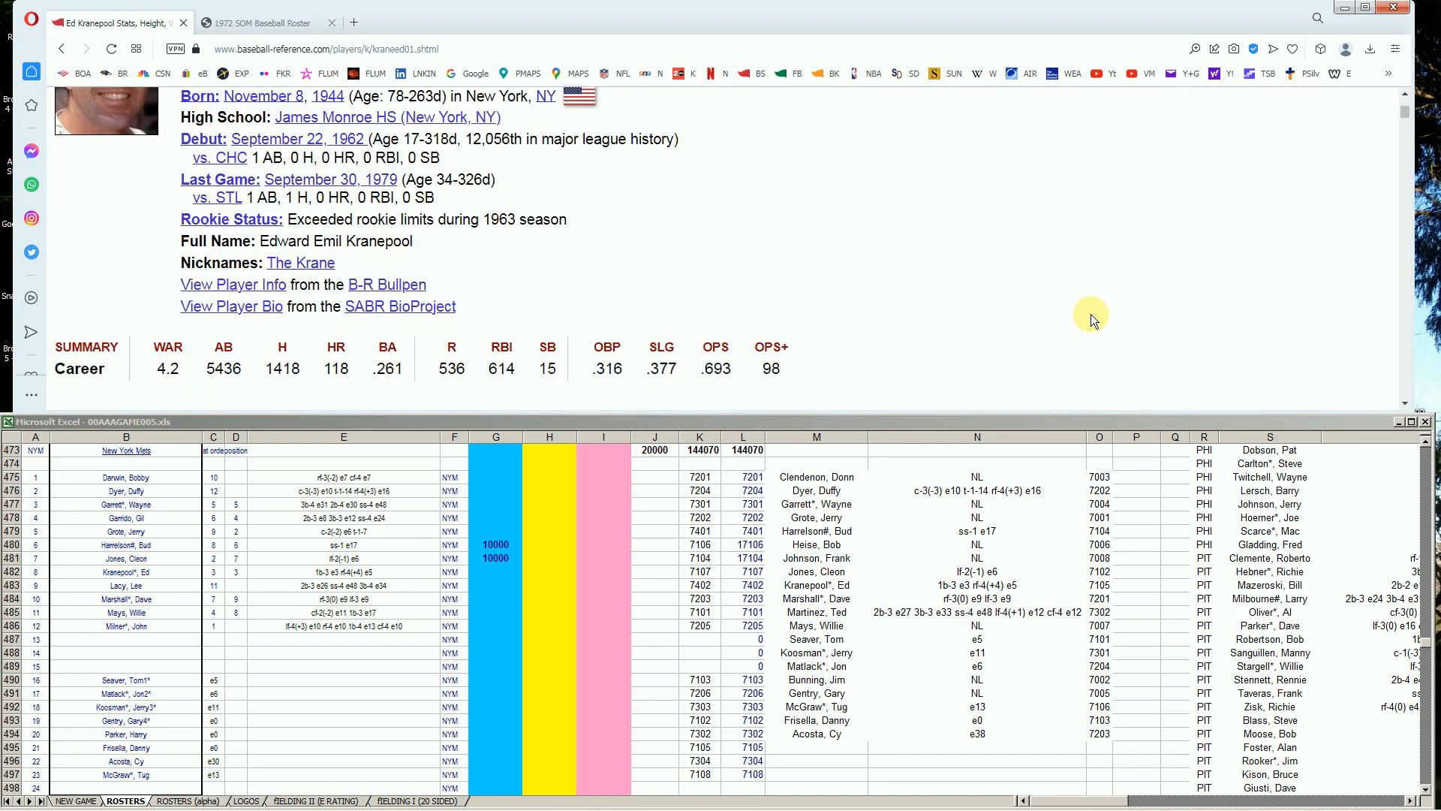
pyautogui.scroll(-1, 1044, 314)
pyautogui.scroll(-5, 1044, 315)
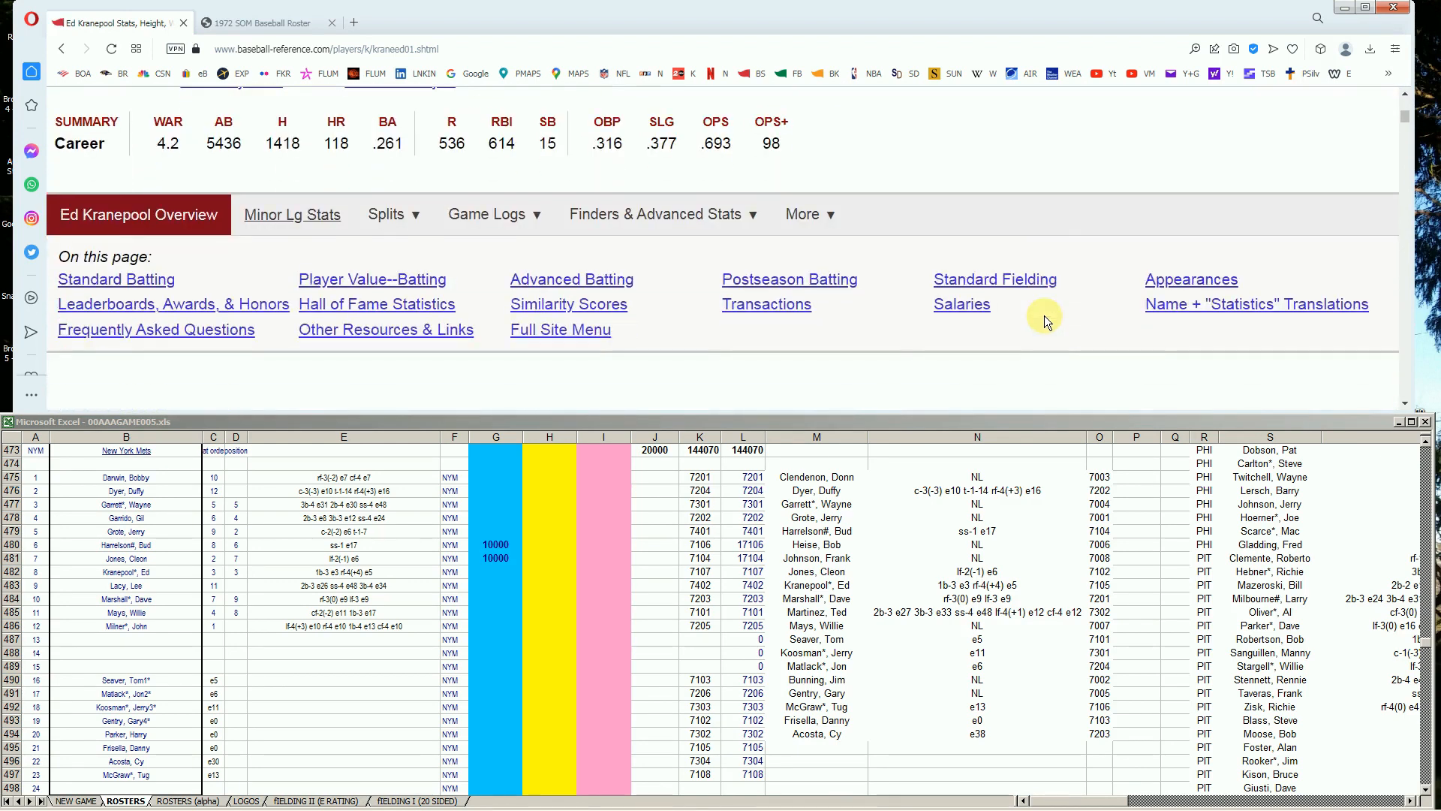
pyautogui.scroll(-3, 1044, 315)
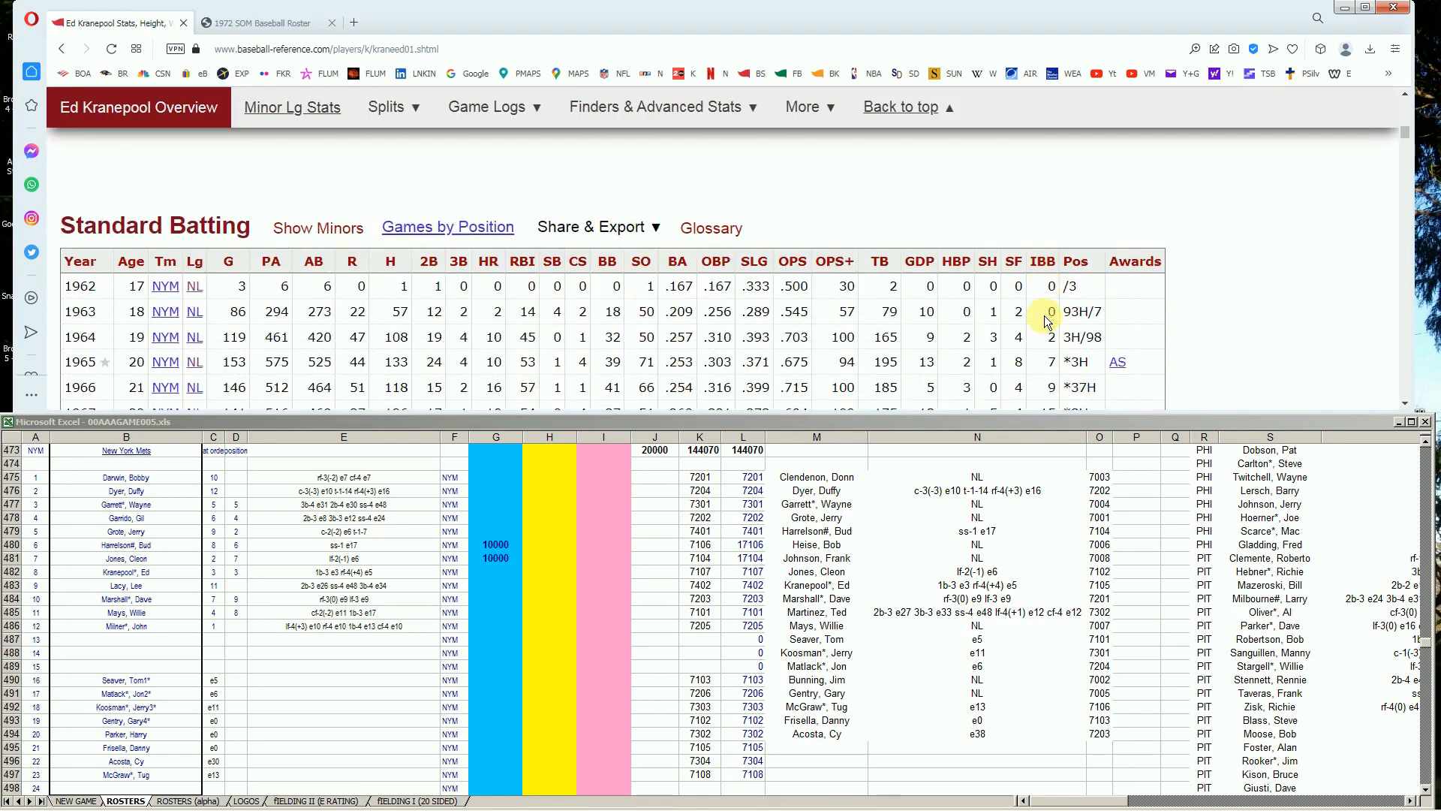
pyautogui.scroll(-1, 983, 317)
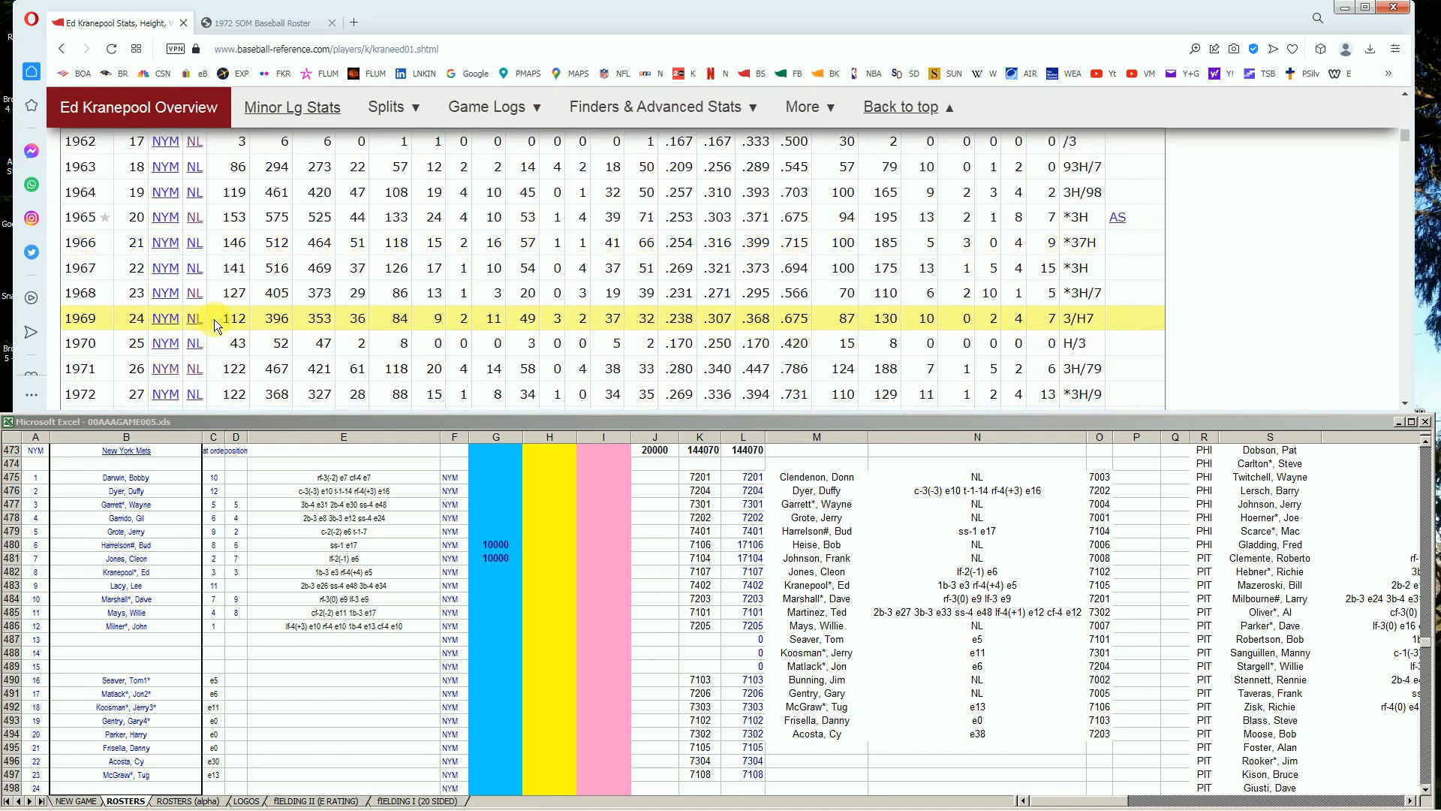
pyautogui.scroll(-1, 217, 318)
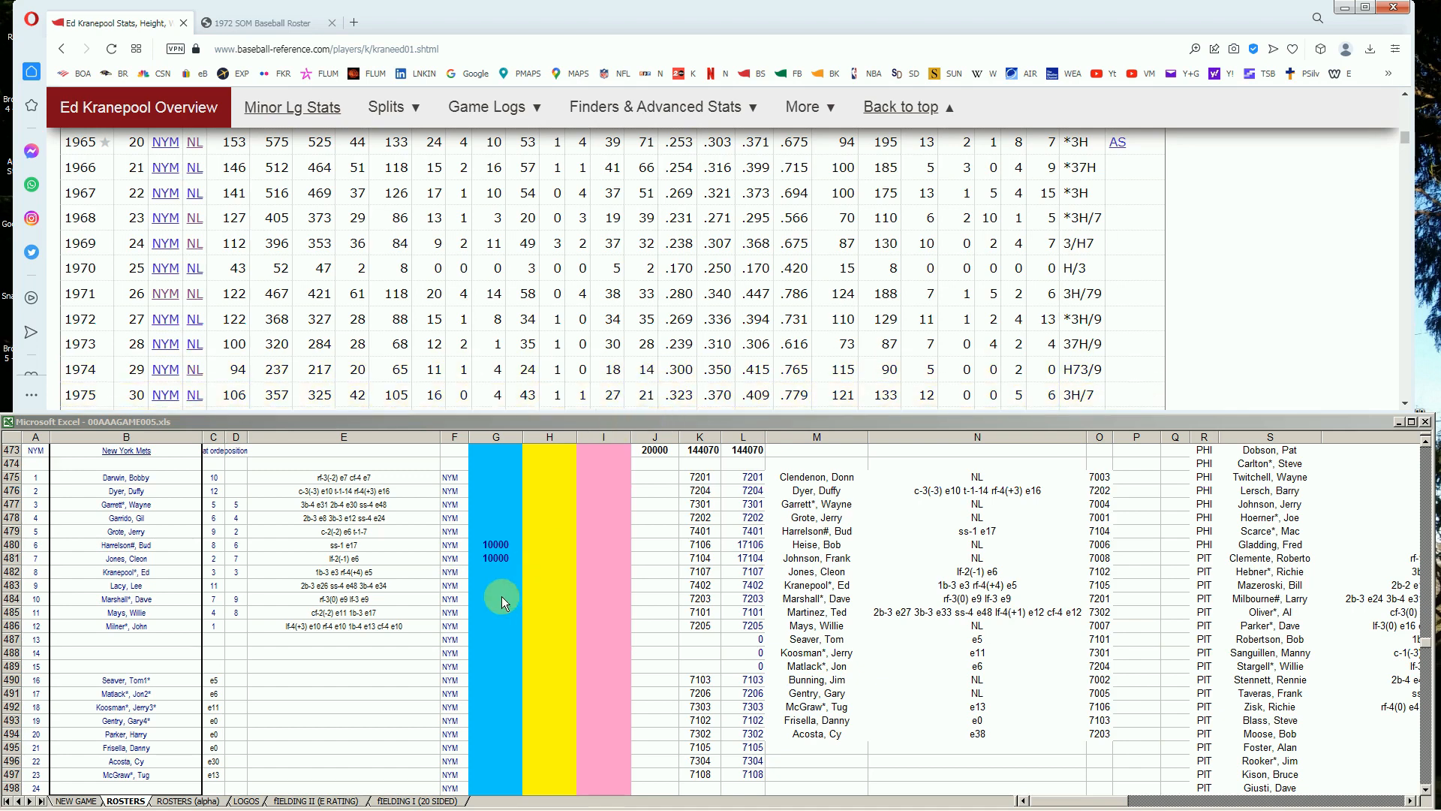
# Enter 10000 in the blue column G for Ed Kranepool in the New York Mets roster in Excel.
pyautogui.click(490, 575)
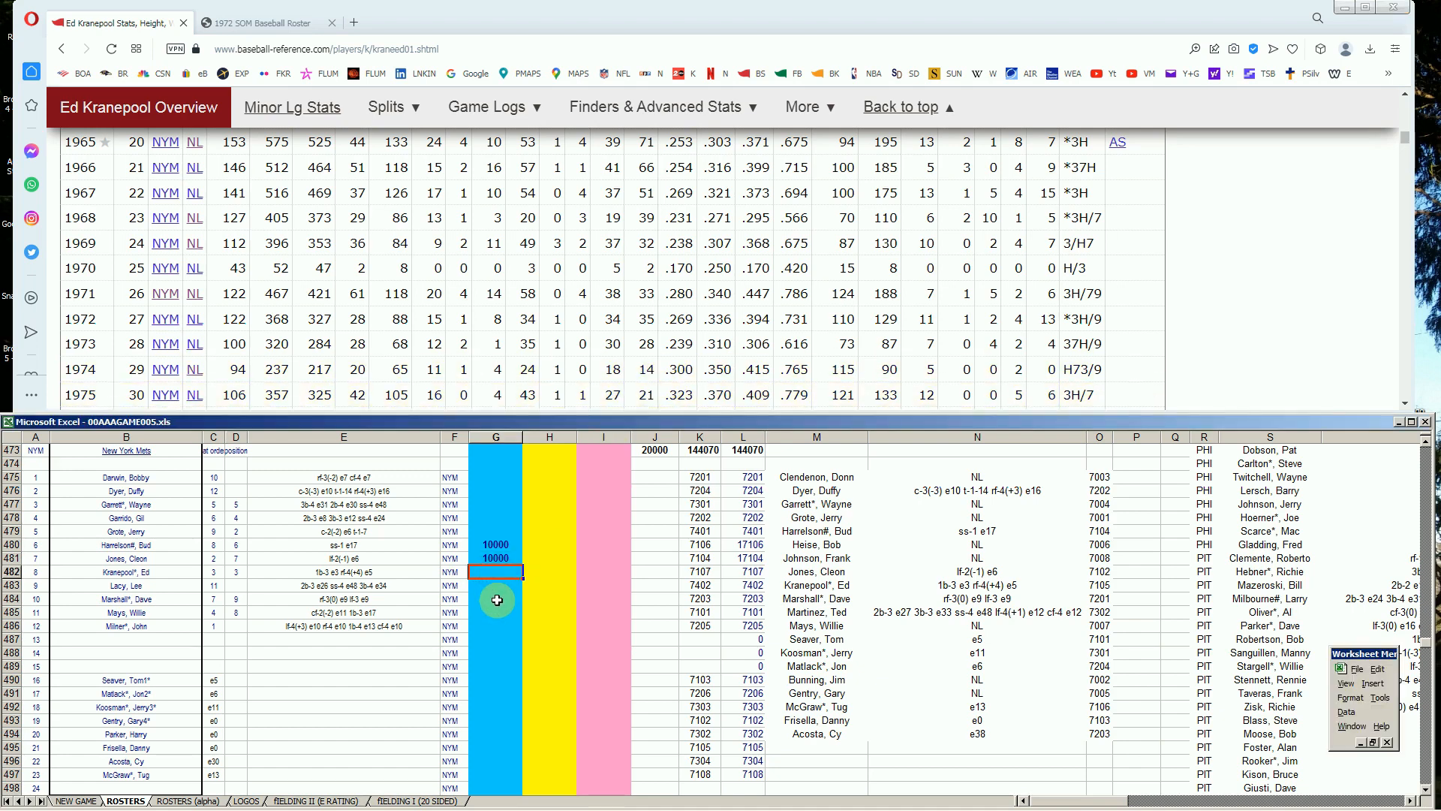
pyautogui.press('Down')
pyautogui.press('Down')
pyautogui.press('Down')
pyautogui.press('Up')
pyautogui.press('Up')
pyautogui.press('Up')
pyautogui.write('10000')
pyautogui.press('Return')
# Search Baseball Reference in the browser for "mays" and open Willie Mays's player page.
pyautogui.moveTo(1404, 138); pyautogui.dragTo(1409, 96)
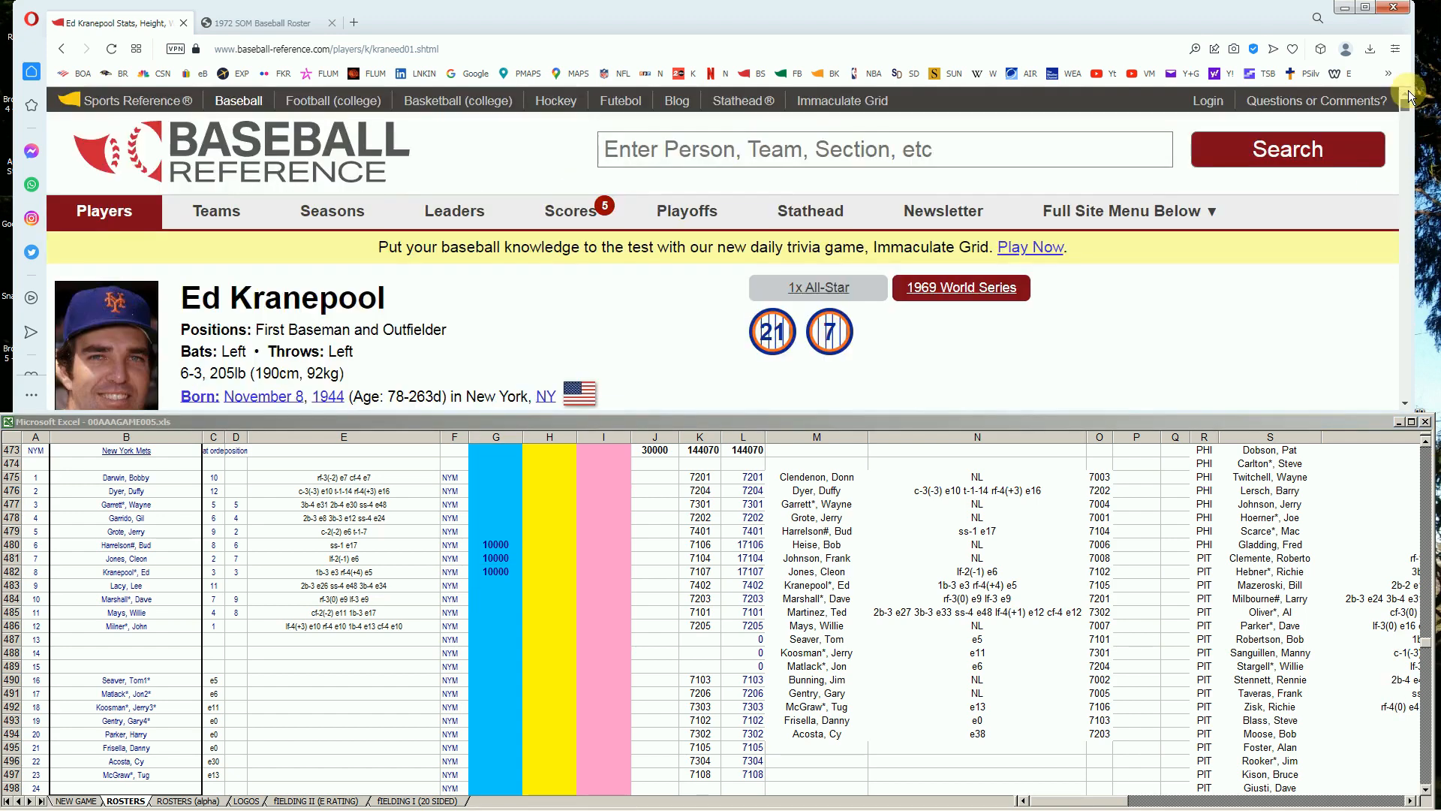
pyautogui.click(1086, 156)
pyautogui.write('mays')
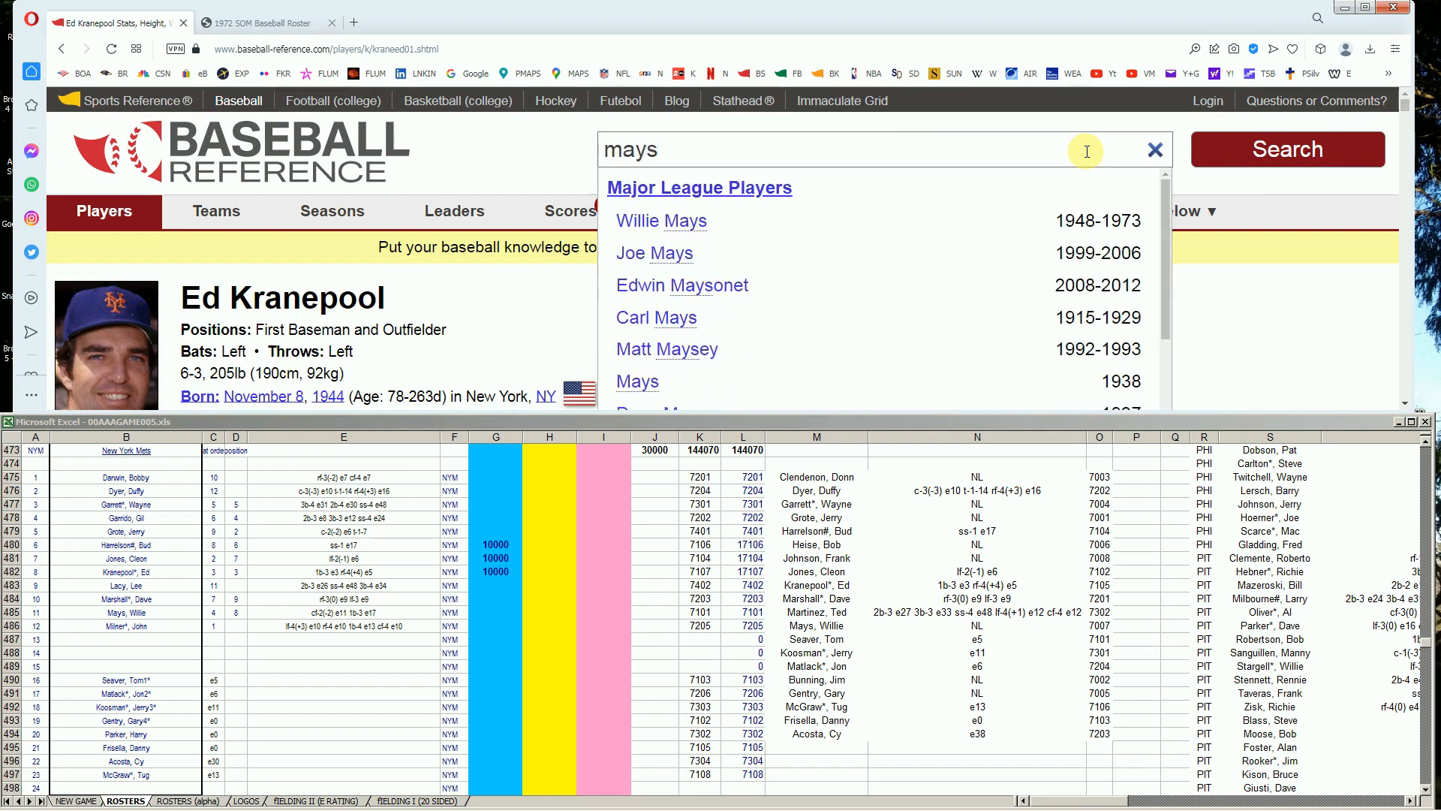
pyautogui.click(689, 221)
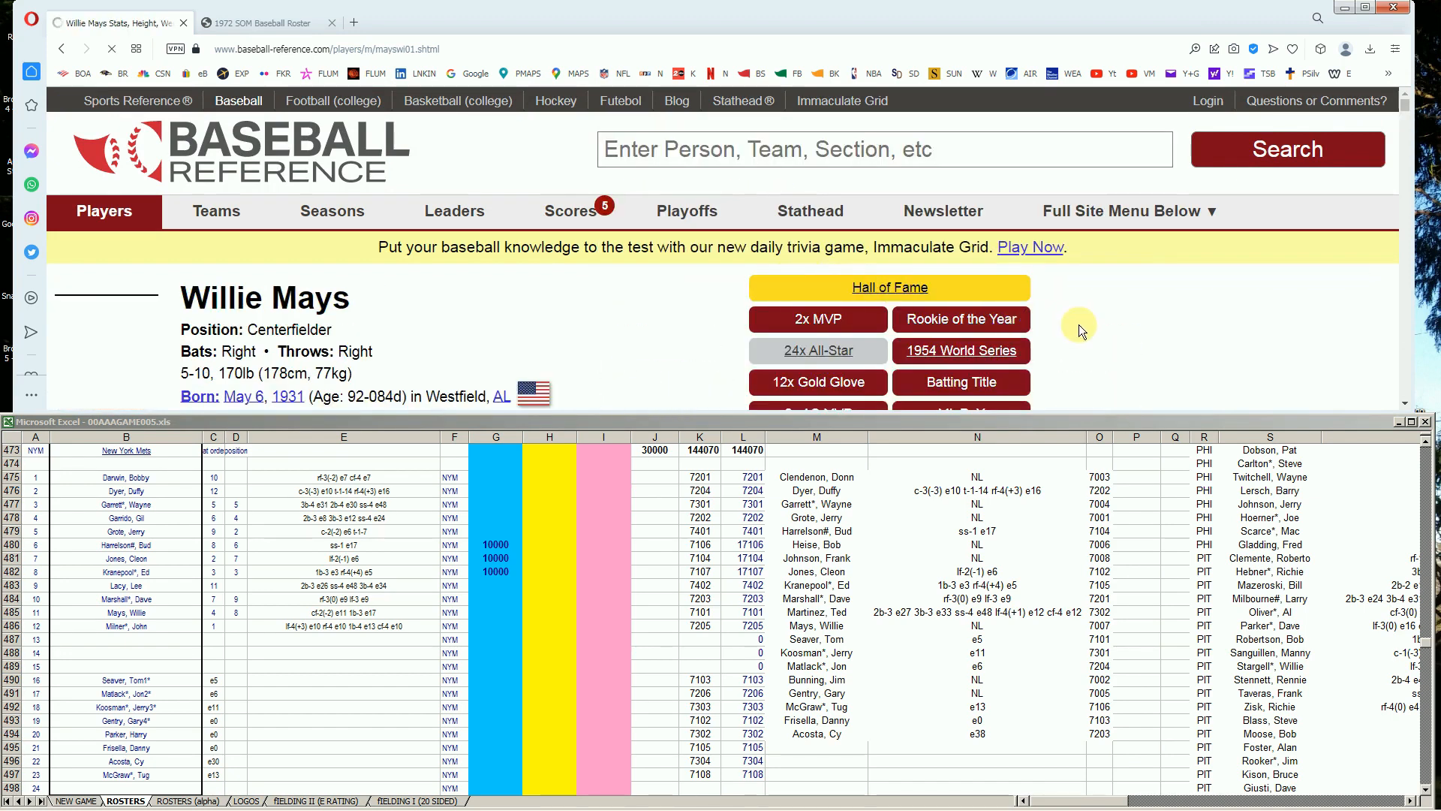
# Examine Willie Mays's standard batting table, covering the early 1970s rows and his earlier seasons.
pyautogui.scroll(-3, 1107, 322)
pyautogui.scroll(-5, 1106, 323)
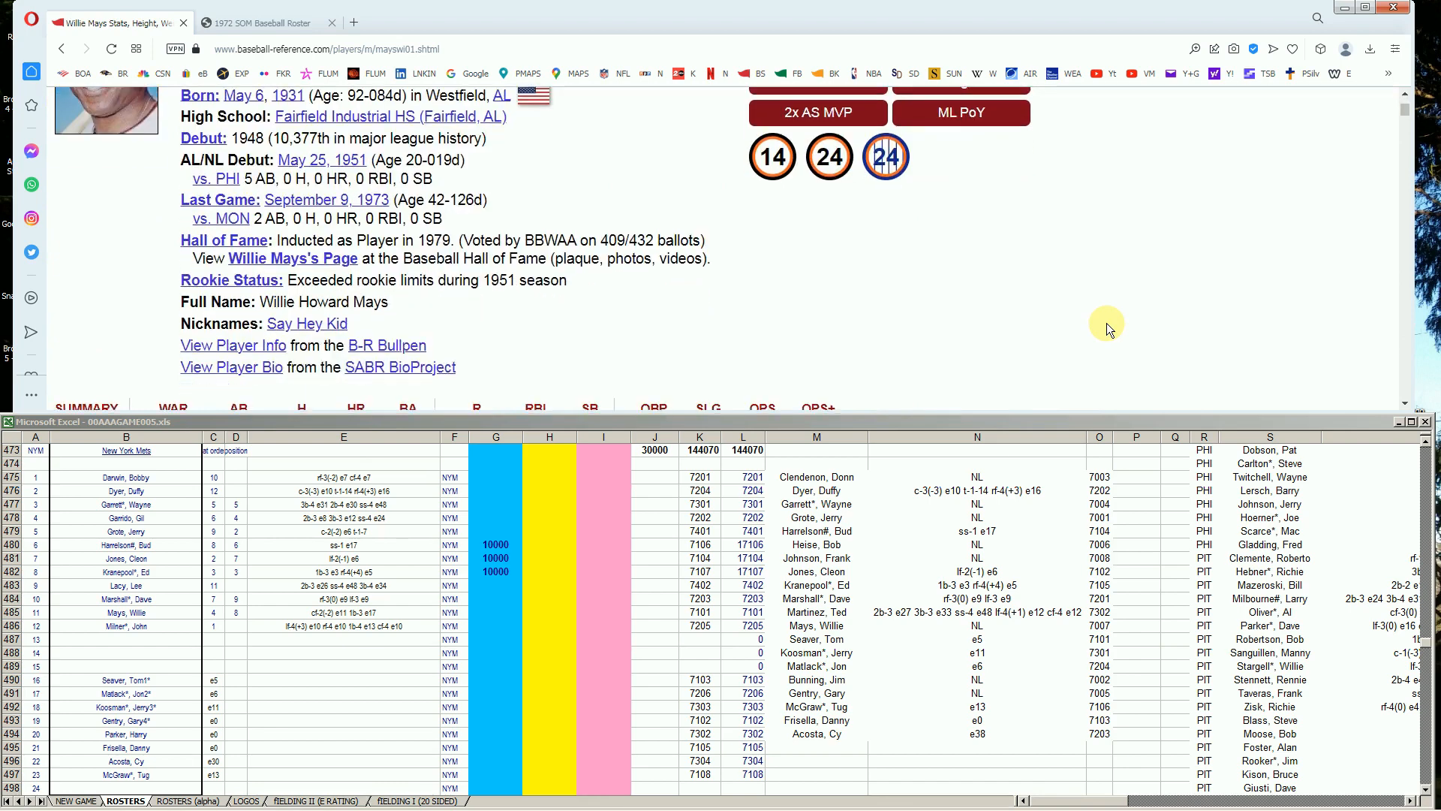
pyautogui.scroll(-1, 1107, 323)
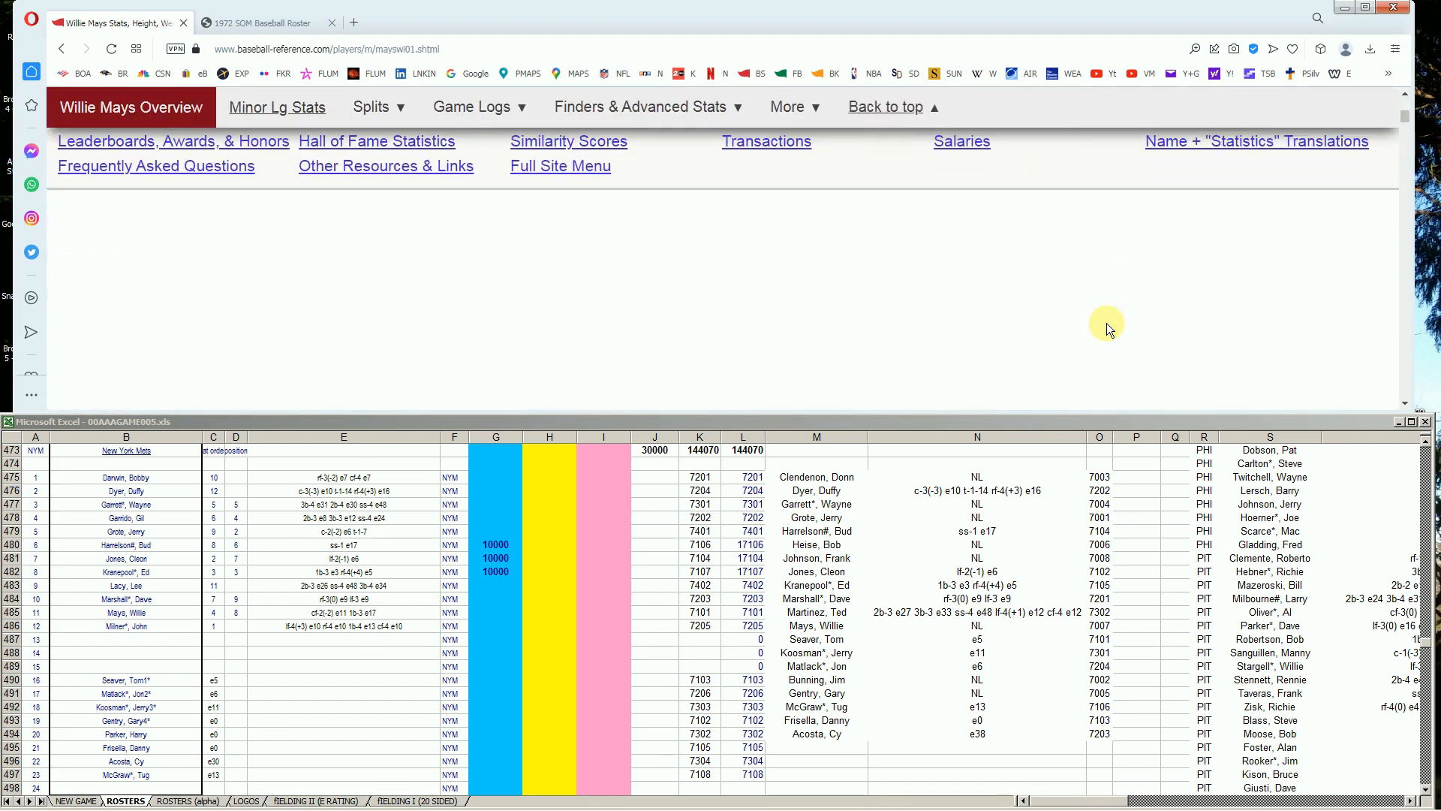
pyautogui.scroll(-3, 1106, 323)
pyautogui.scroll(-6, 1106, 323)
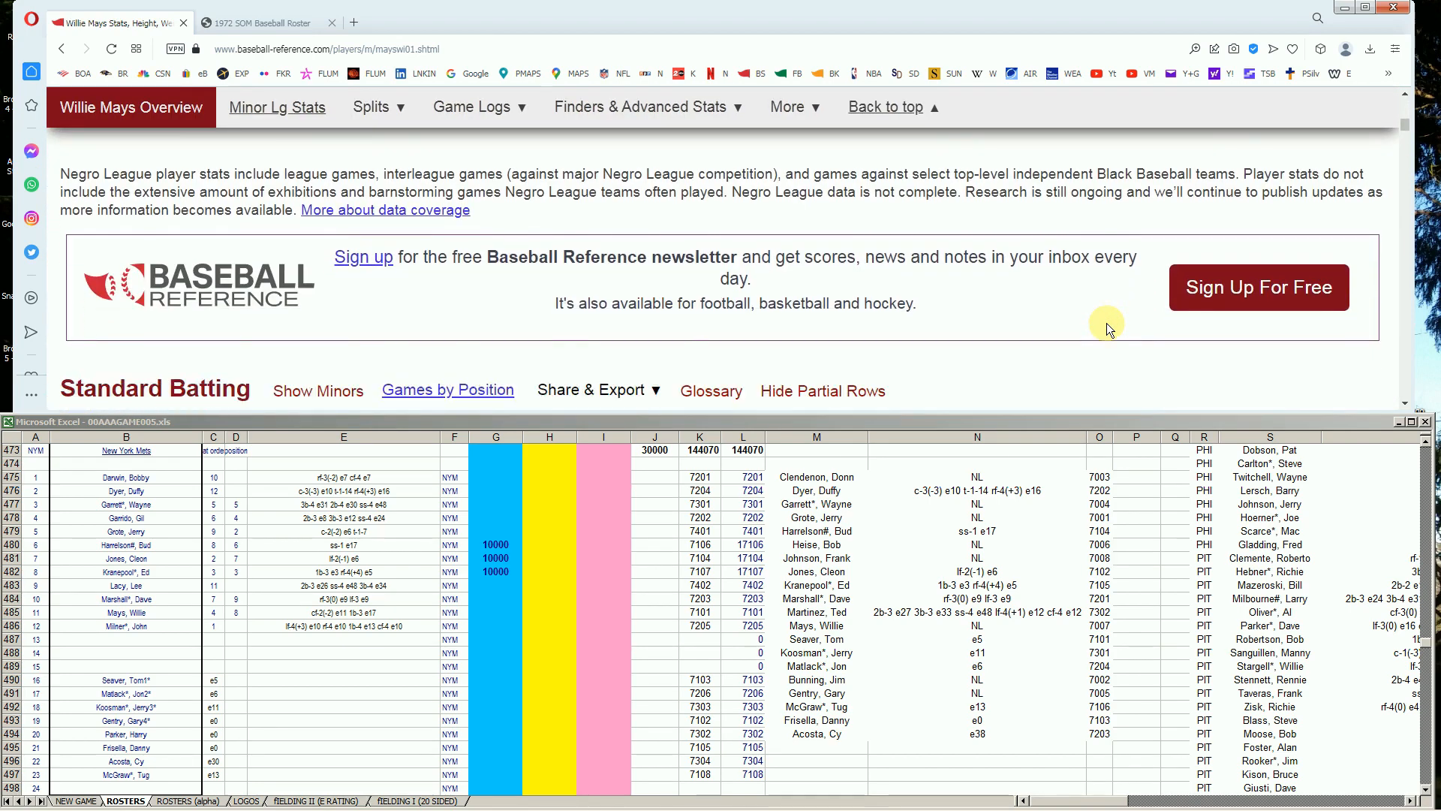
pyautogui.scroll(-5, 1107, 323)
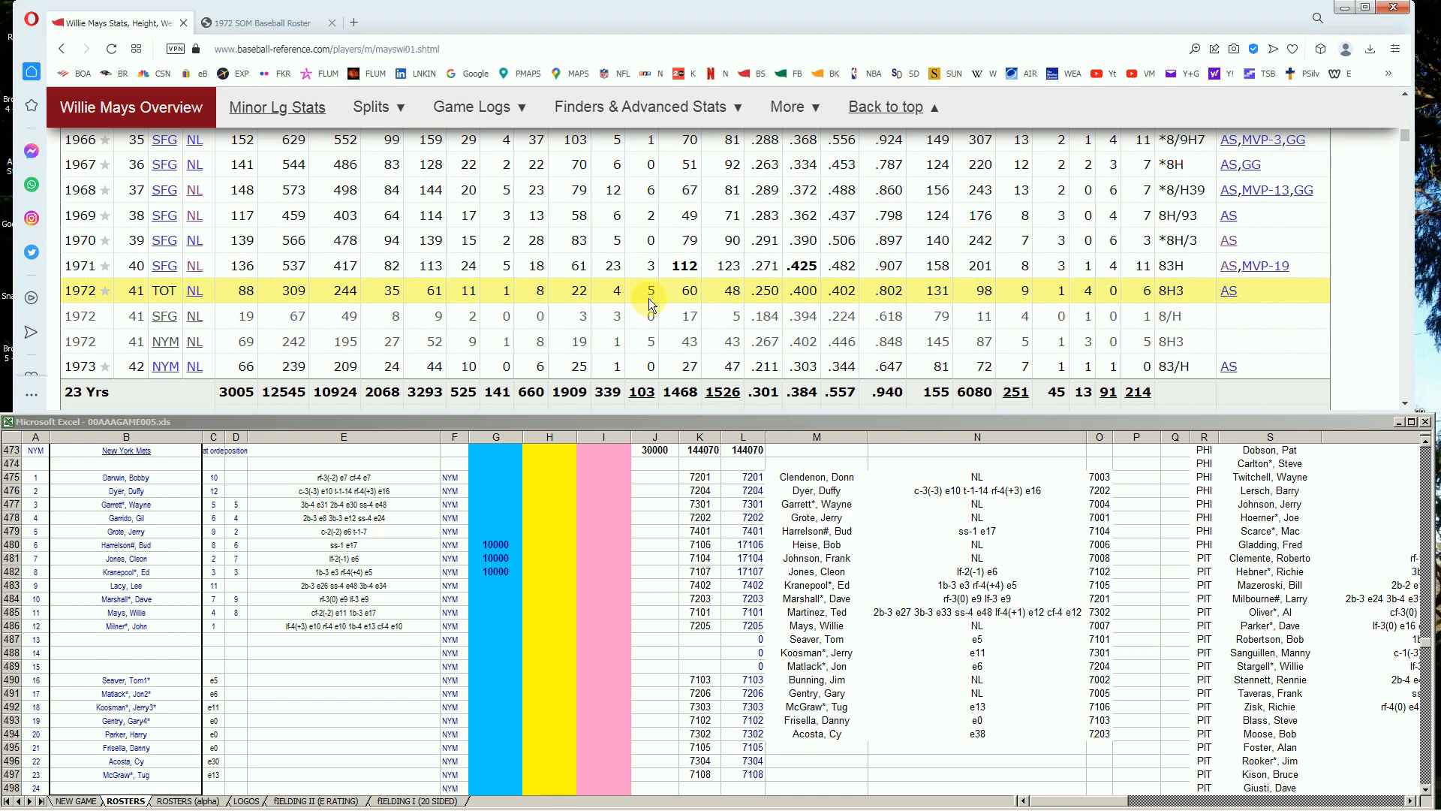
pyautogui.scroll(2, 214, 310)
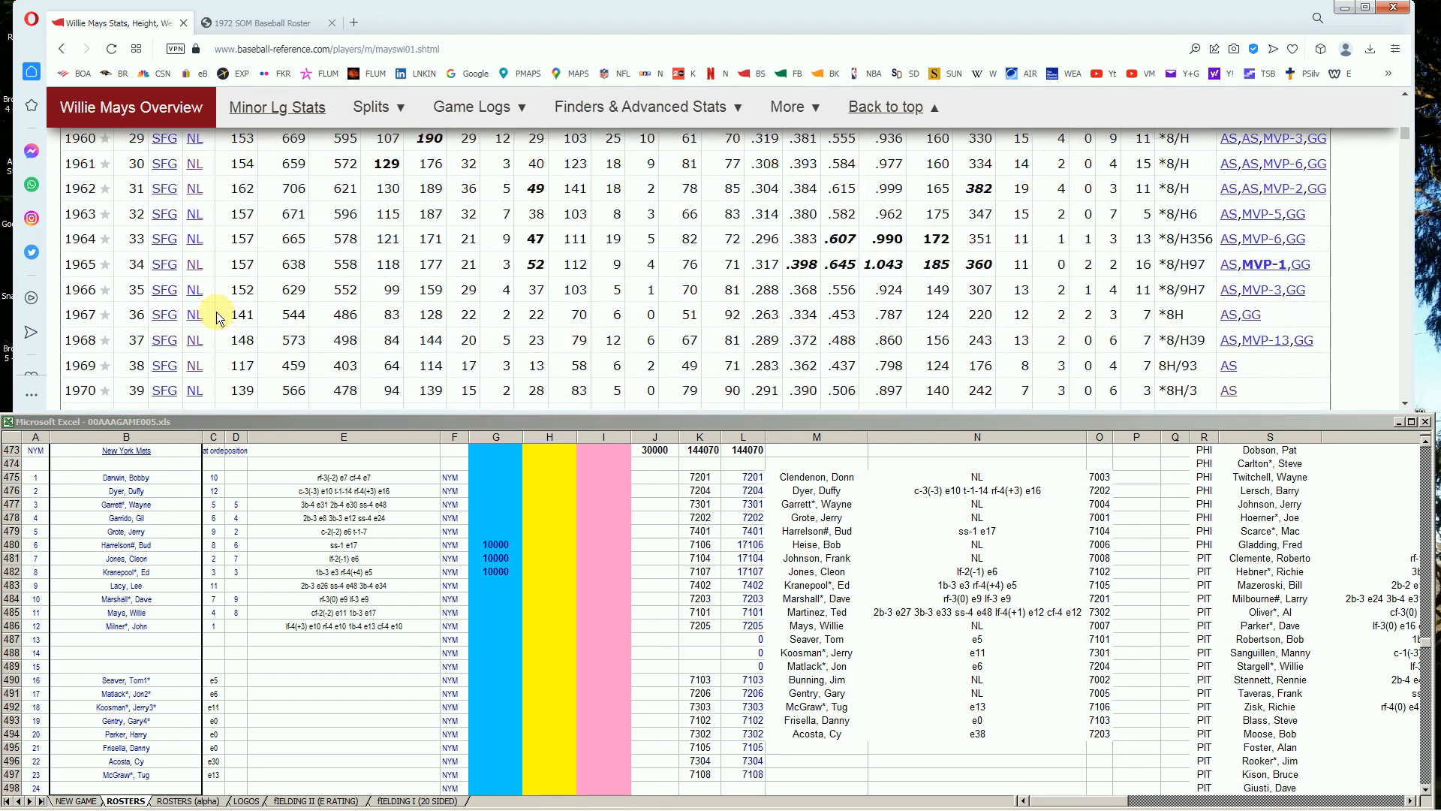
pyautogui.scroll(2, 218, 313)
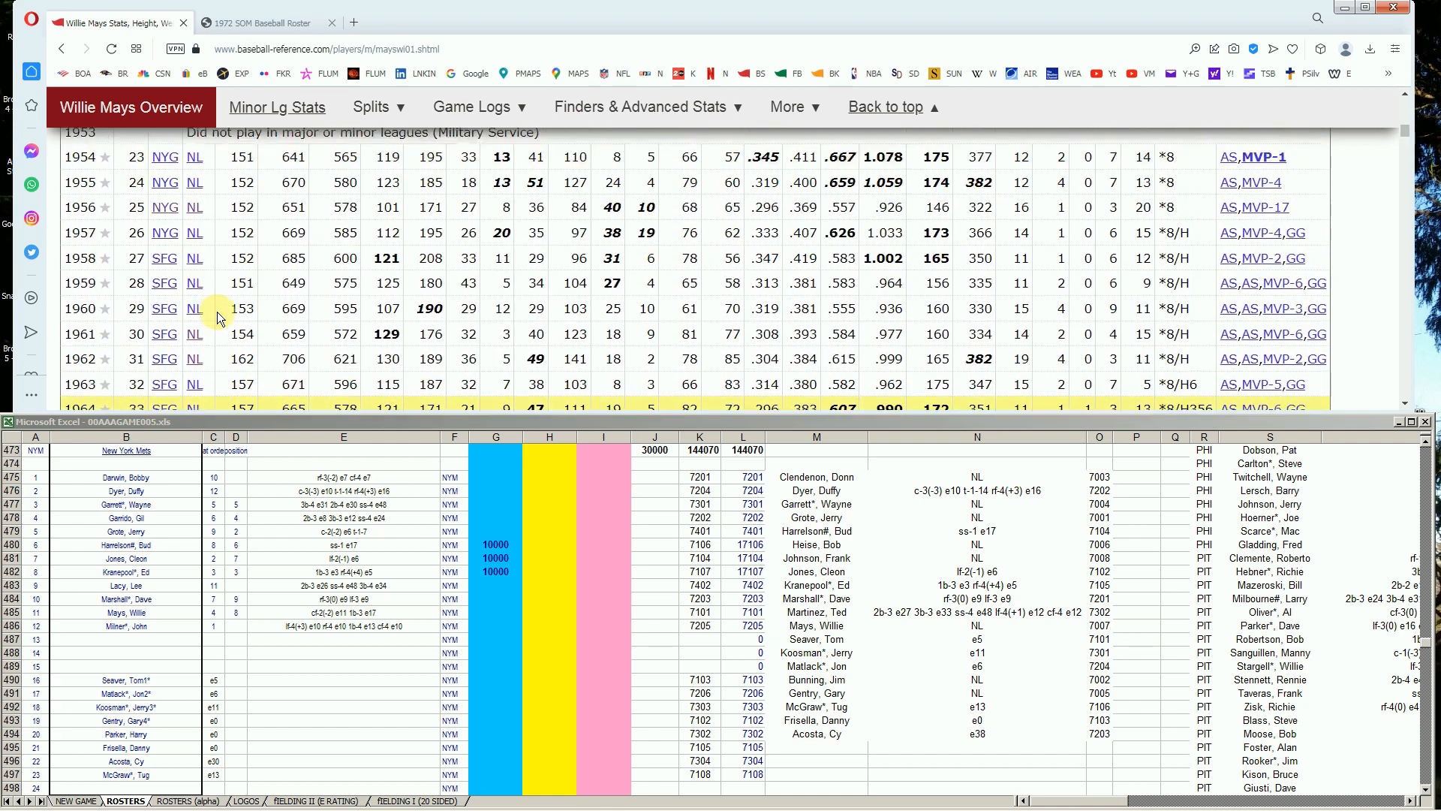
# Review Willie Mays's earliest and 1969–1973 batting rows, and enter 10000 in blue column G of his row in the Excel roster.
pyautogui.scroll(3, 218, 312)
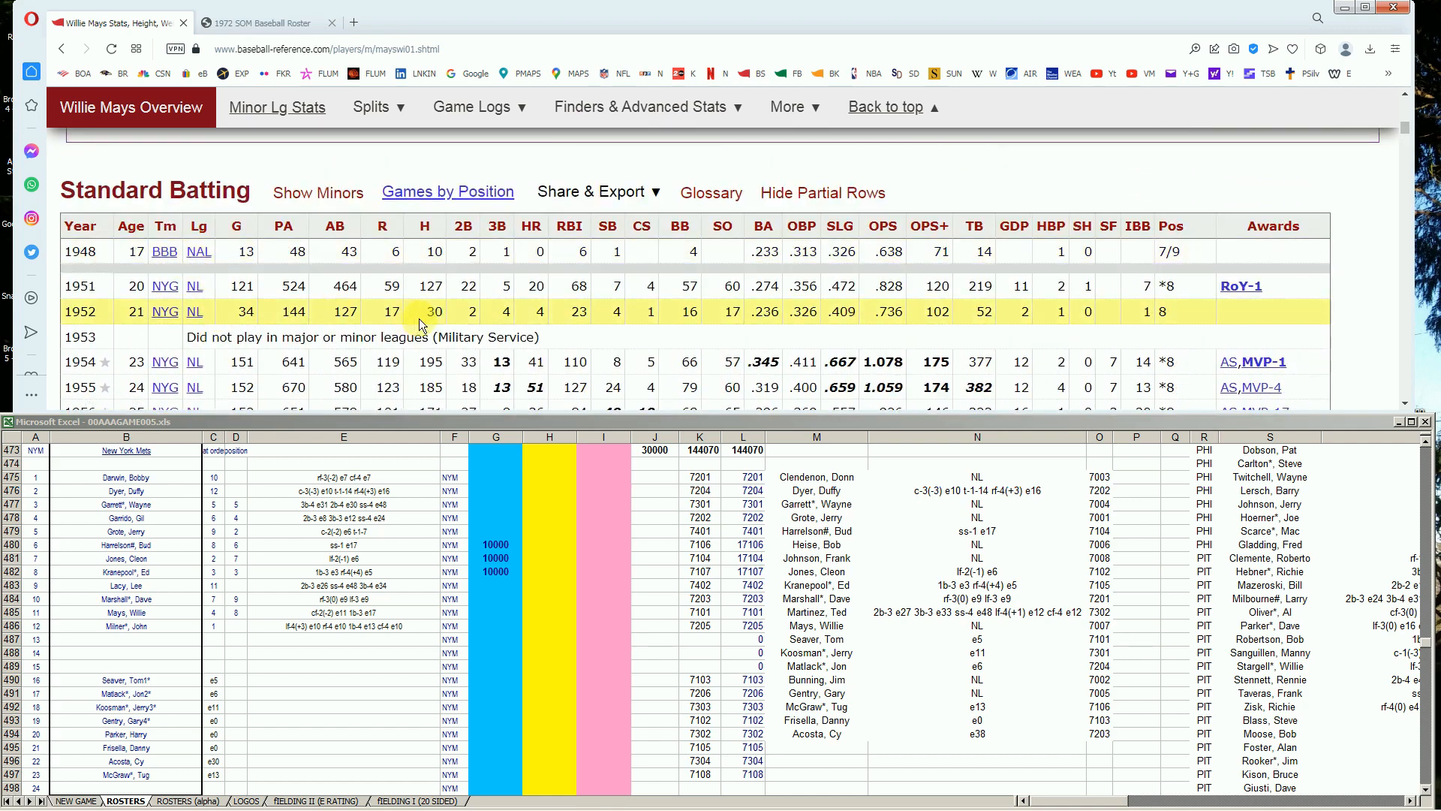
pyautogui.scroll(-10, 458, 322)
pyautogui.scroll(1, 471, 322)
pyautogui.click(289, 289)
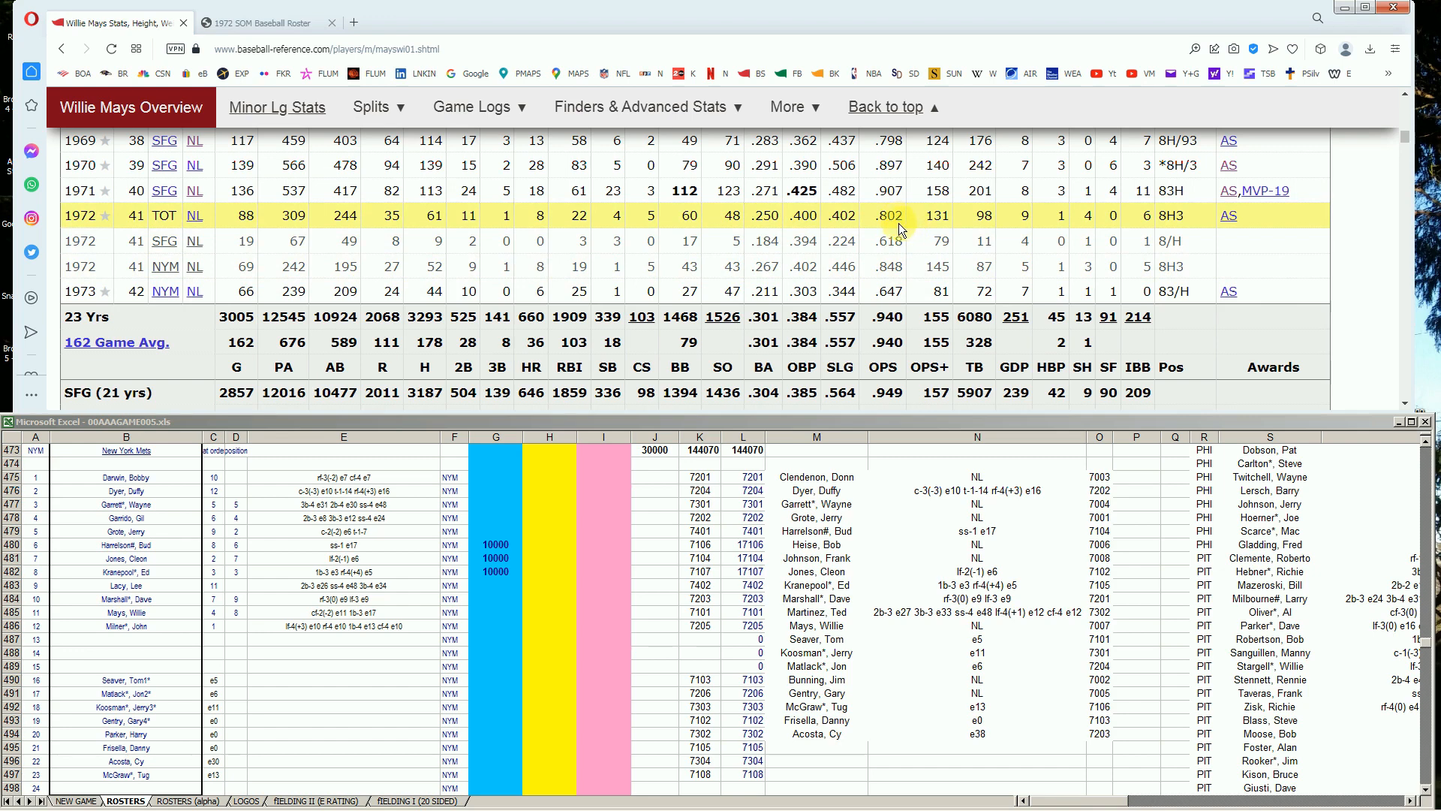
pyautogui.click(484, 615)
pyautogui.click(482, 615)
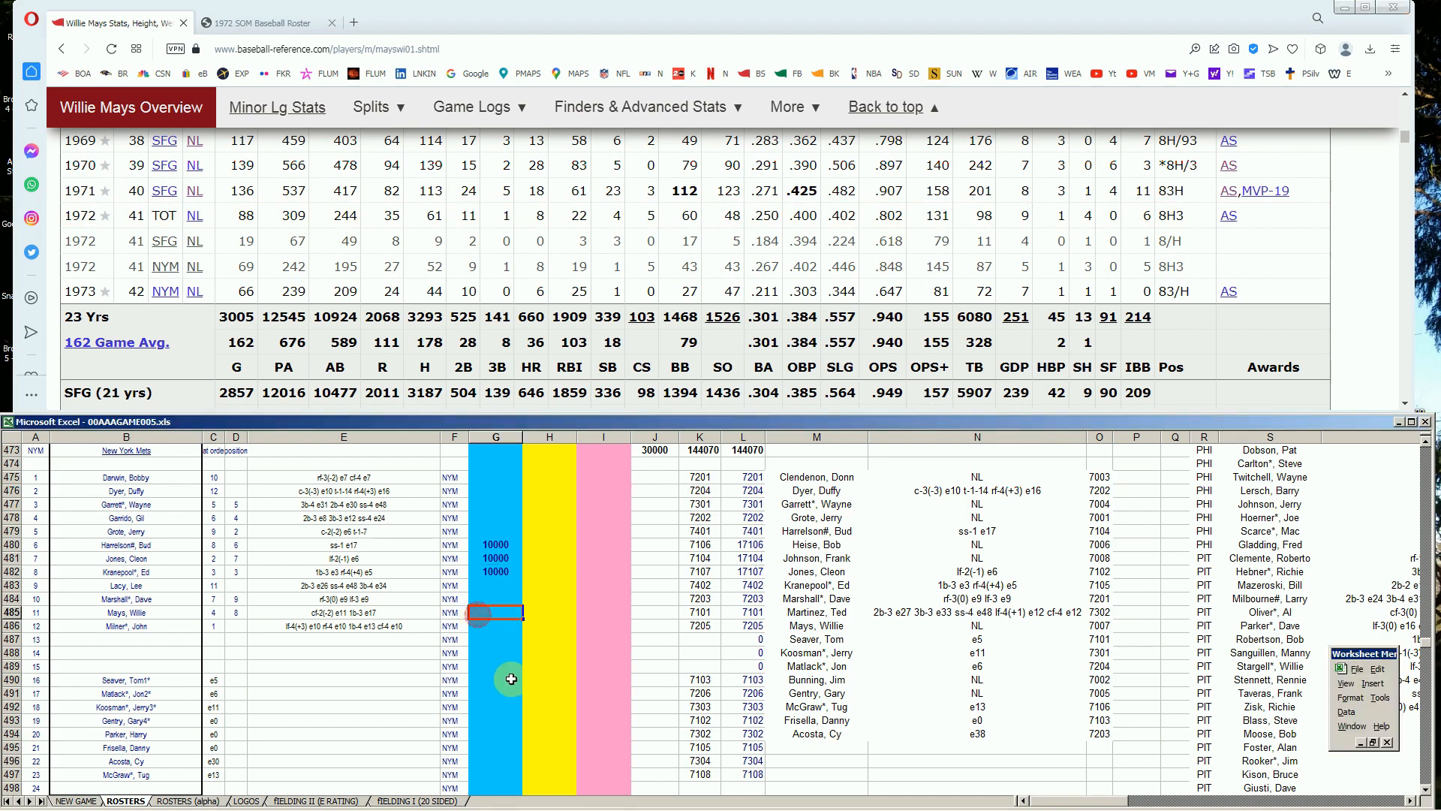
pyautogui.write('10000')
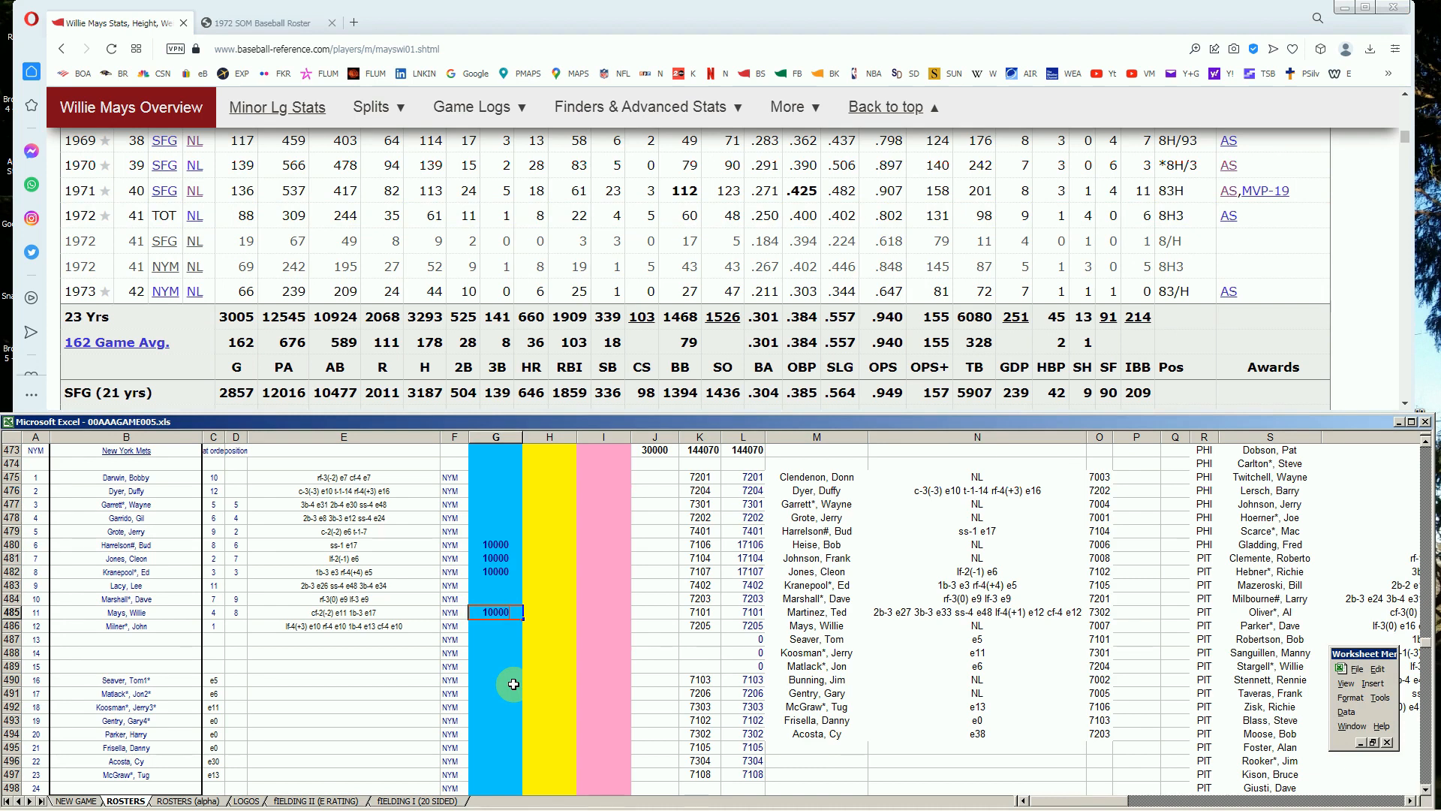
pyautogui.press('Tab')
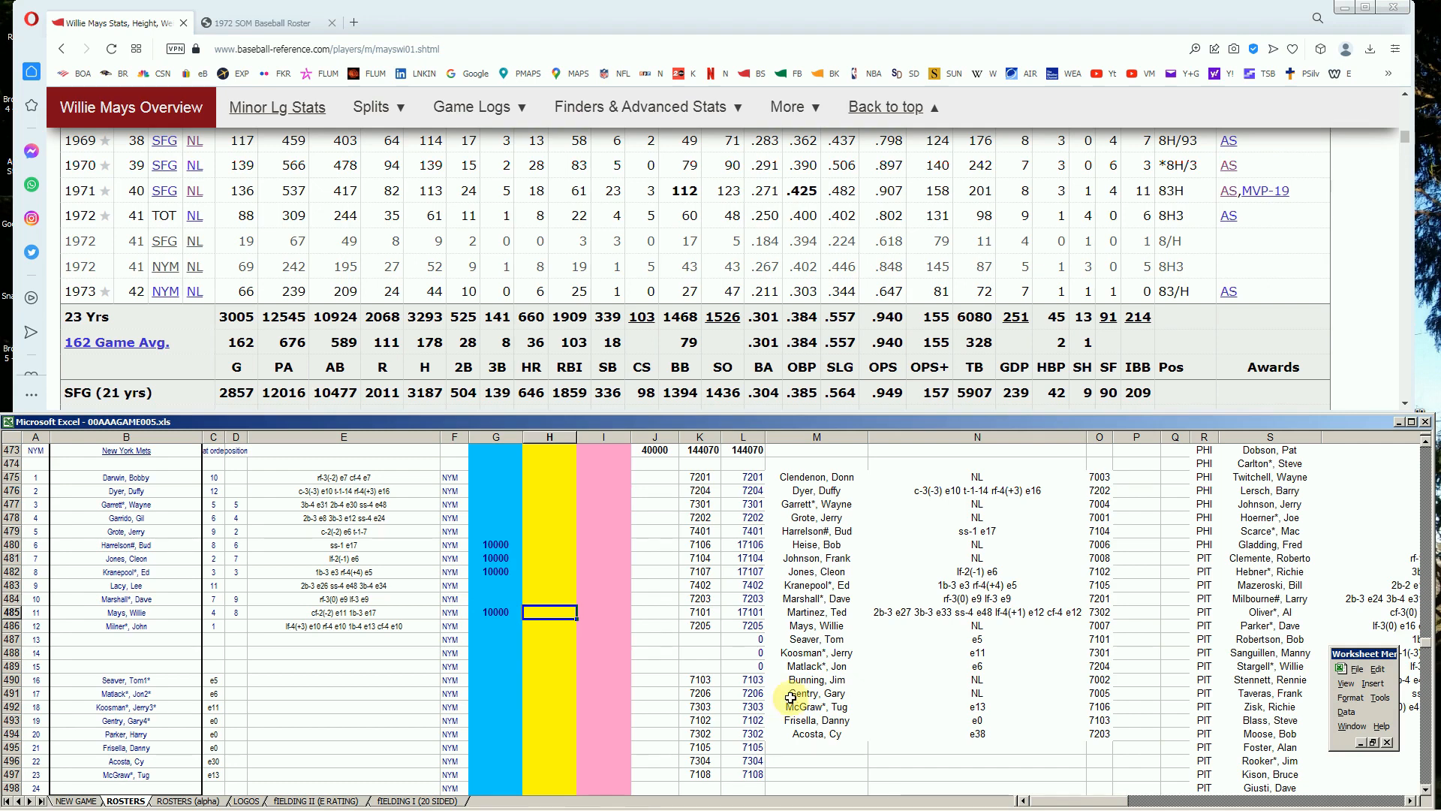
# Search Baseball Reference in the browser for "seaver", open Tom Seaver's page and review his standard pitching rows for the early 1970s.
pyautogui.moveTo(1407, 143); pyautogui.dragTo(1403, 96)
pyautogui.click(1127, 149)
pyautogui.write('seaver')
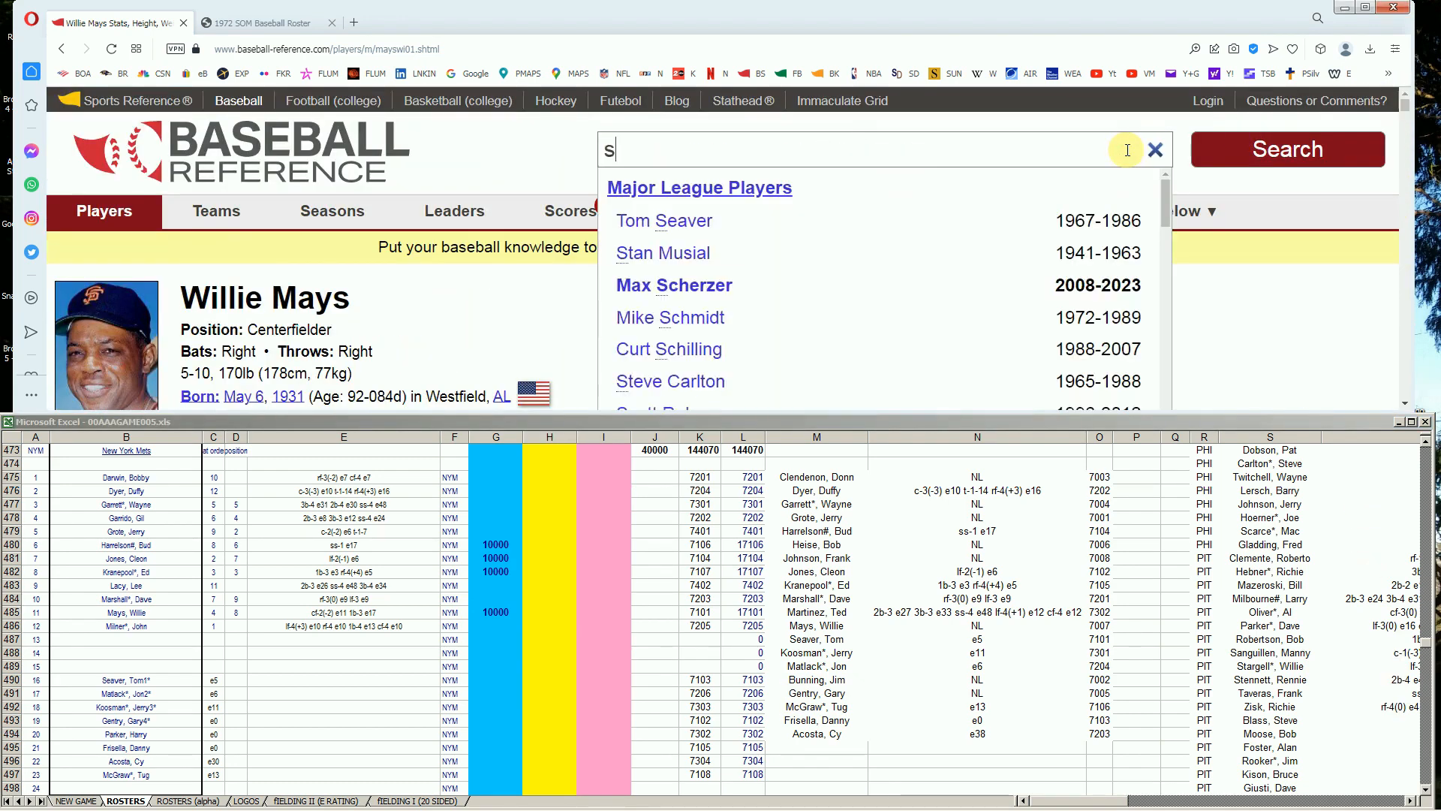
pyautogui.click(704, 237)
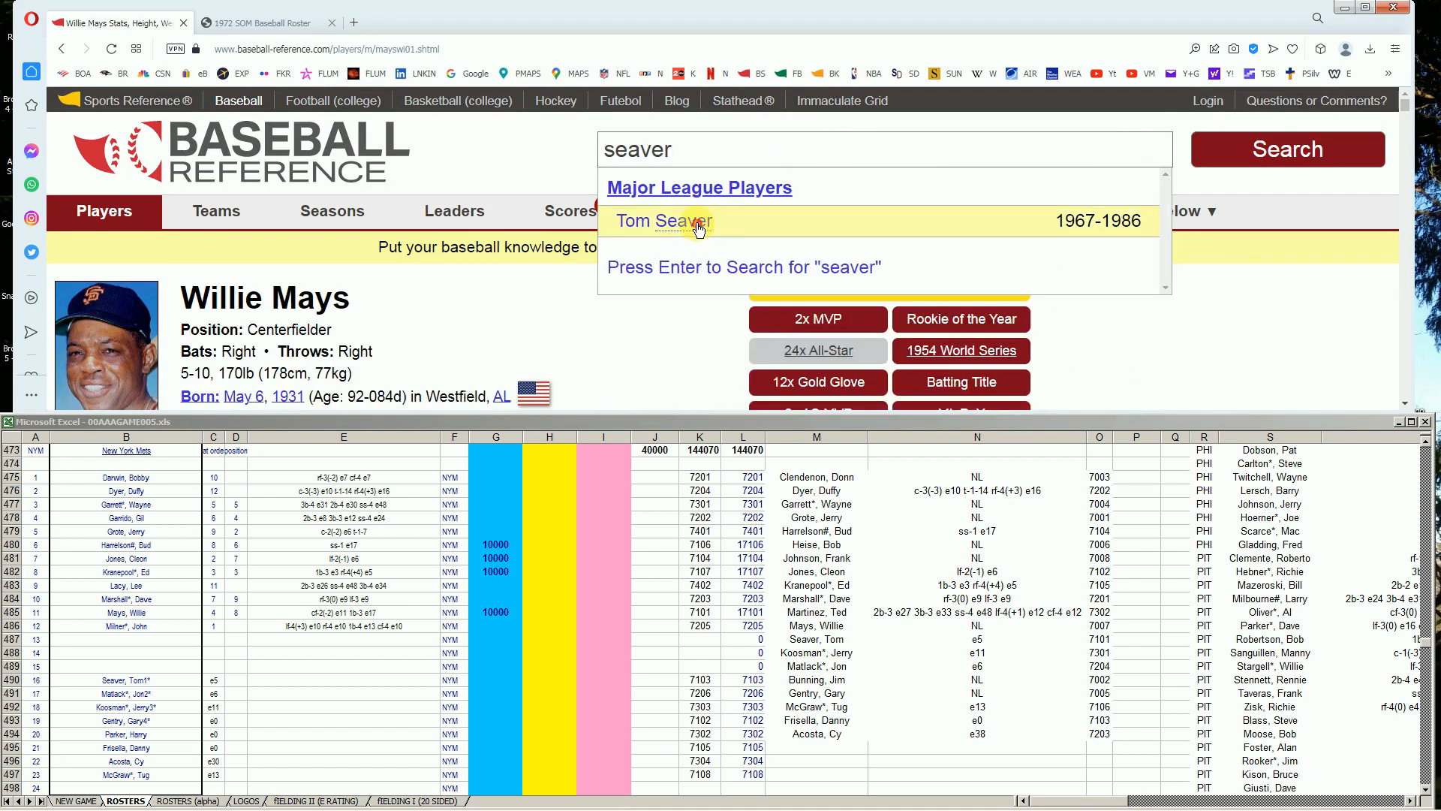
pyautogui.scroll(-10, 1048, 282)
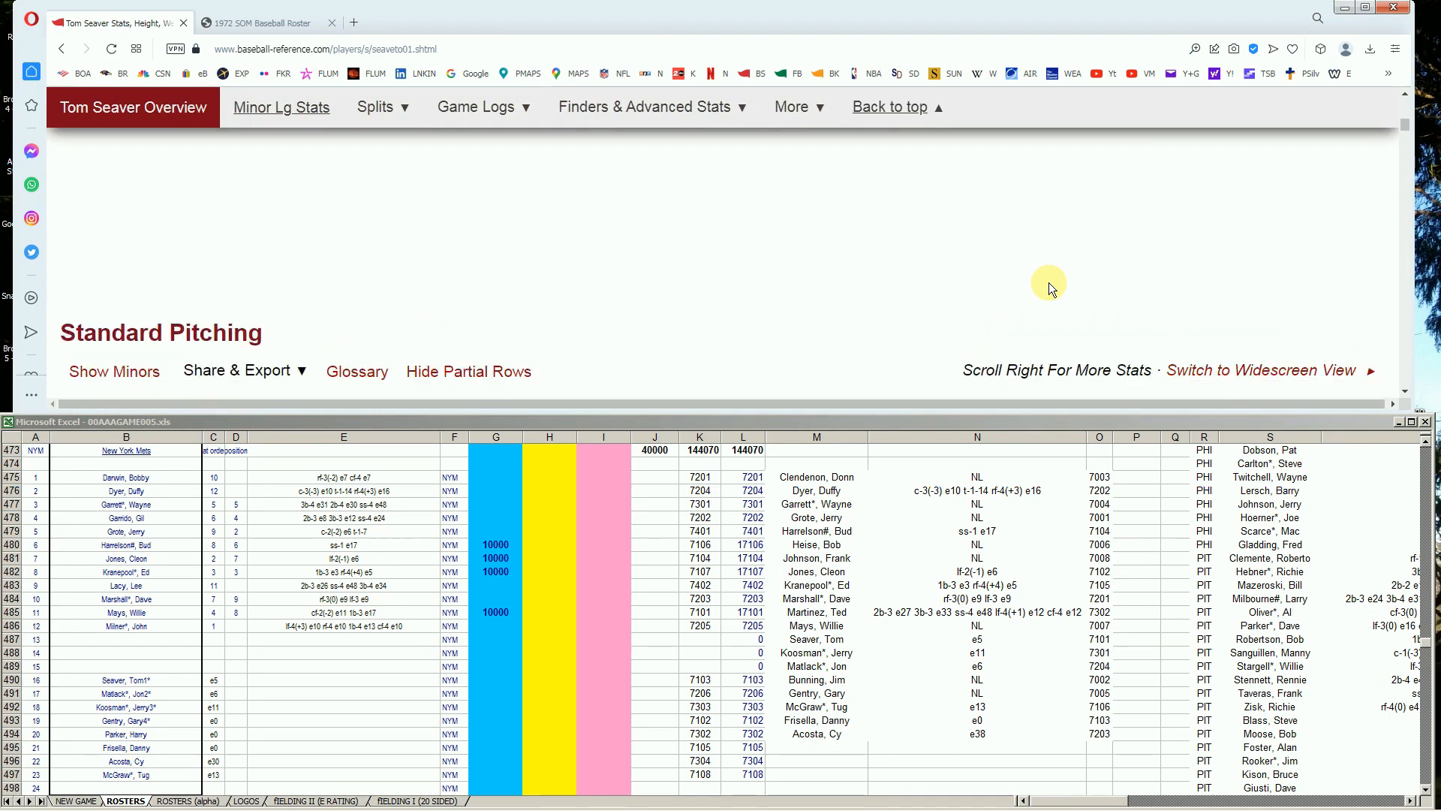
pyautogui.scroll(-6, 1048, 283)
pyautogui.scroll(3, 840, 282)
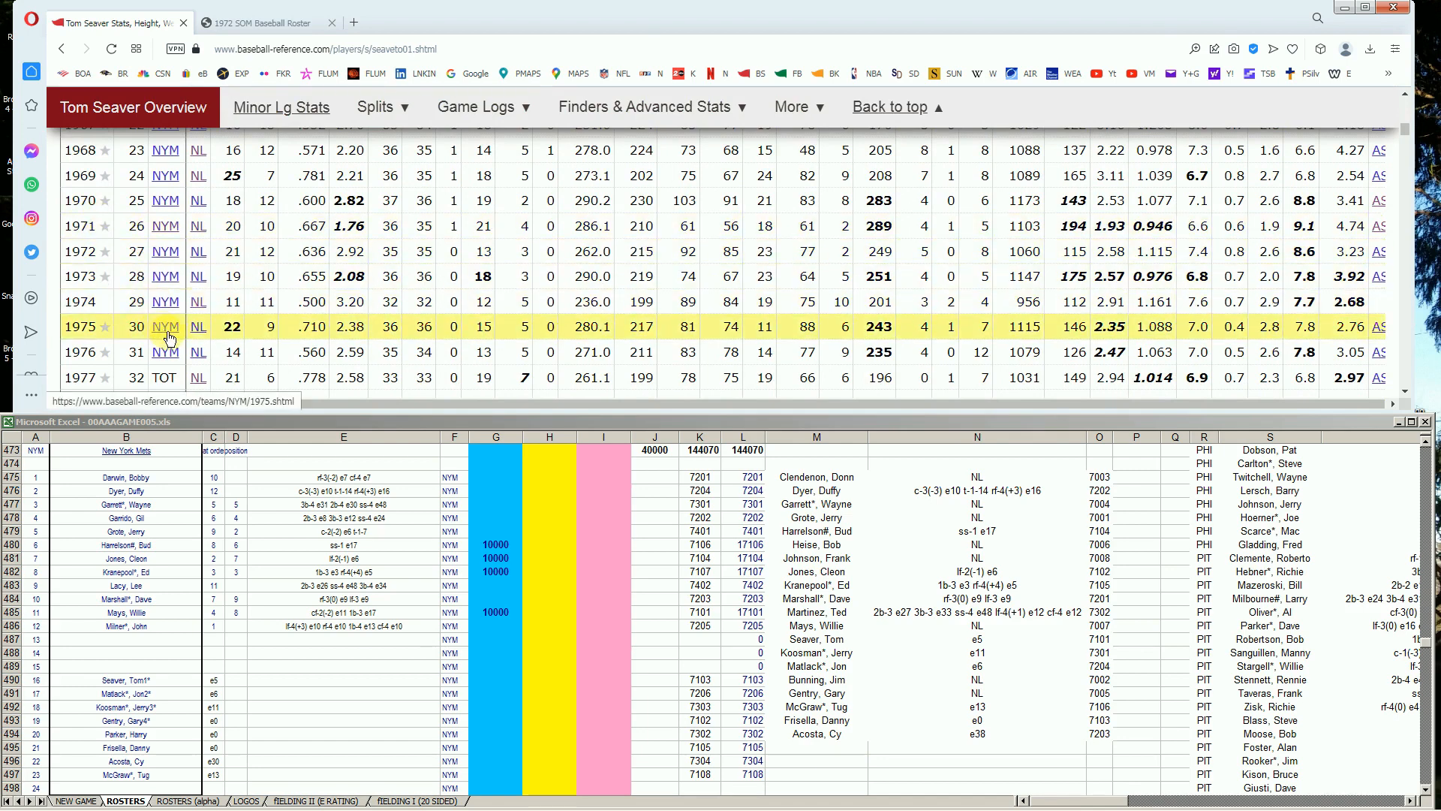
pyautogui.moveTo(340, 290)
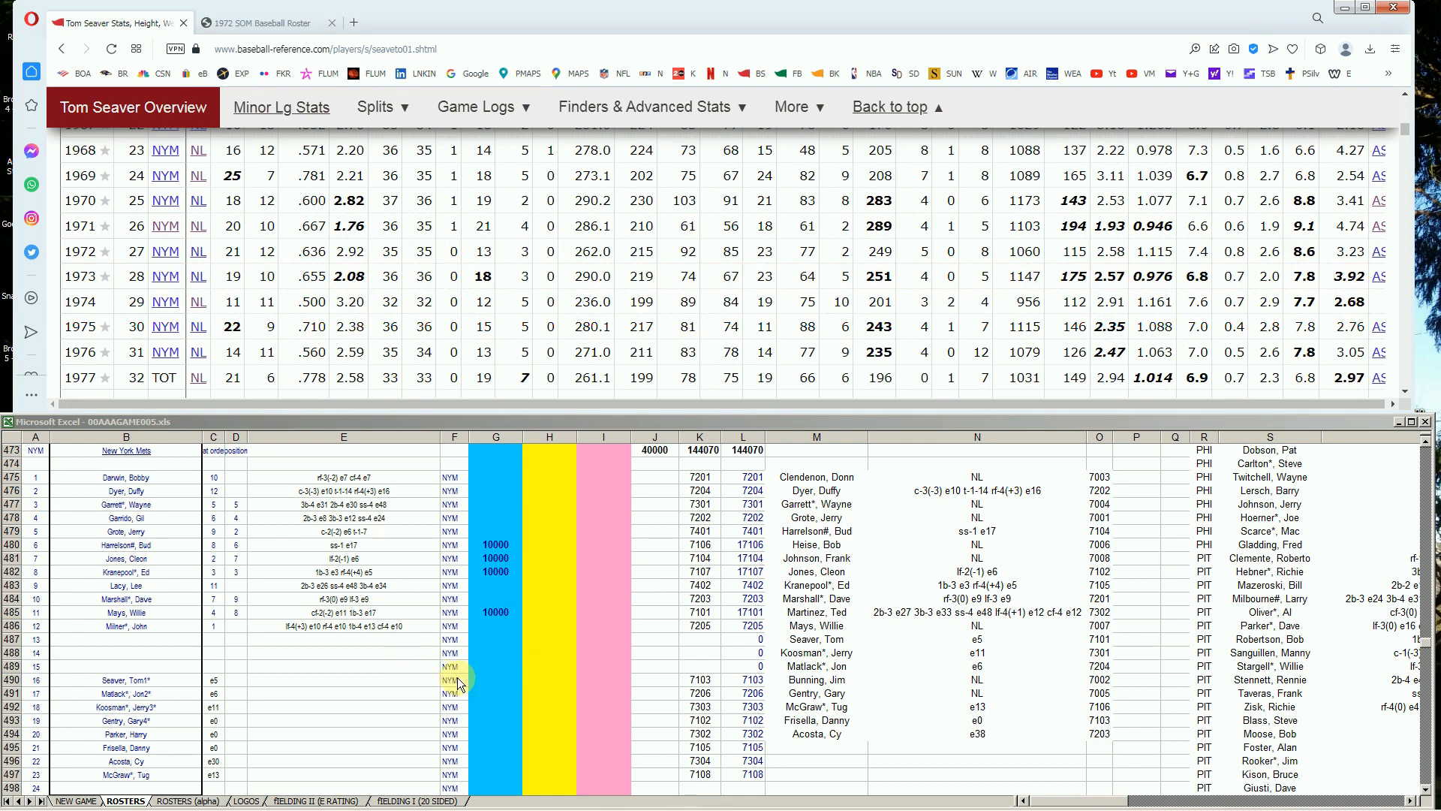
# Enter 10000 in the blue column G for Tom Seaver in the New York Mets roster in Excel.
pyautogui.click(484, 677)
pyautogui.click(484, 680)
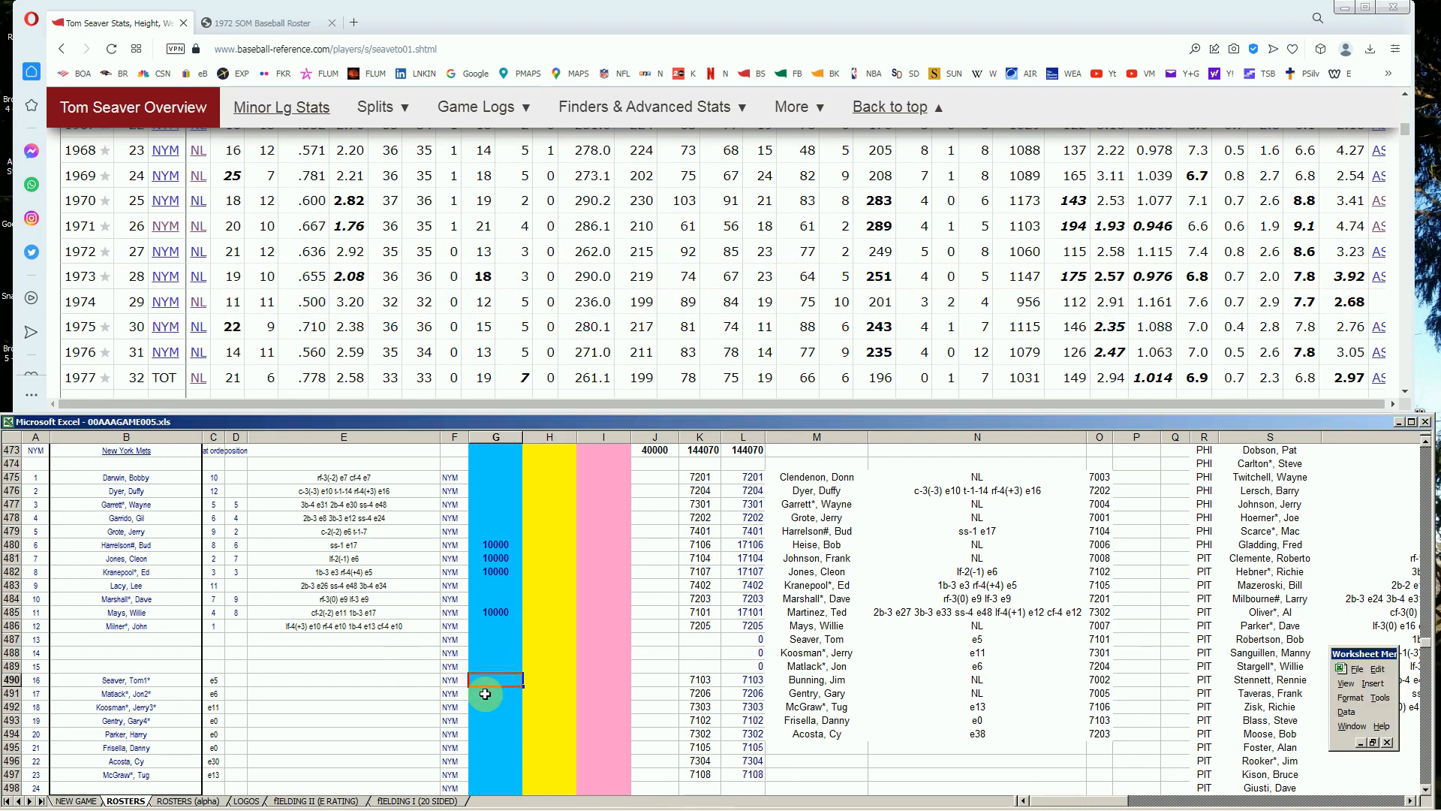
pyautogui.write('10000')
pyautogui.click(485, 693)
# Search Baseball Reference in the browser for "gentry", open Gary Gentry's page and review his standard pitching table around 1972.
pyautogui.moveTo(1405, 129); pyautogui.dragTo(1407, 94)
pyautogui.click(1109, 154)
pyautogui.write('ge')
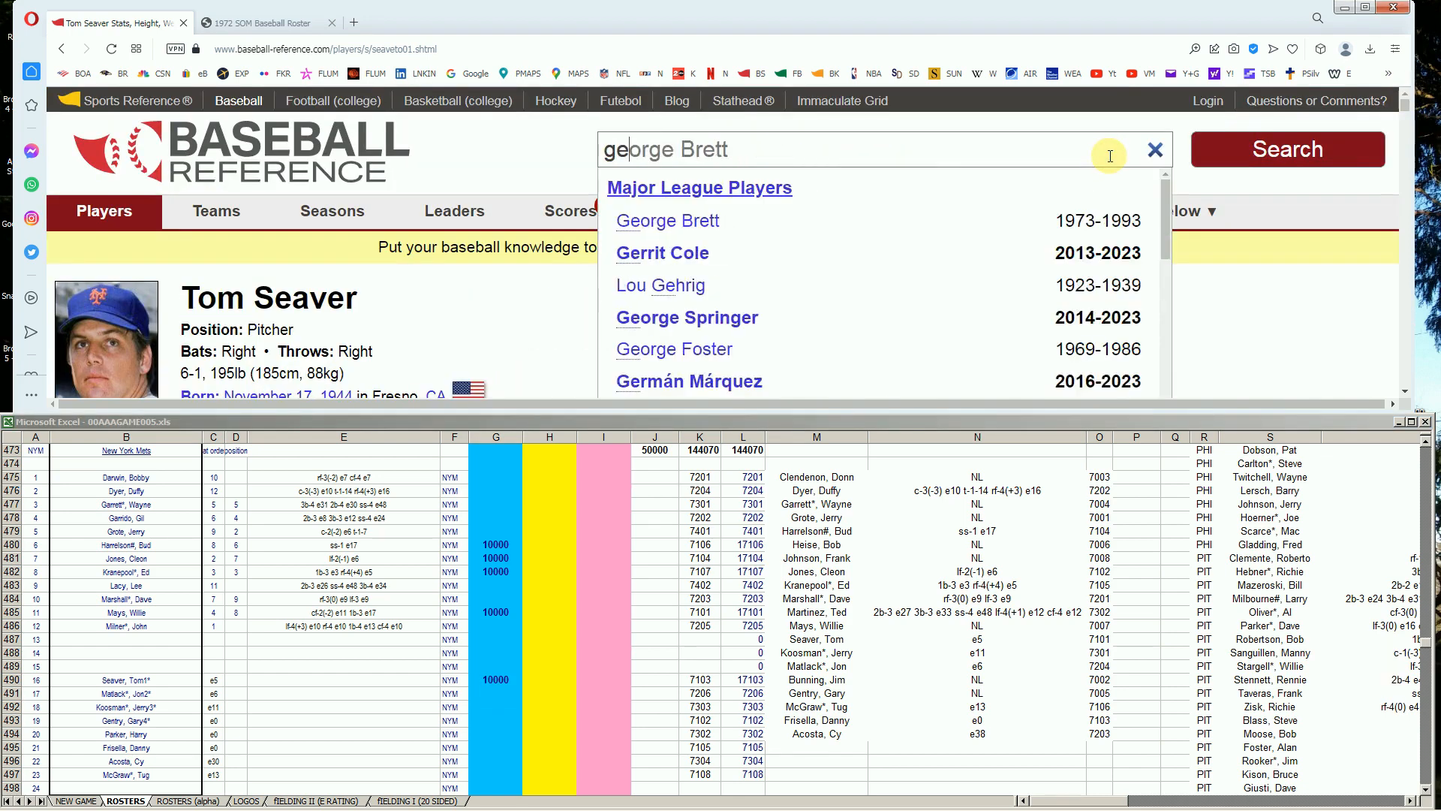
pyautogui.write('ntry')
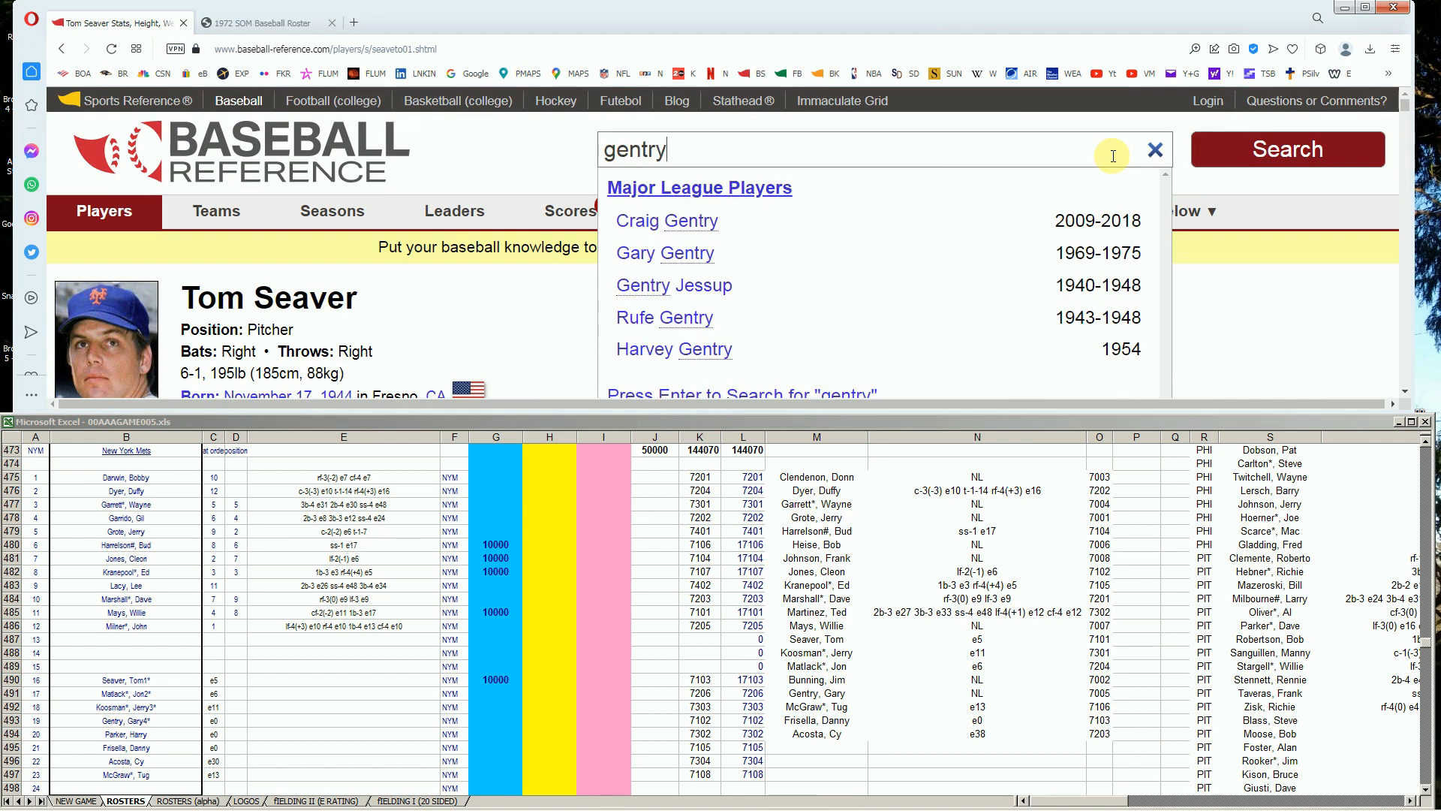
pyautogui.click(685, 253)
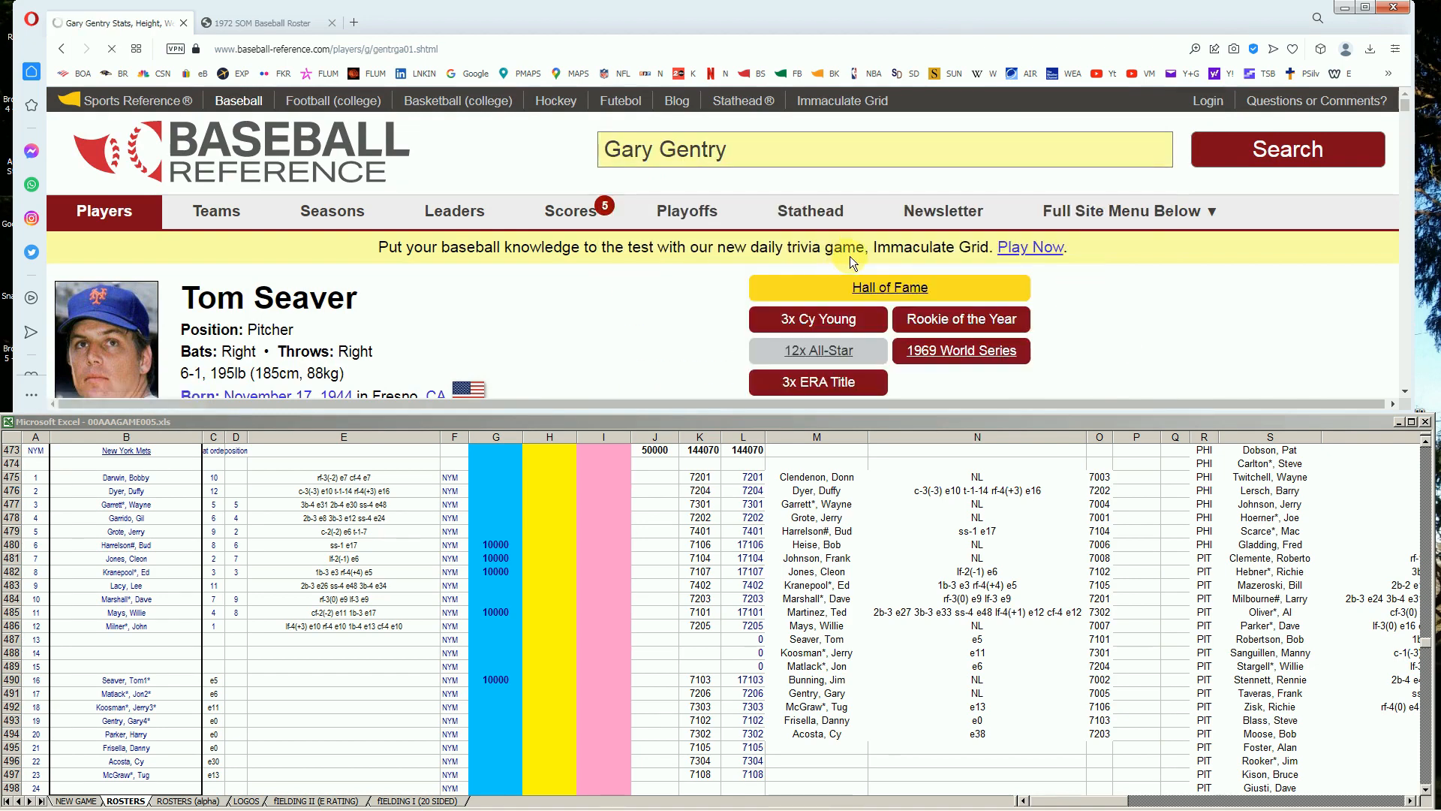
pyautogui.scroll(-2, 871, 261)
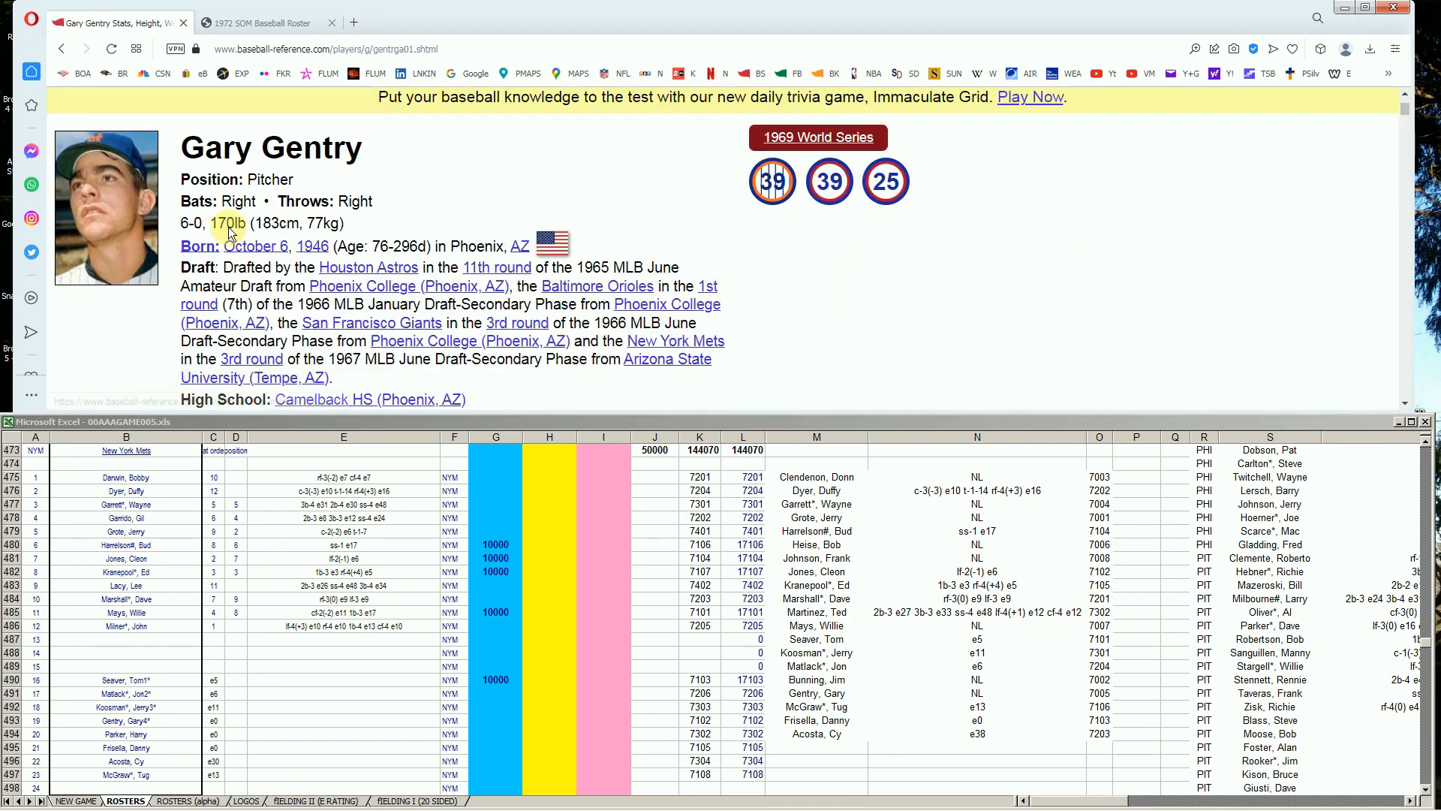
pyautogui.scroll(-8, 969, 246)
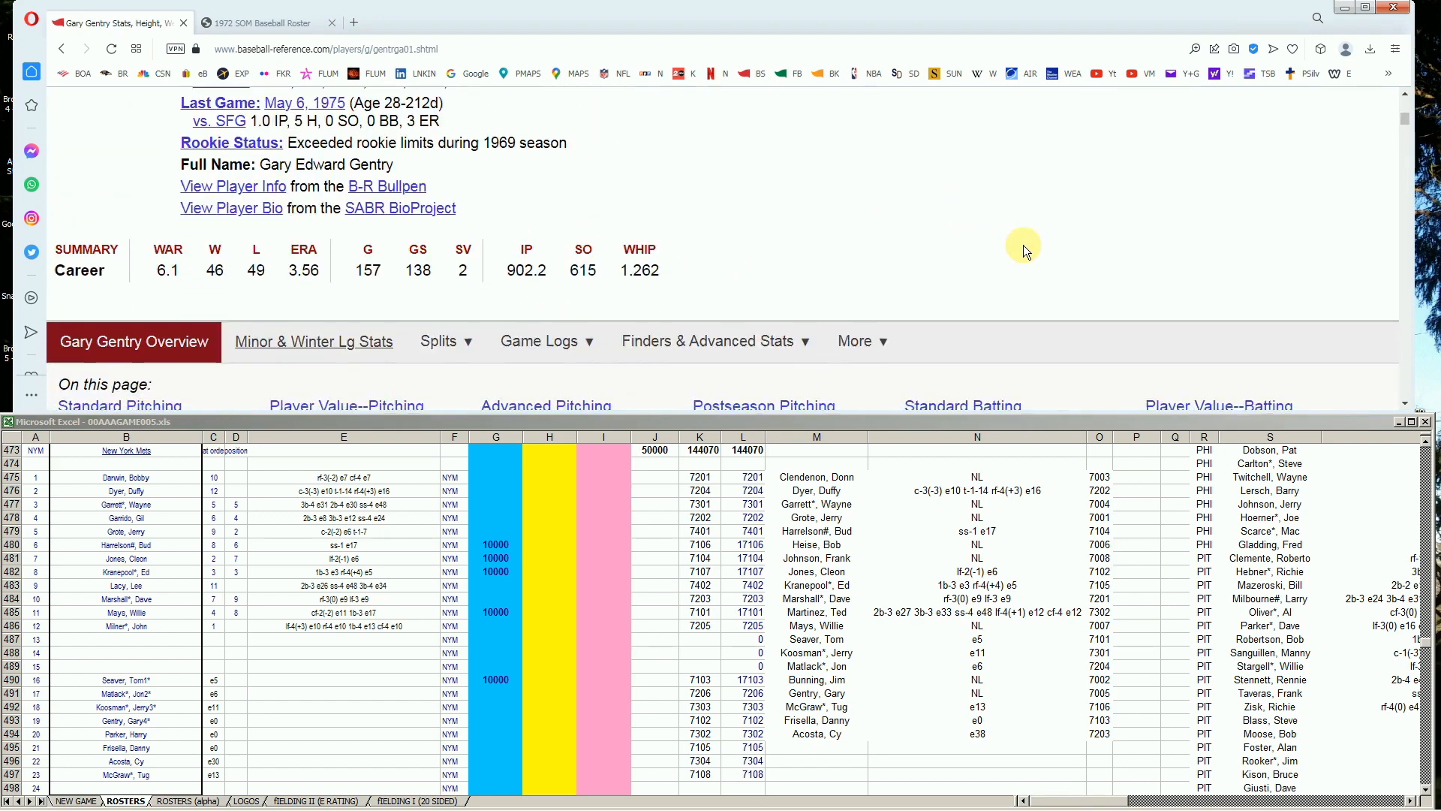
pyautogui.scroll(-3, 1024, 245)
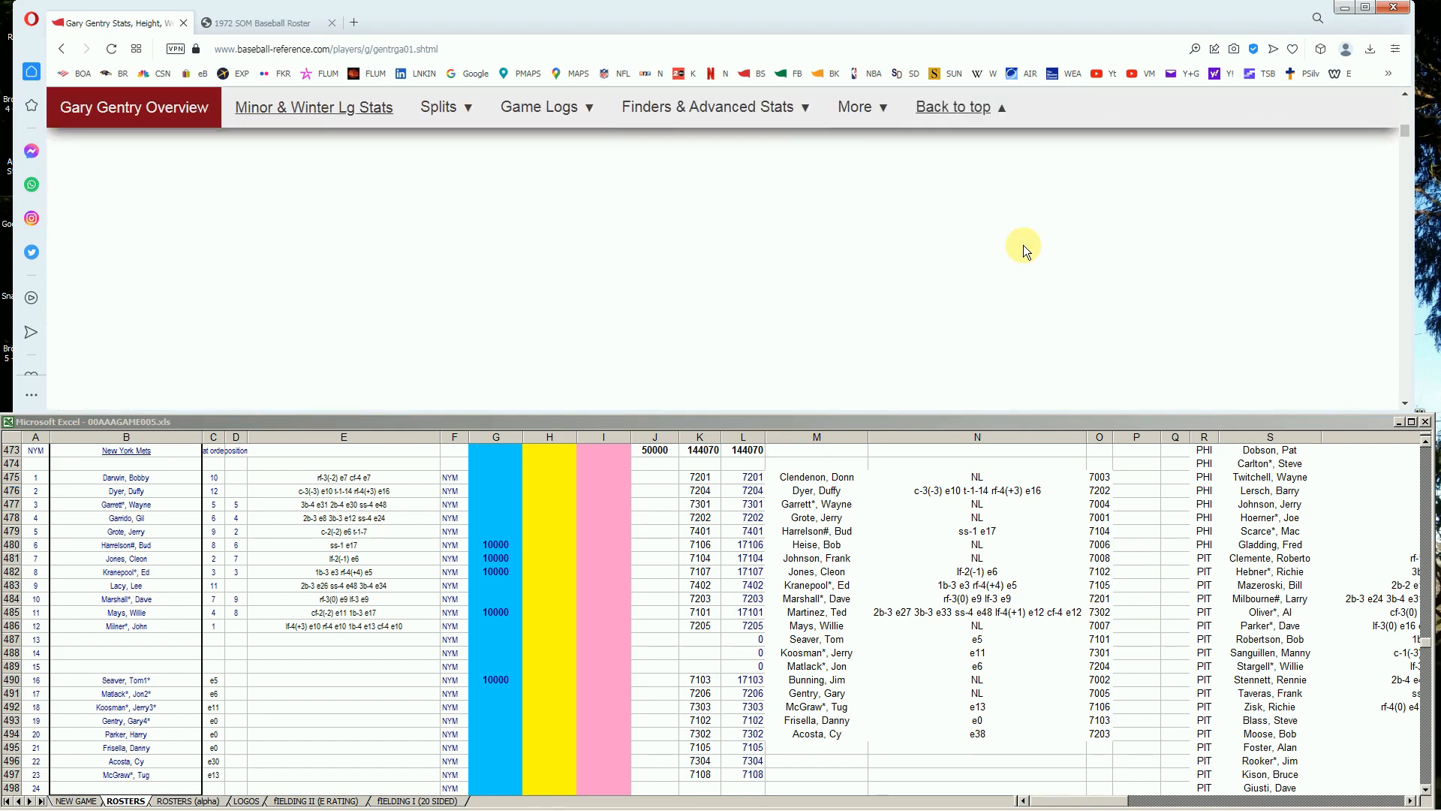
pyautogui.click(231, 263)
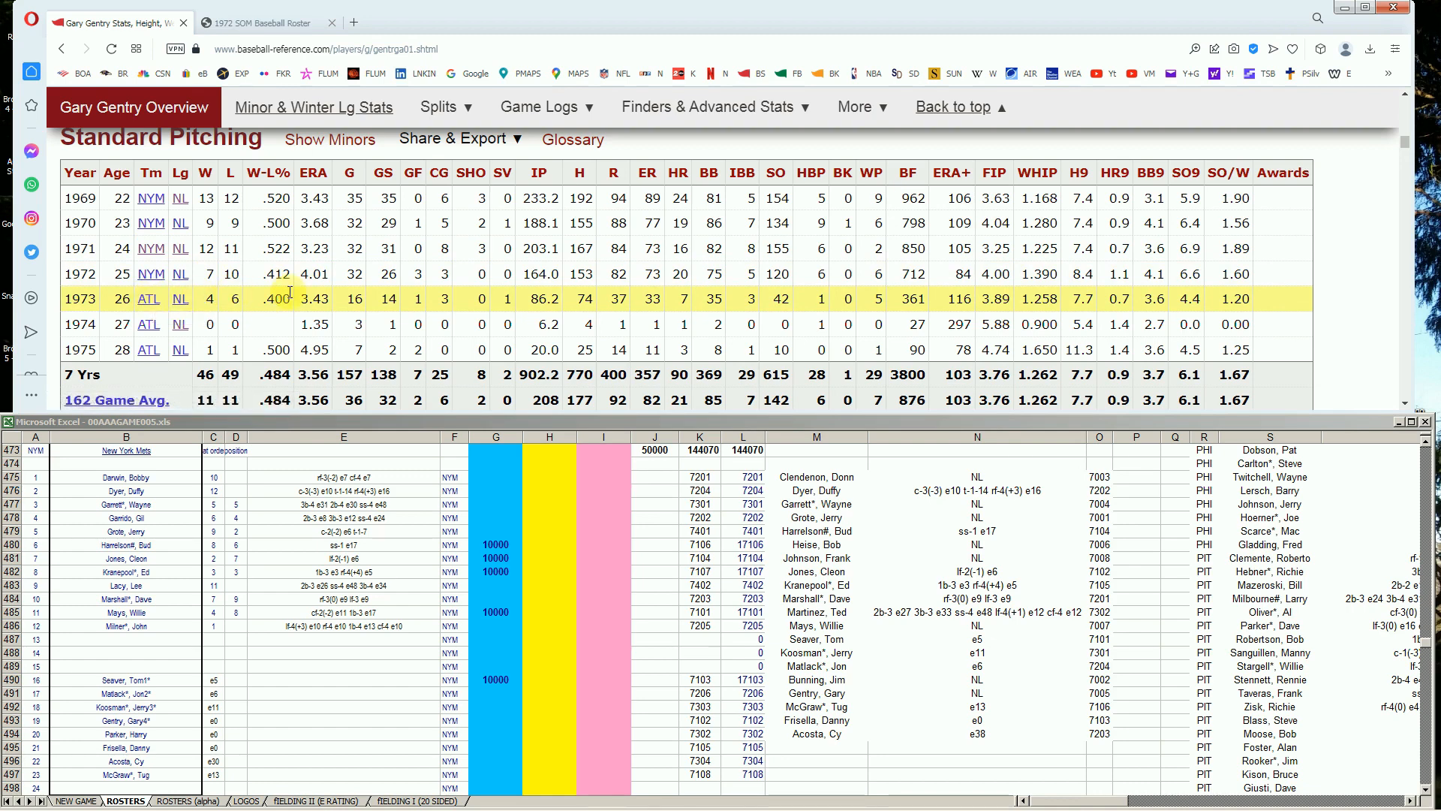
pyautogui.moveTo(330, 277)
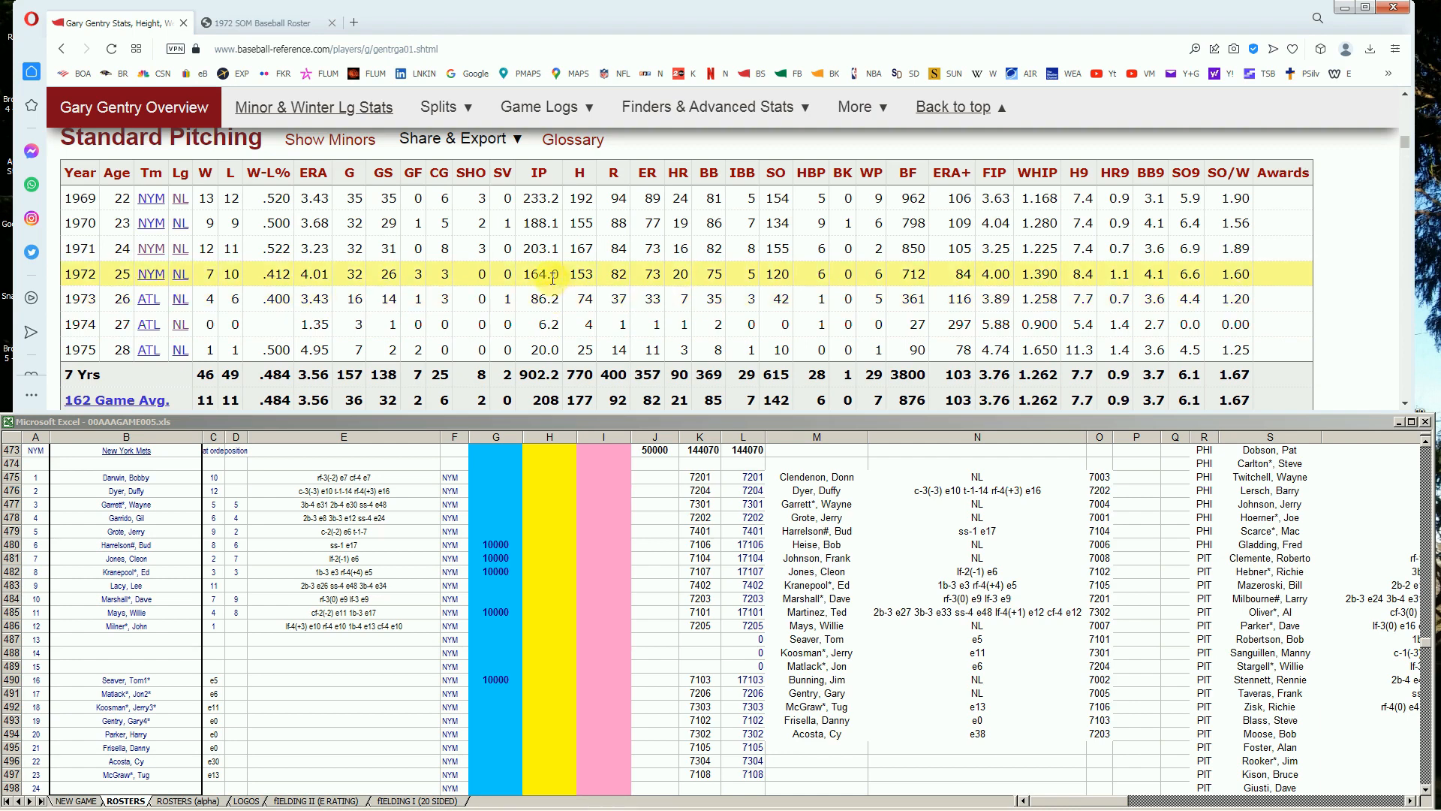
# Enter 10000 in the blue column G for Gary Gentry in the New York Mets roster in Excel.
pyautogui.click(486, 708)
pyautogui.press('Down')
pyautogui.press('Down')
pyautogui.write('10000')
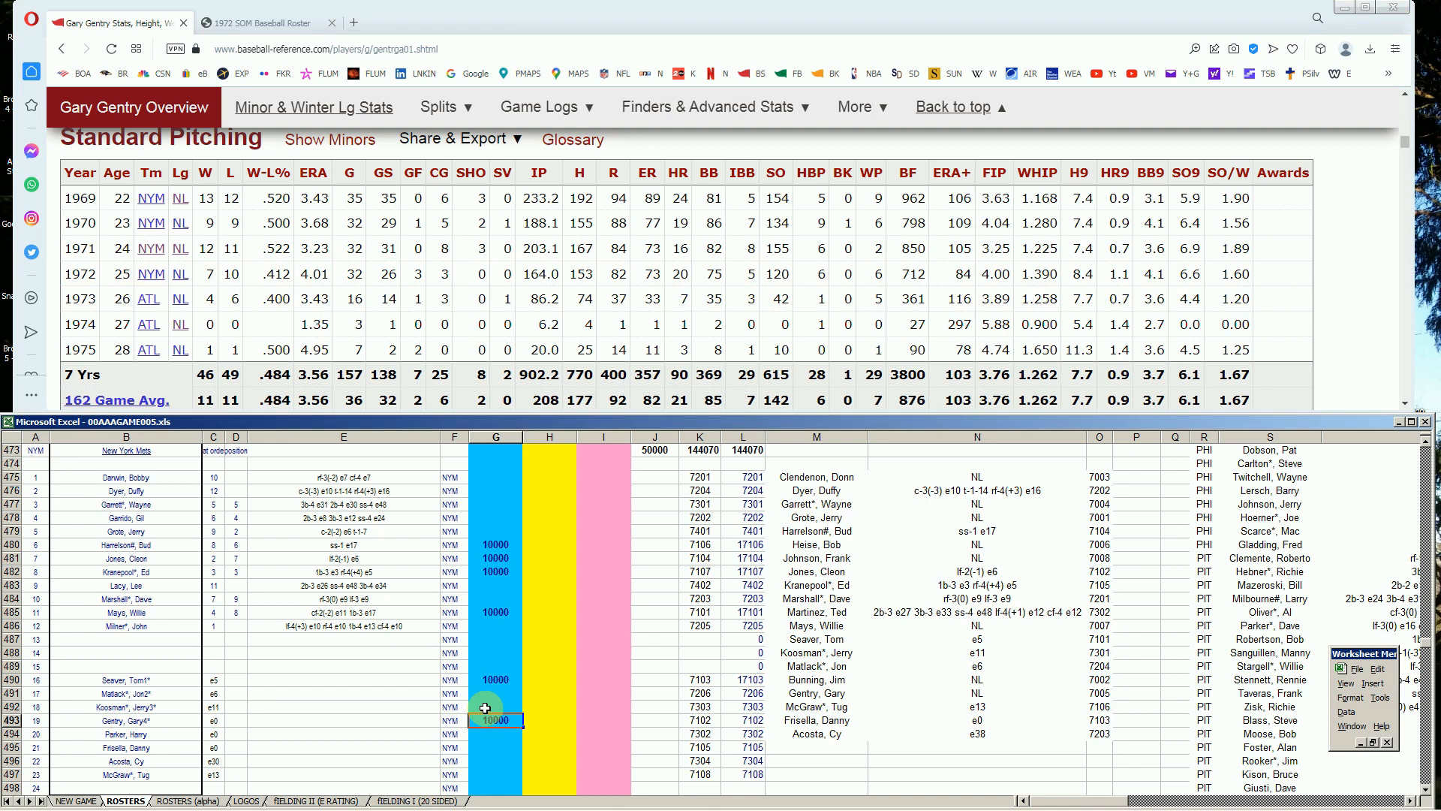
pyautogui.press('Return')
pyautogui.press('Up')
# Search Baseball Reference in the browser for "frisell", open Danny Frisella's page and review his standard pitching rows for 1971 and 1972.
pyautogui.moveTo(1405, 142); pyautogui.dragTo(1405, 101)
pyautogui.click(1115, 147)
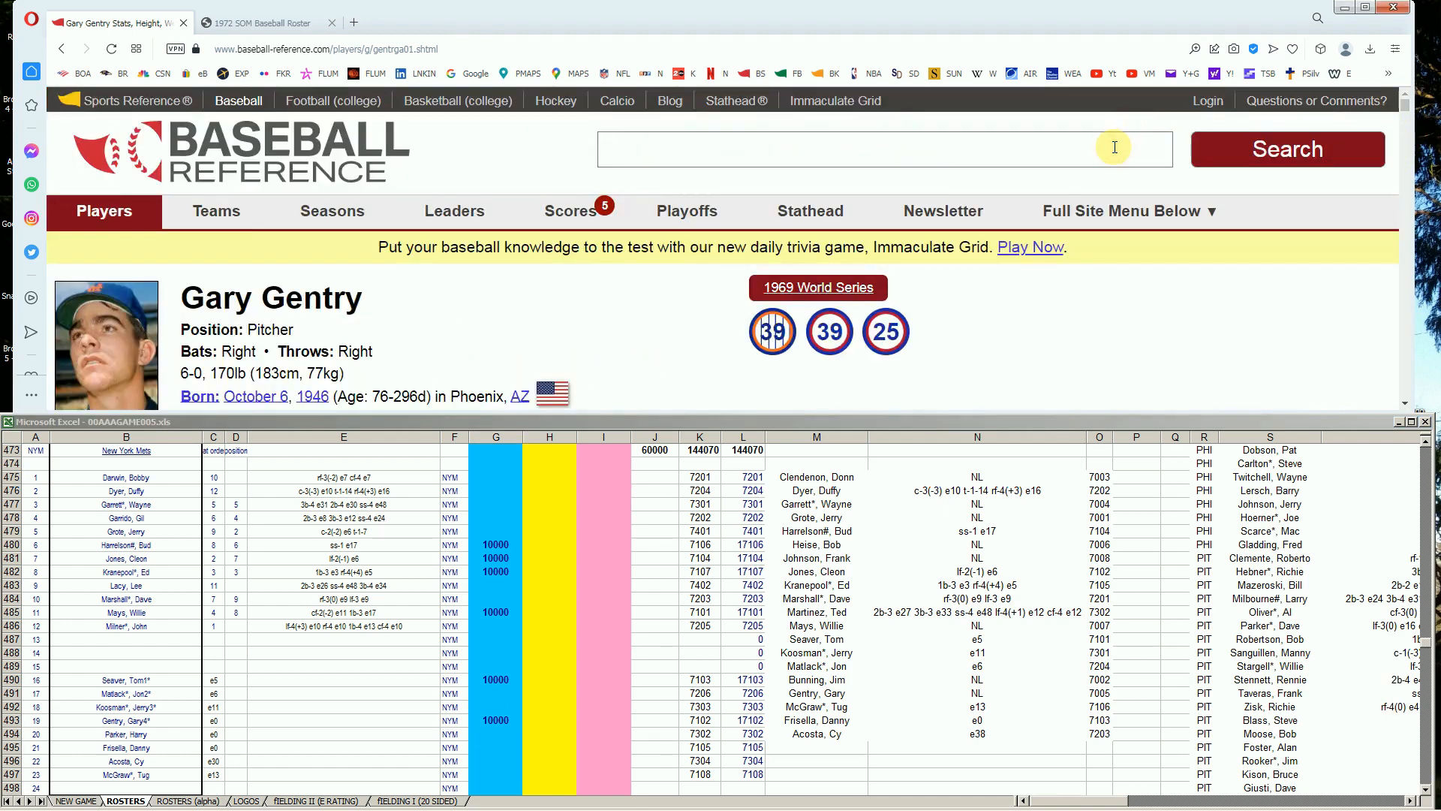
pyautogui.write('frisell')
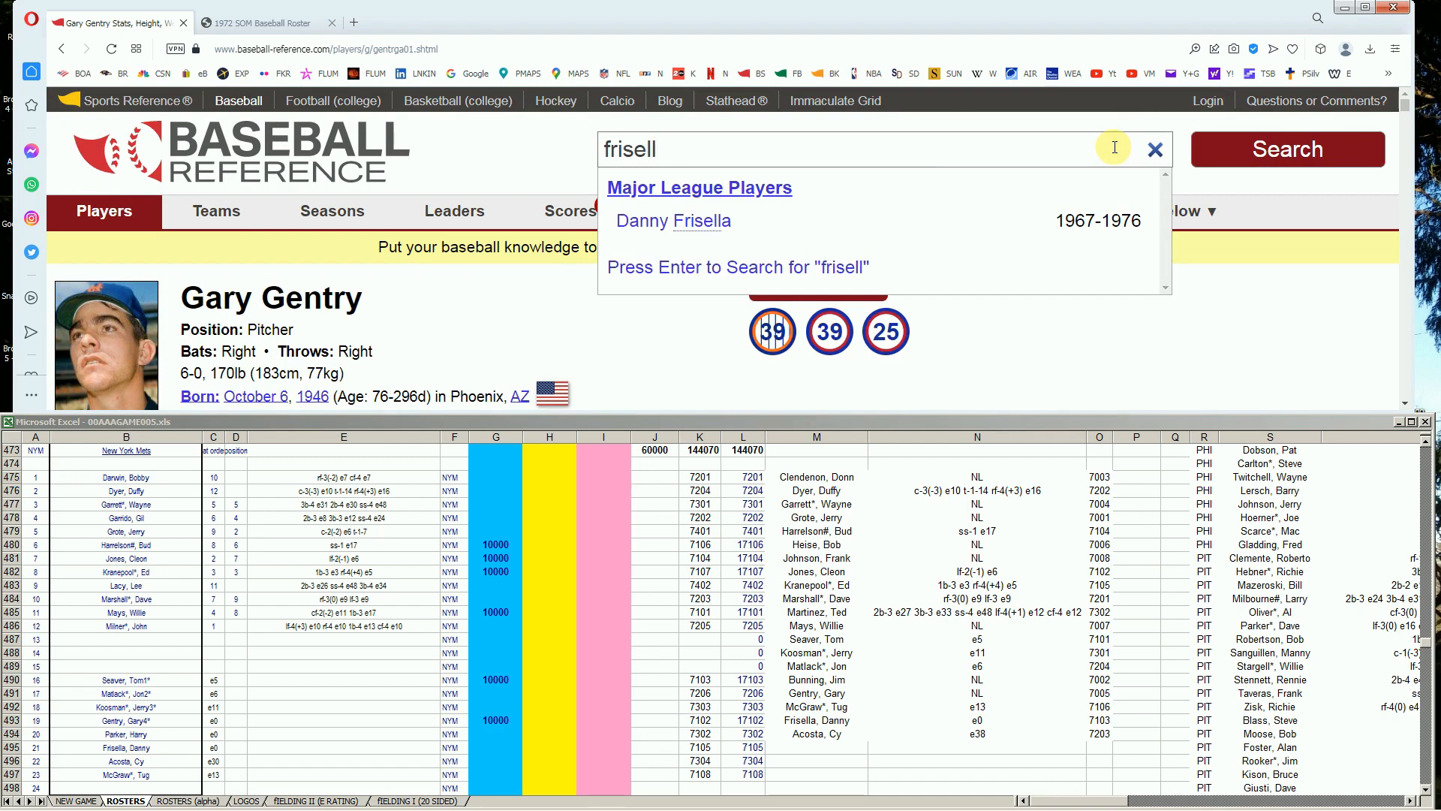
pyautogui.click(720, 222)
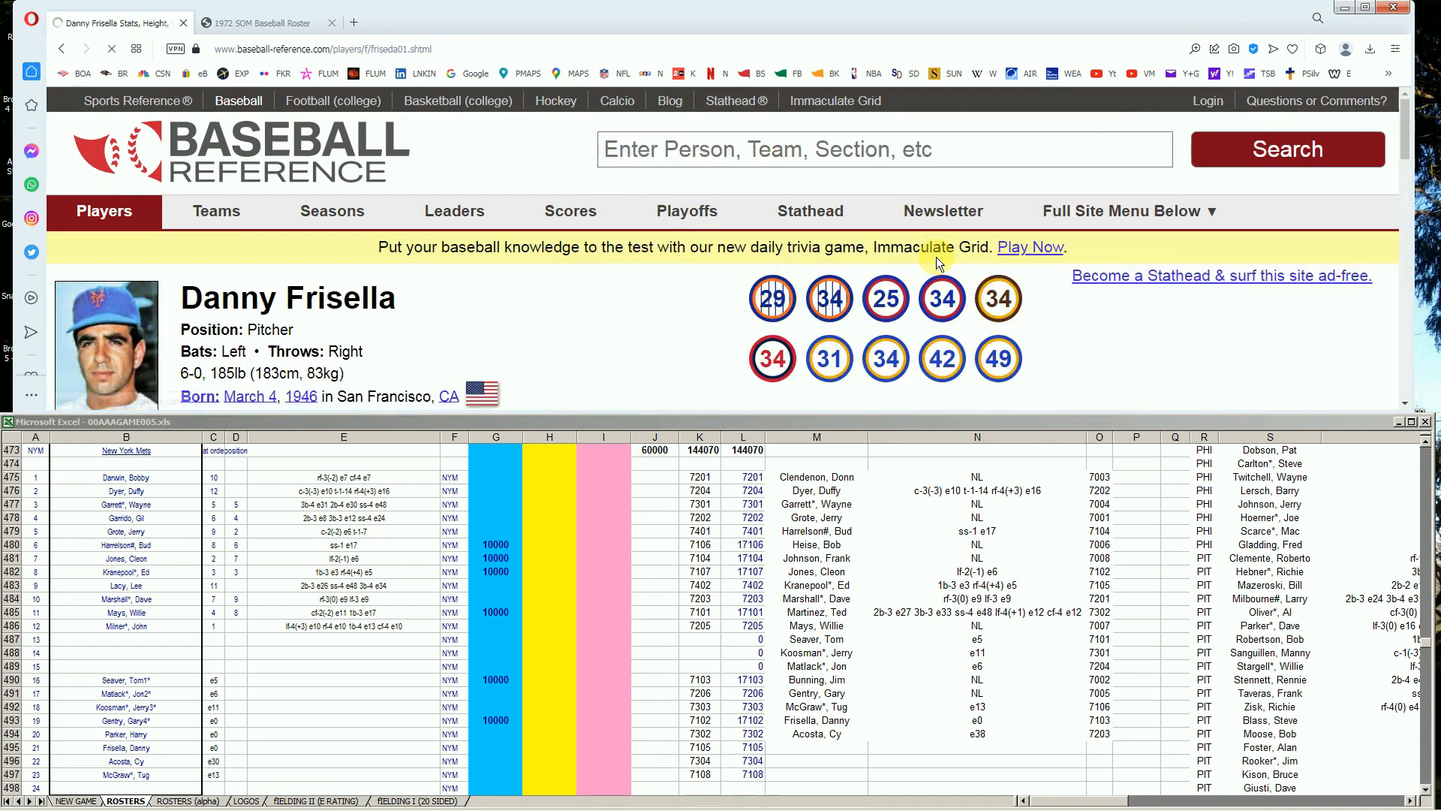
pyautogui.scroll(-2, 638, 351)
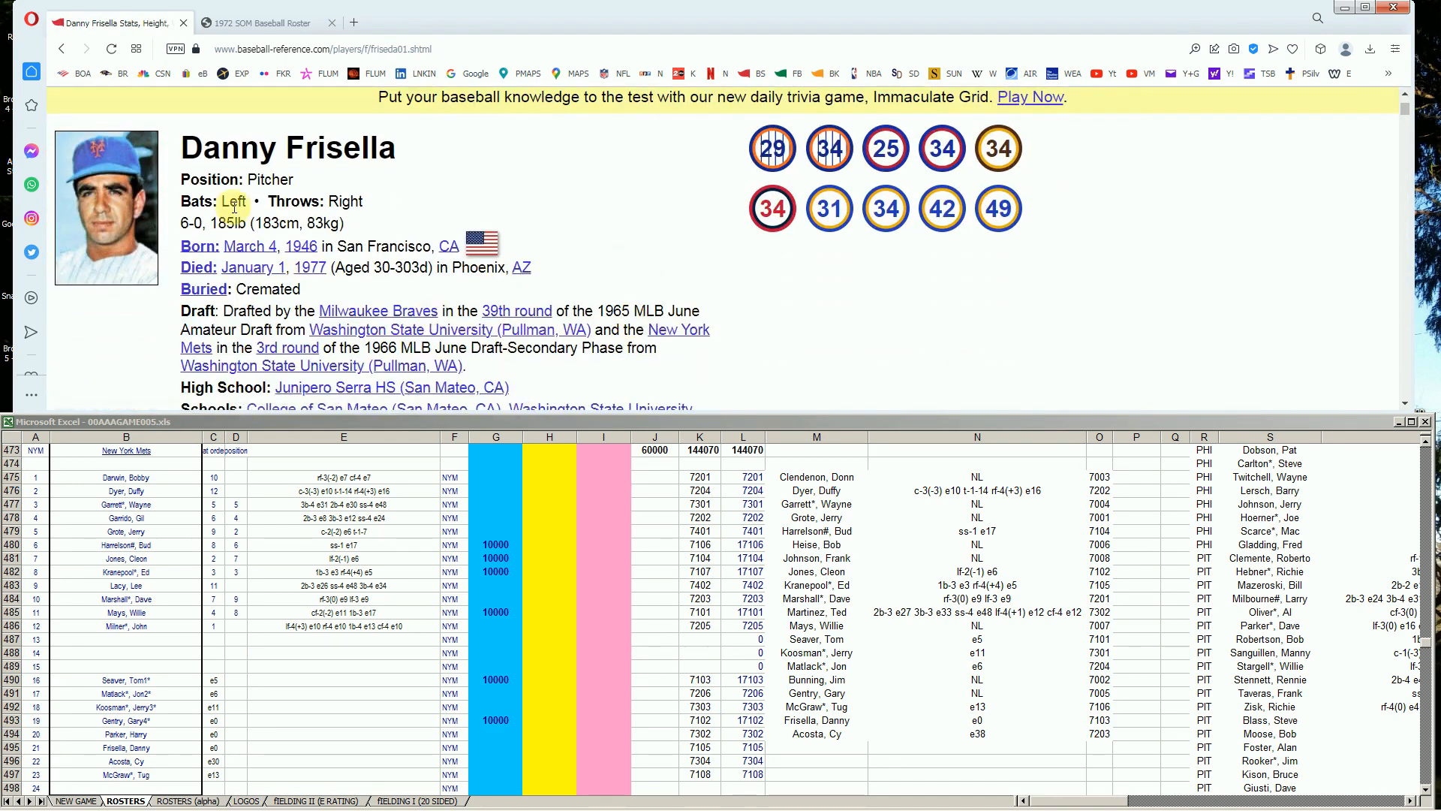
pyautogui.scroll(-6, 1085, 238)
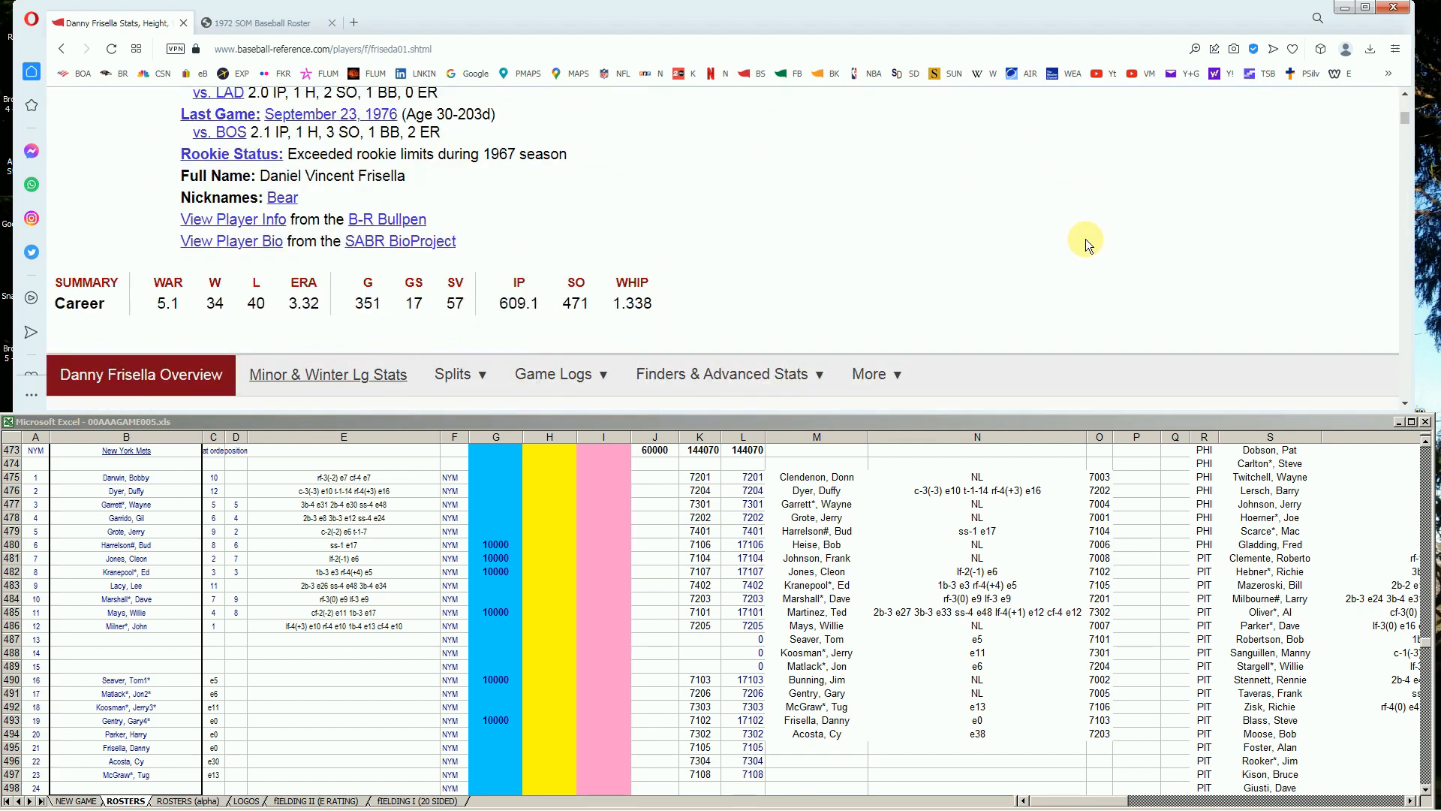
pyautogui.scroll(-4, 1085, 238)
pyautogui.scroll(-3, 1085, 239)
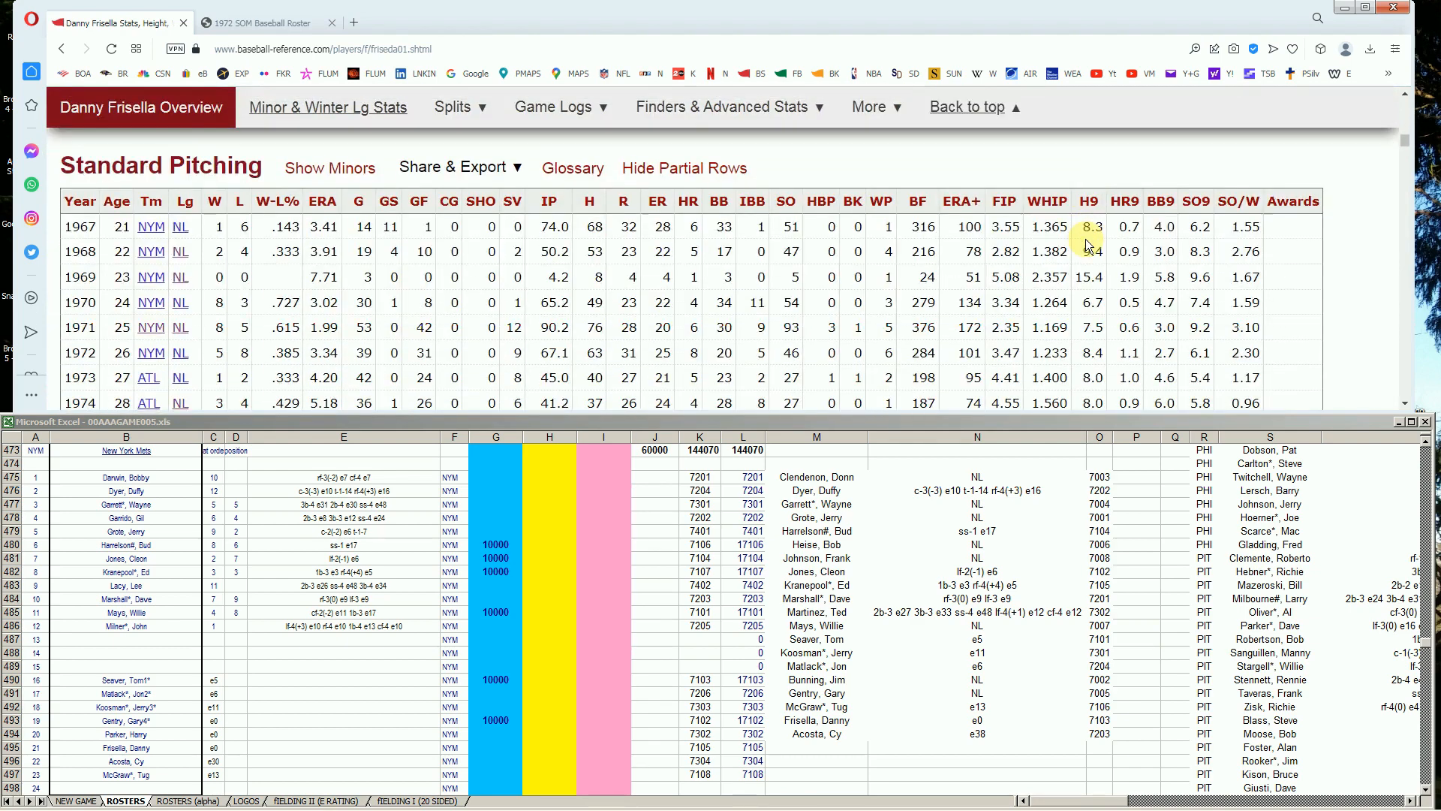
pyautogui.scroll(-2, 1087, 244)
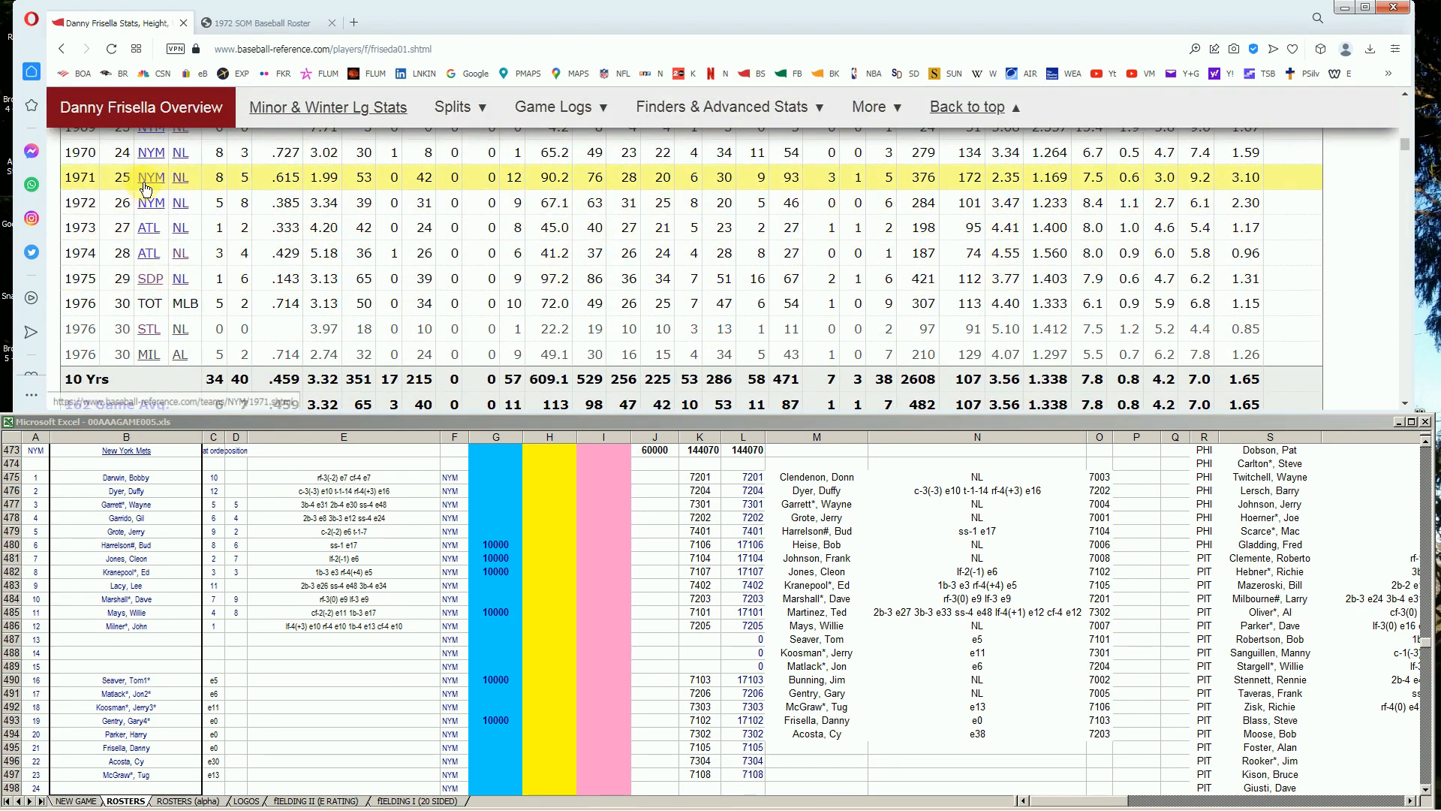
pyautogui.moveTo(331, 183)
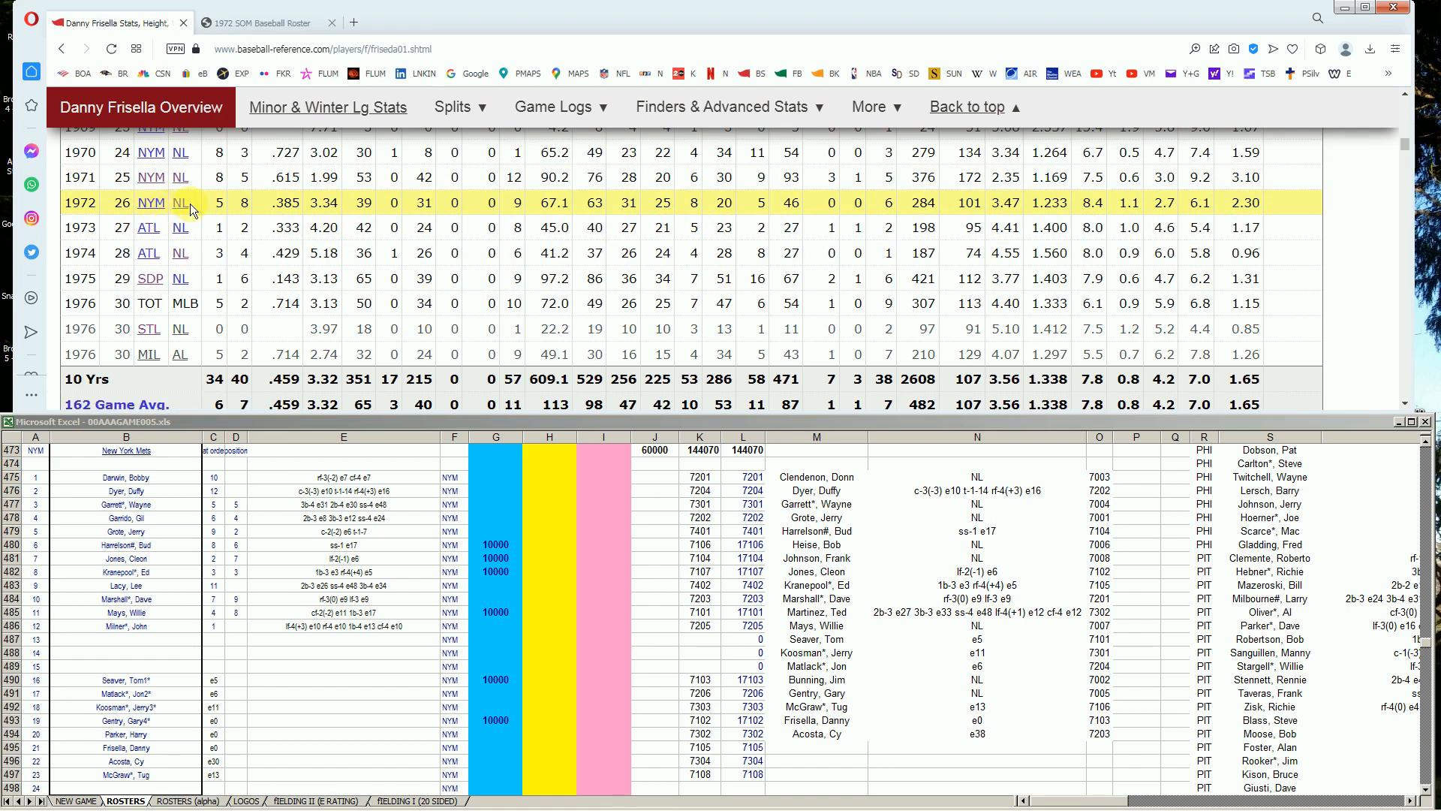
# Enter 10000 in the blue column G for Danny Frisella in the New York Mets roster in Excel.
pyautogui.click(484, 740)
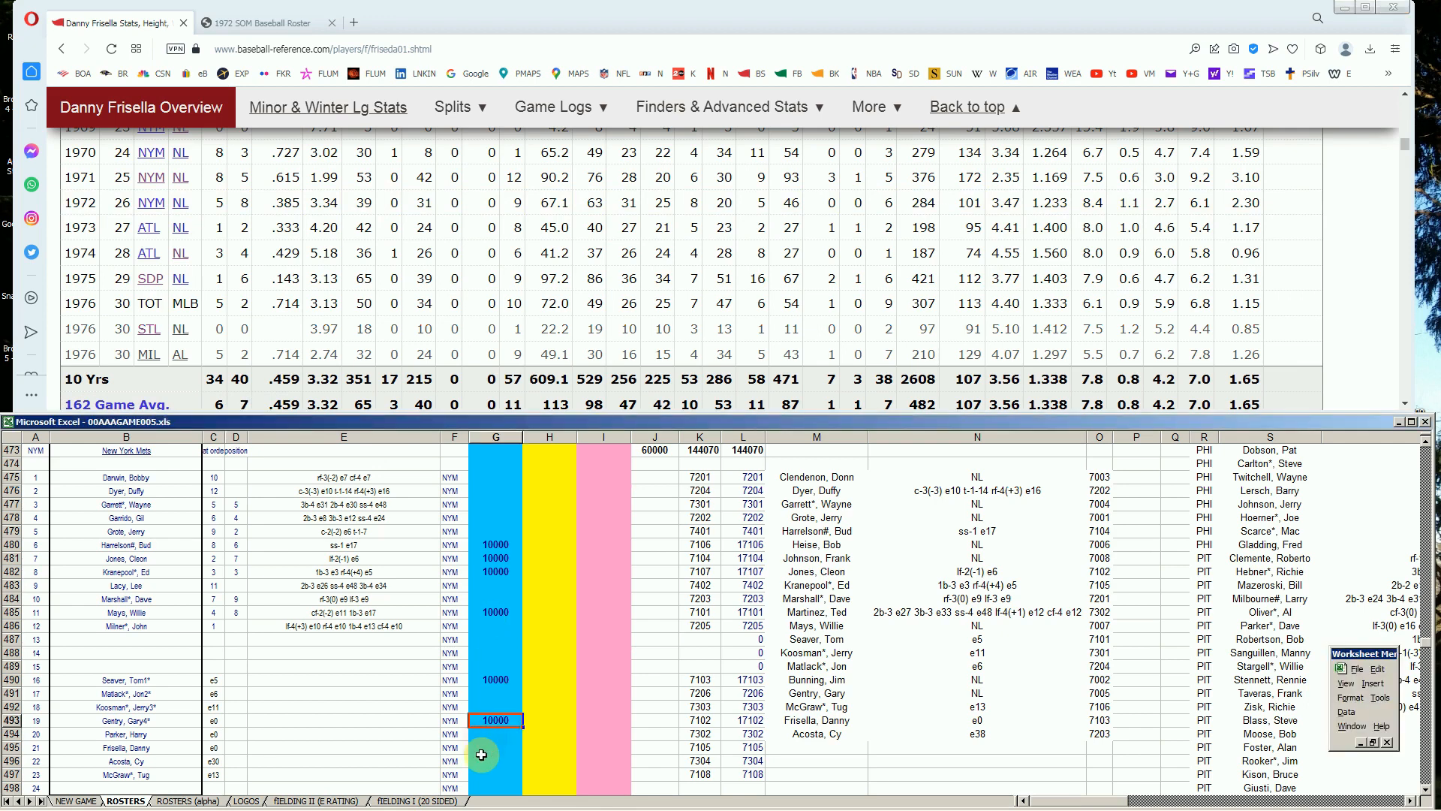
pyautogui.click(481, 747)
pyautogui.write('10000')
pyautogui.click(480, 747)
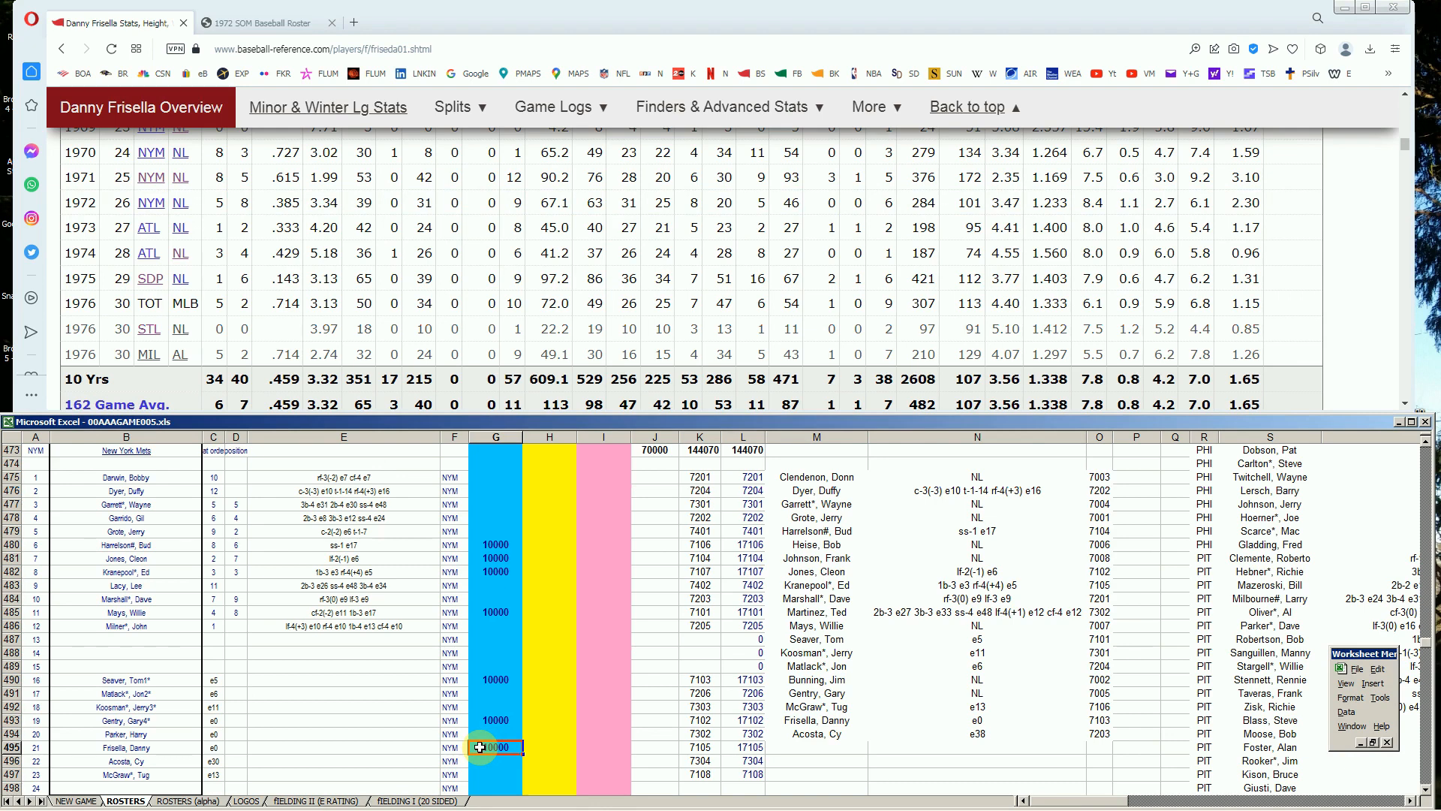
# Search Baseball Reference in the browser for "tug", open Tug McGraw's page and review his standard pitching rows around 1972.
pyautogui.moveTo(1404, 144); pyautogui.dragTo(1408, 104)
pyautogui.click(1125, 150)
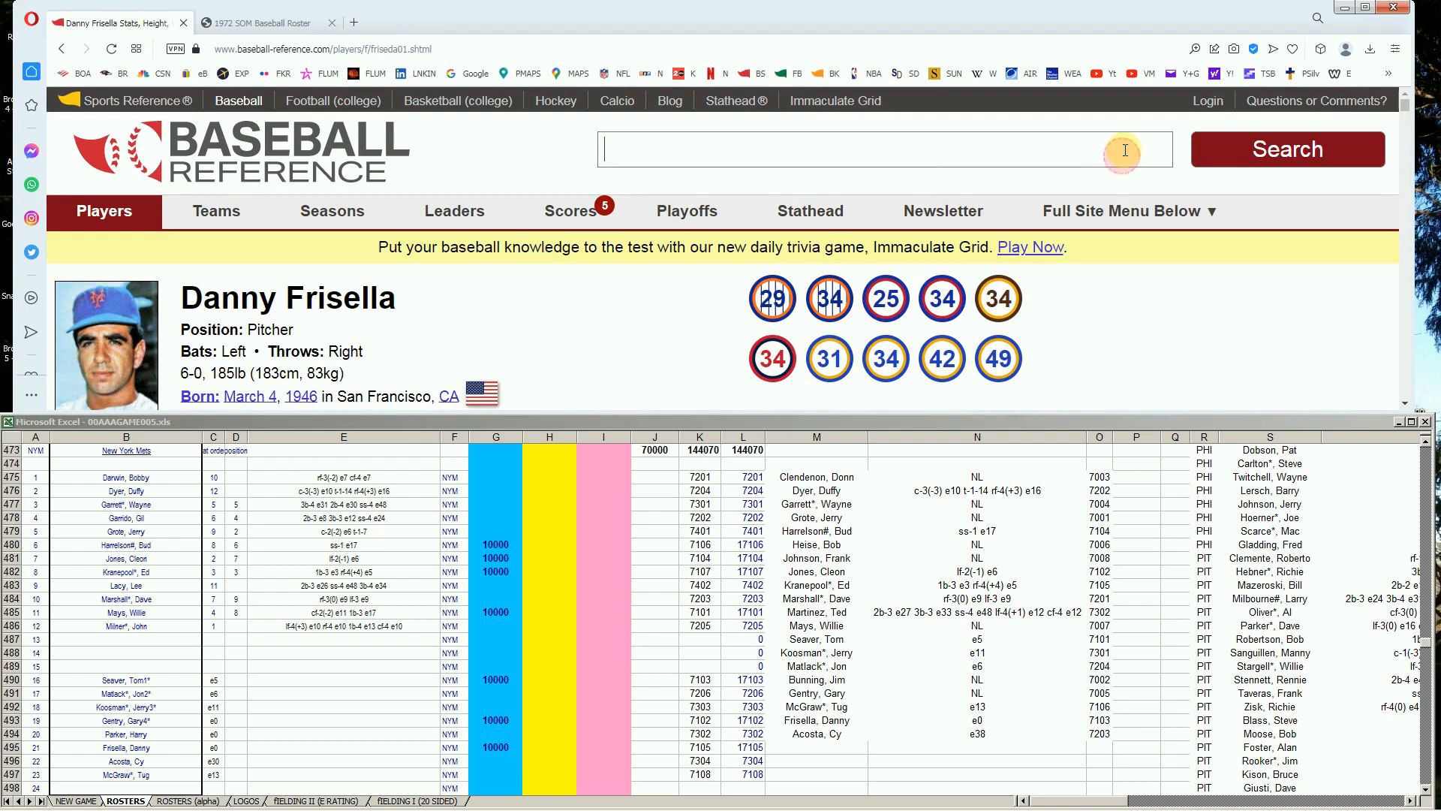
pyautogui.write('tug')
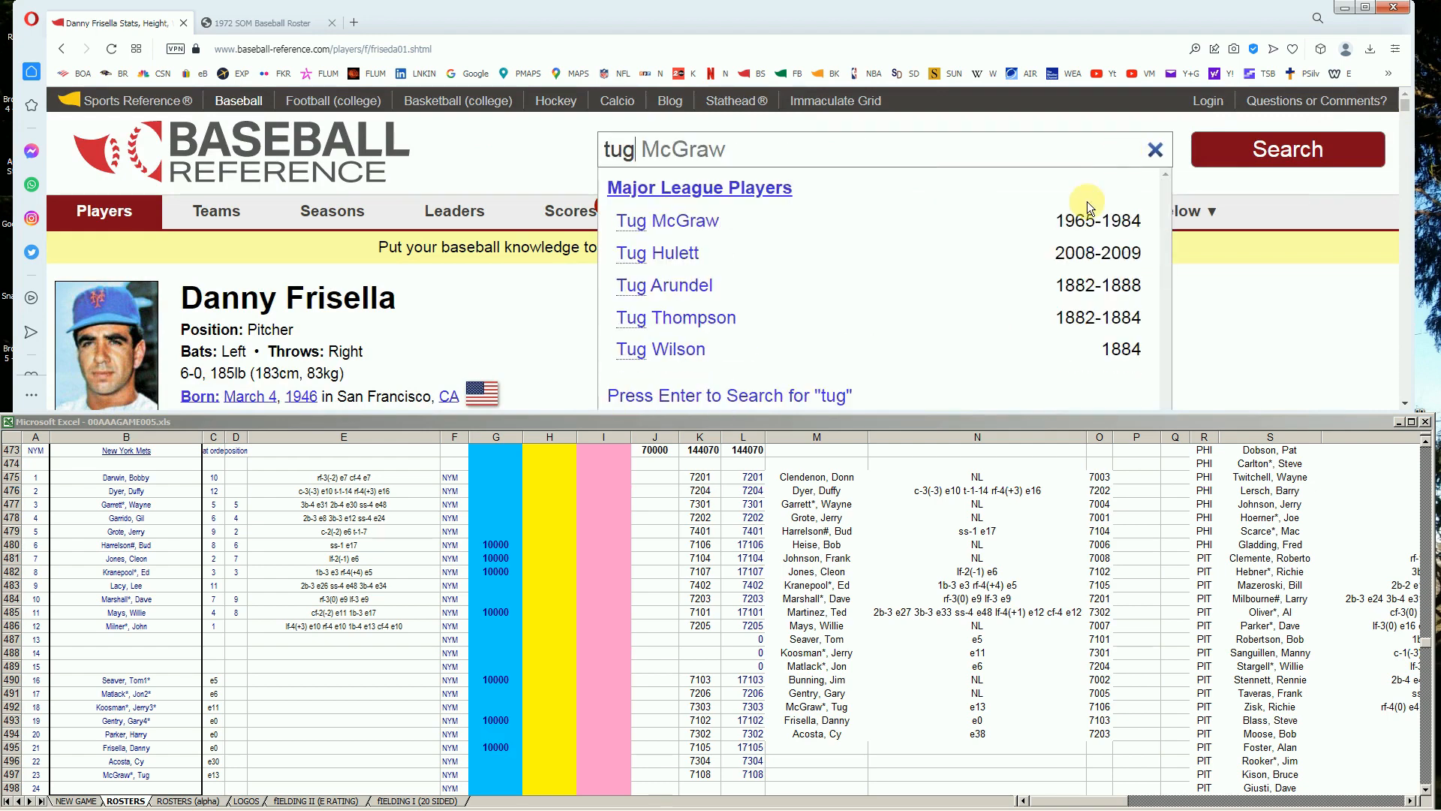
pyautogui.click(719, 220)
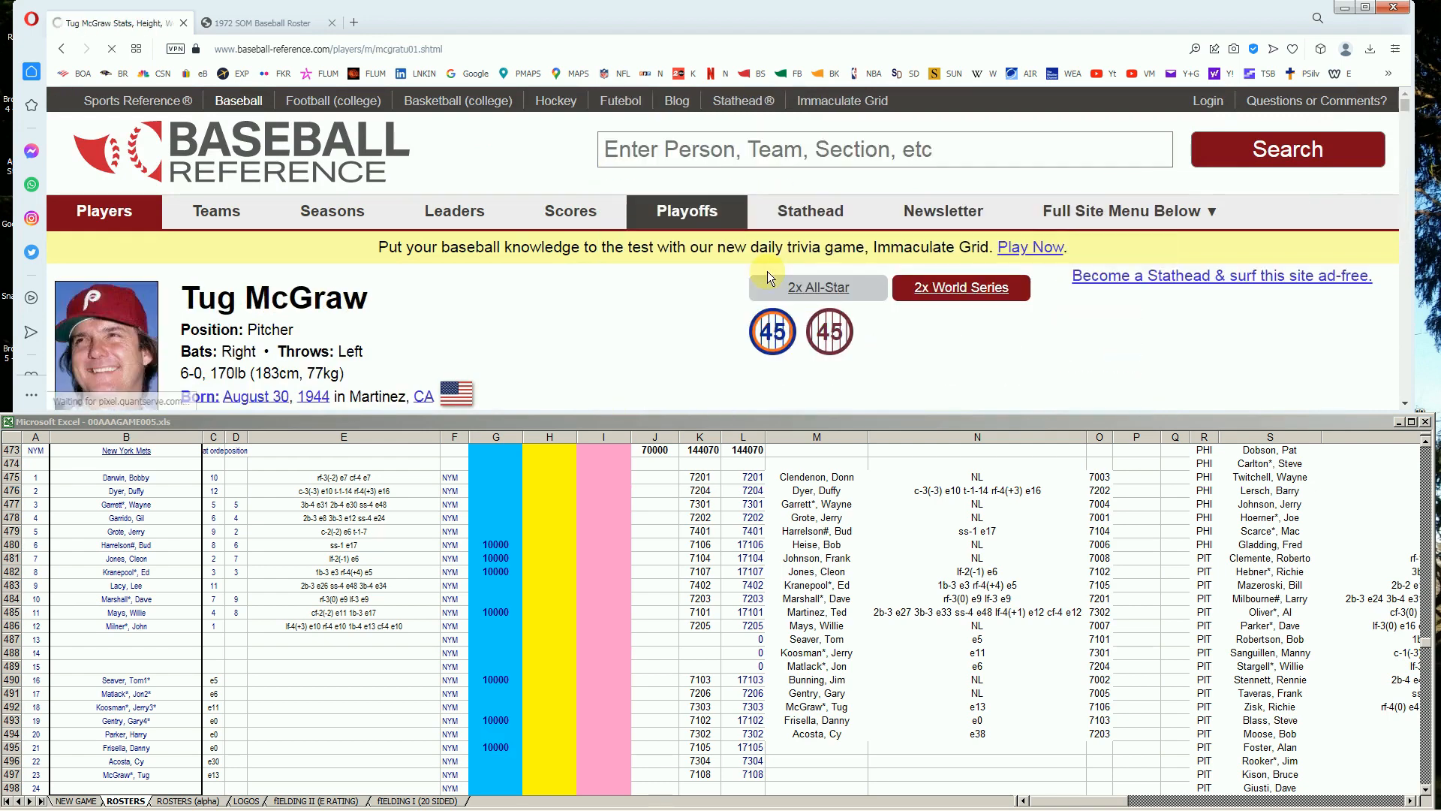
pyautogui.scroll(-5, 1056, 295)
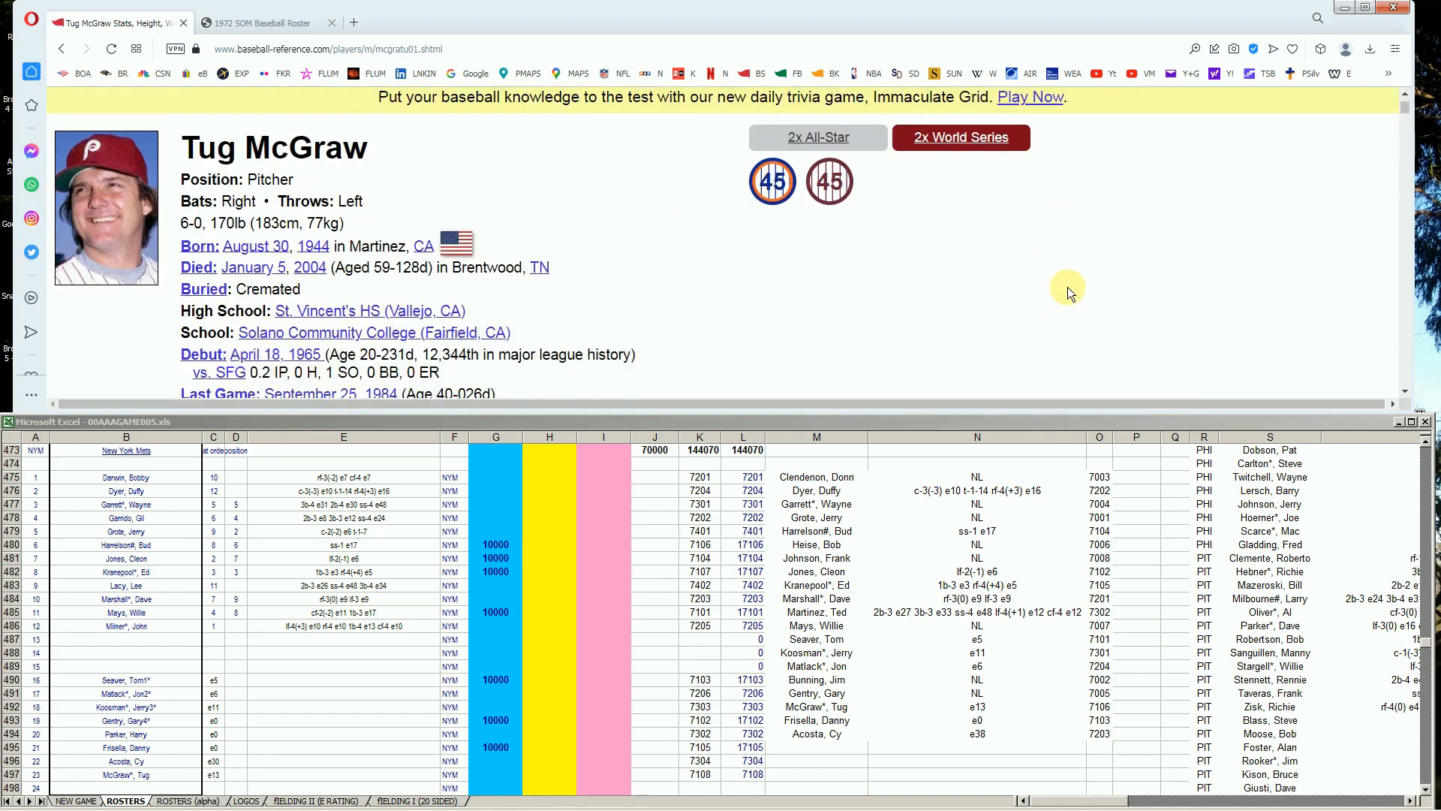
pyautogui.scroll(-8, 1112, 264)
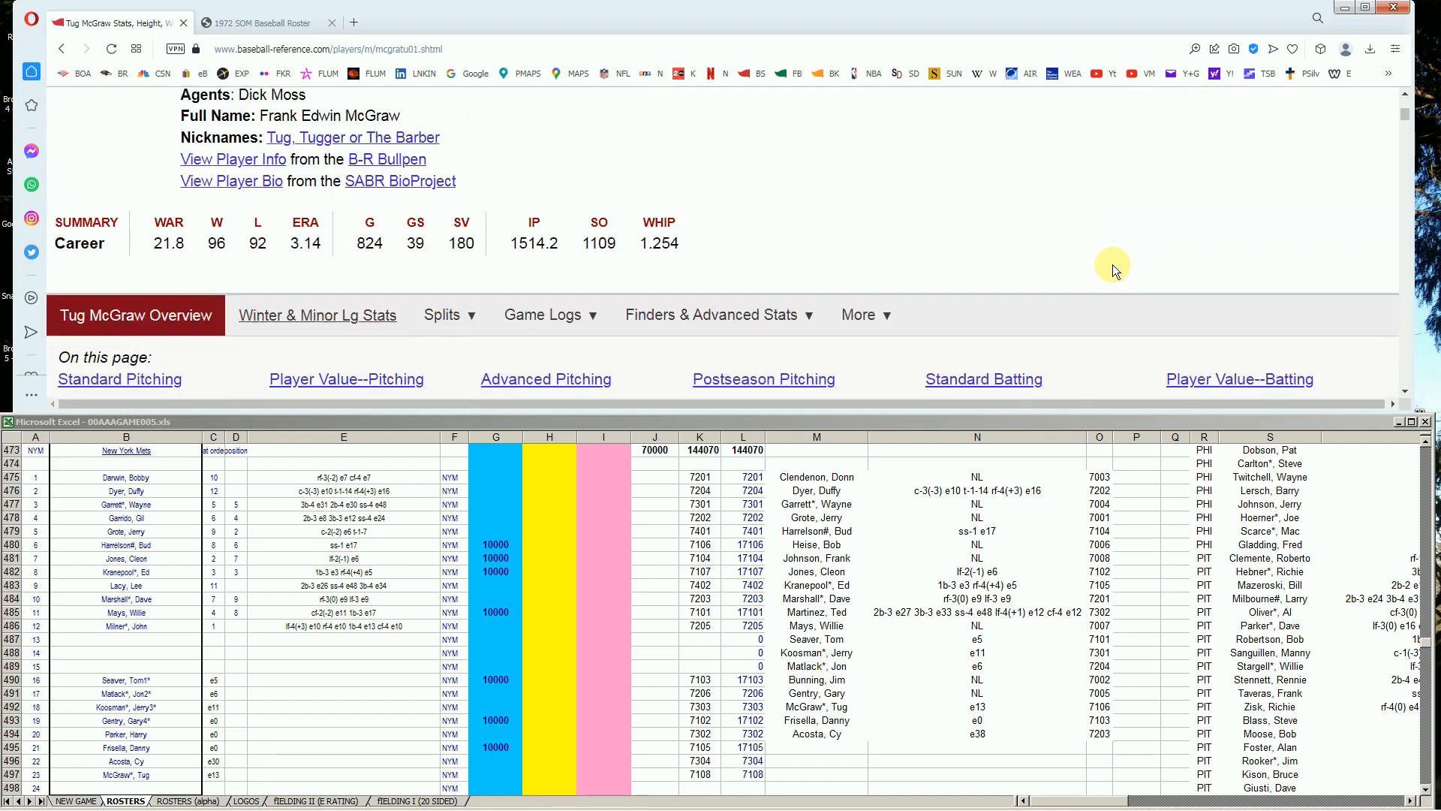
pyautogui.scroll(-5, 1113, 264)
pyautogui.scroll(-2, 1113, 263)
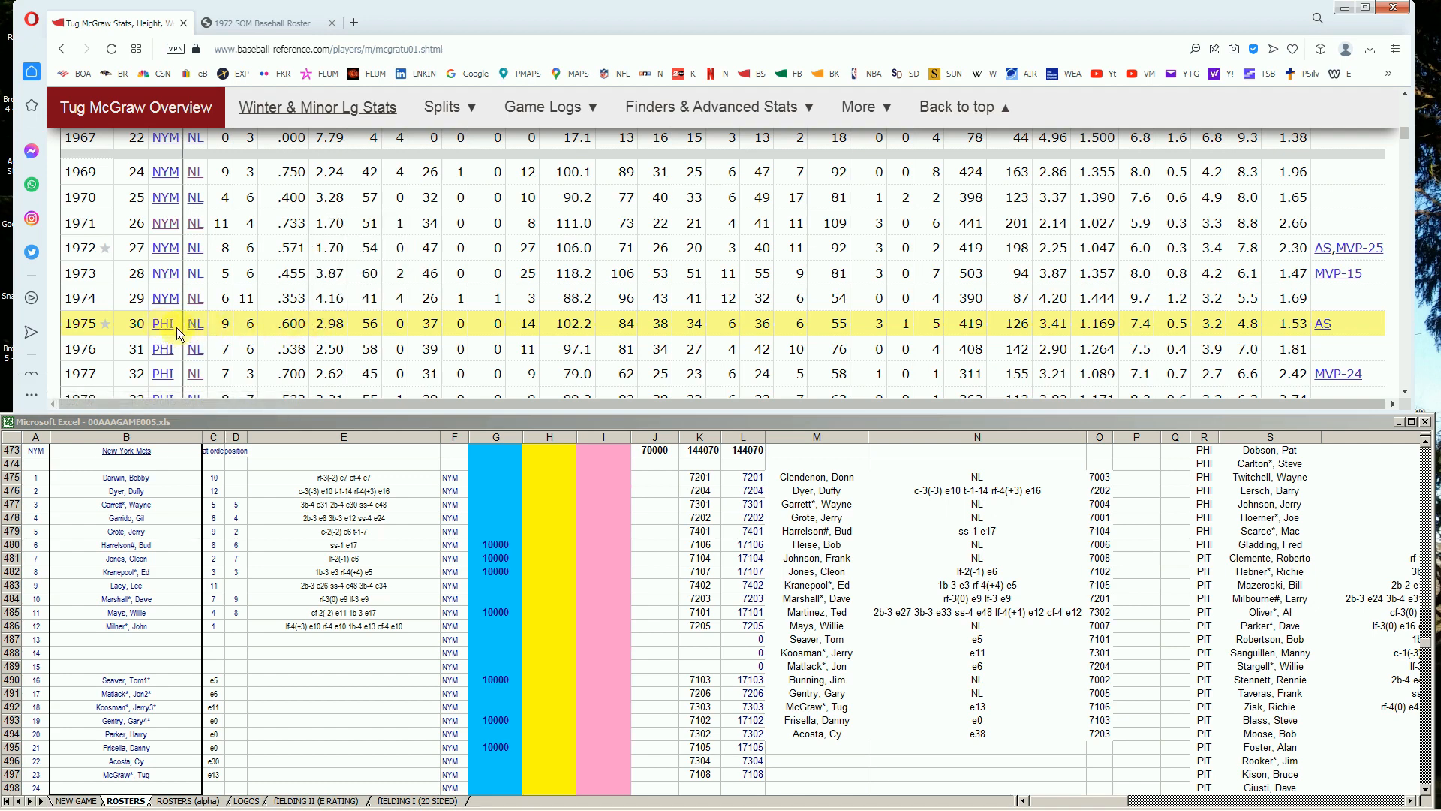
# Enter 10000 in the blue column G for Tug McGraw in the New York Mets roster in Excel.
pyautogui.click(495, 660)
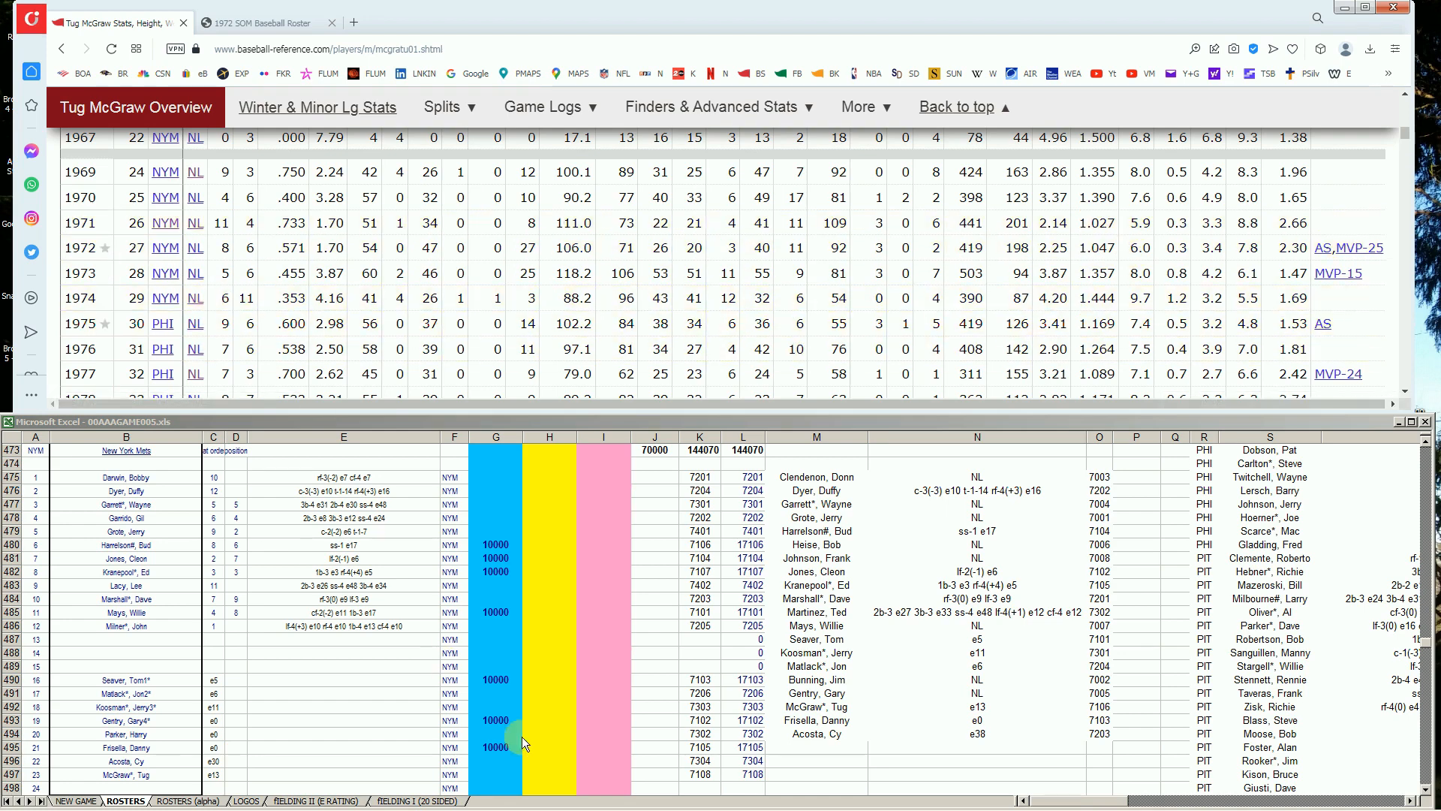
pyautogui.click(489, 754)
pyautogui.press('Down')
pyautogui.press('Down')
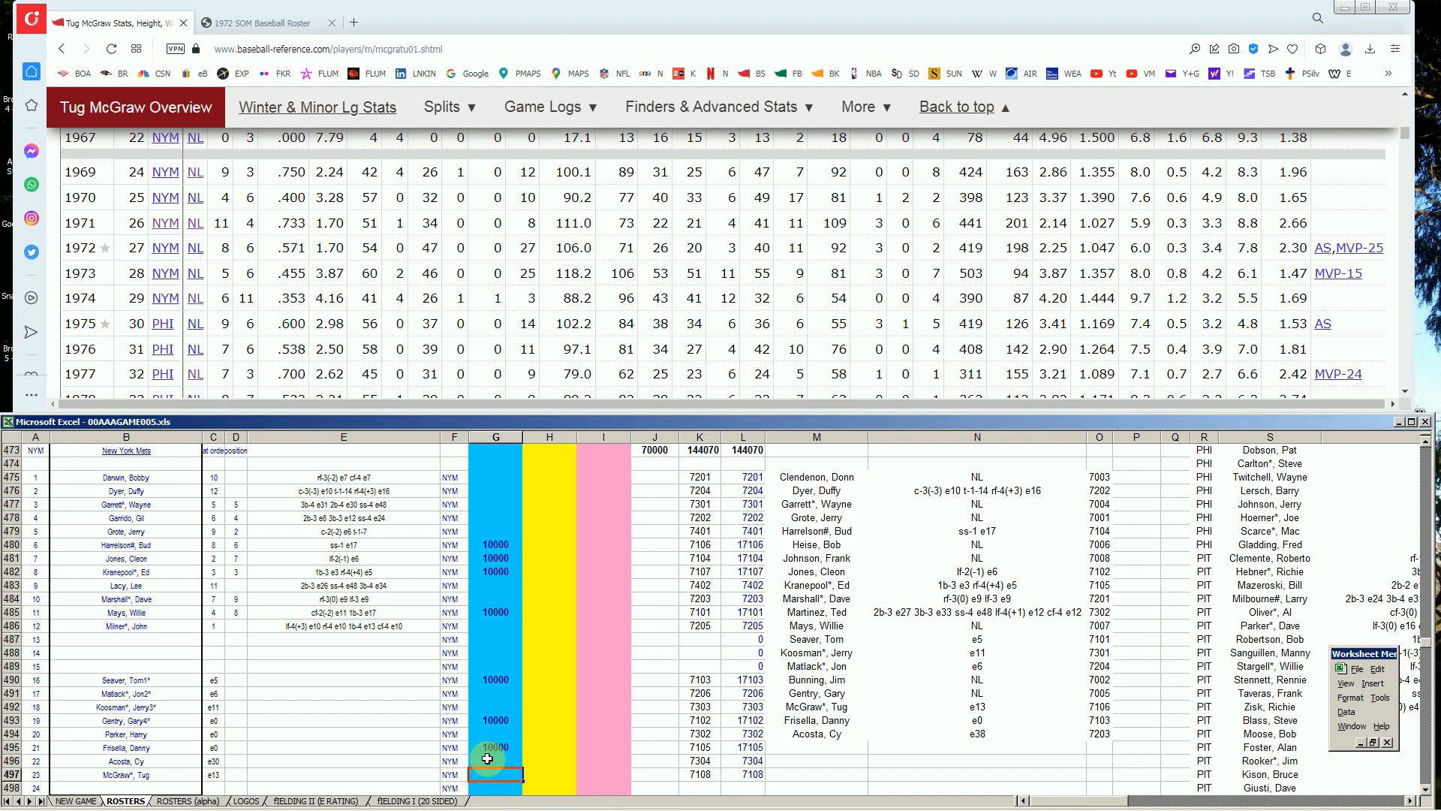
pyautogui.write('10000')
pyautogui.press('Return')
# Enter "trade" in the yellow column H for Danny Frisella and Gary Gentry in the Mets roster.
pyautogui.press('Up')
pyautogui.press('Up')
pyautogui.press('Right')
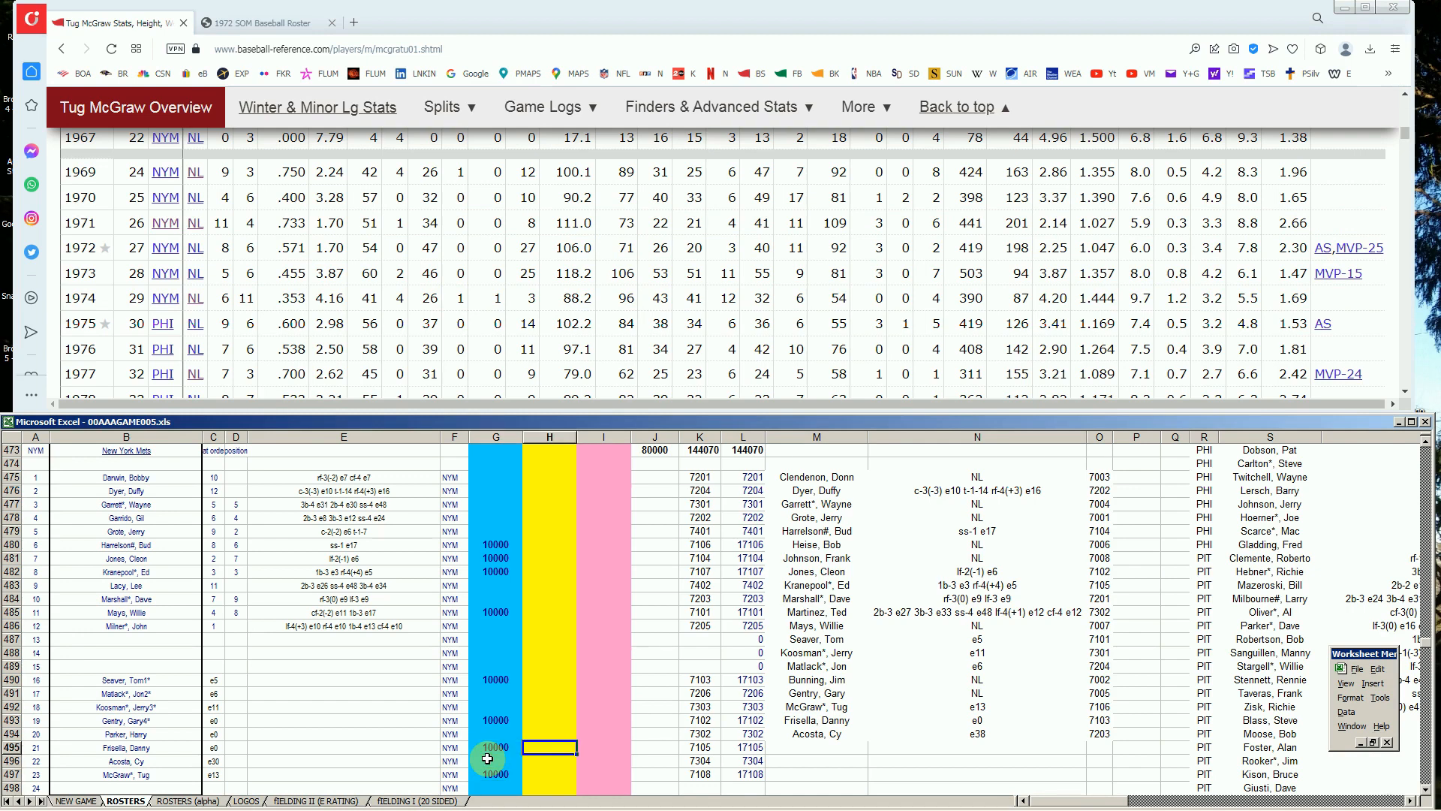
pyautogui.write('trade')
pyautogui.press('Up')
pyautogui.press('Up')
pyautogui.write('trade')
pyautogui.press('Up')
# Enter "trade" in the yellow column H for Cleon Jones among the Mets hitters.
pyautogui.press('Up')
pyautogui.press('Up')
pyautogui.press('Up')
pyautogui.press('Down')
pyautogui.press('Left')
pyautogui.press('Up')
pyautogui.press('Up')
pyautogui.press('Up')
pyautogui.press('Up')
pyautogui.press('Up')
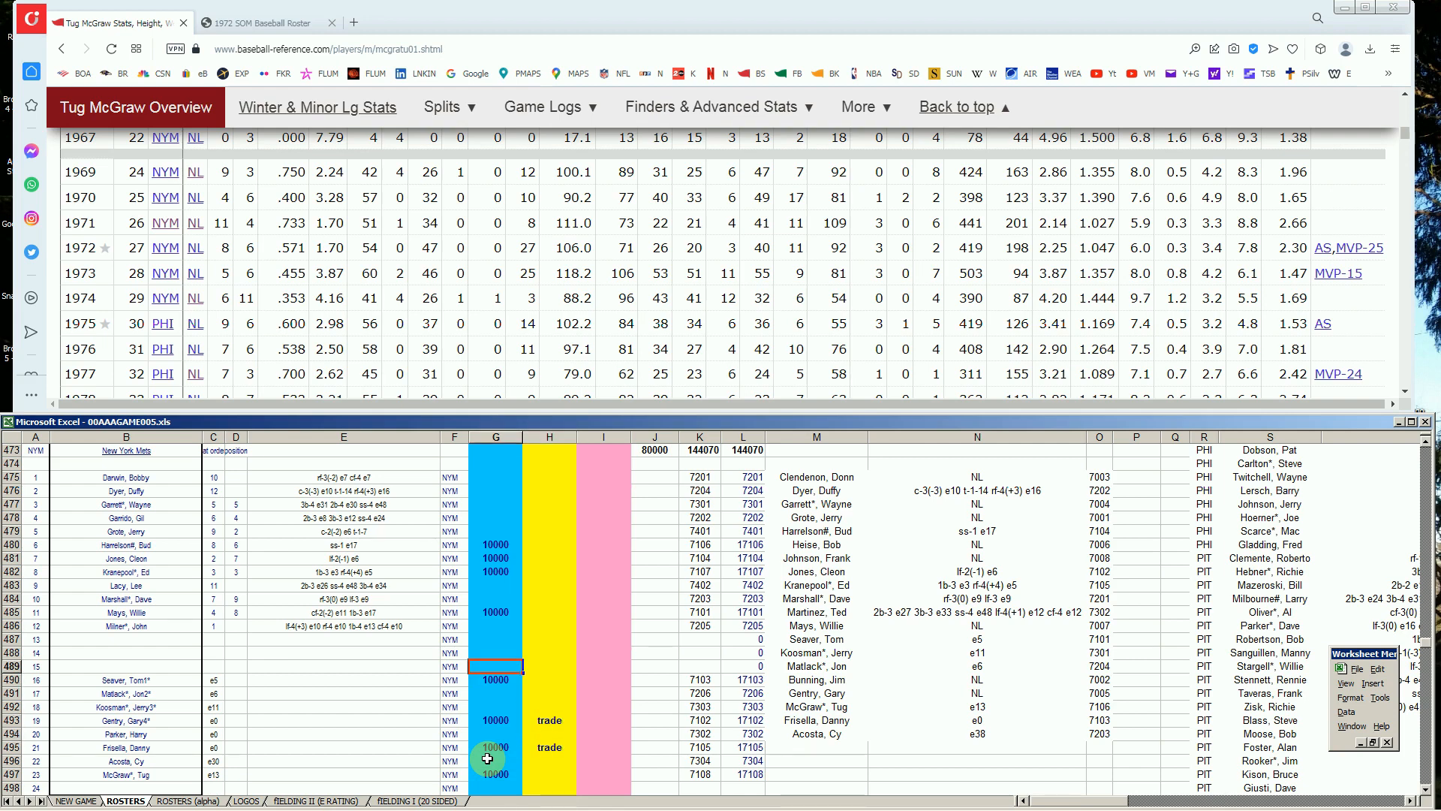
pyautogui.press('Up')
pyautogui.press('Up')
pyautogui.press('Up')
pyautogui.press('Up')
pyautogui.press('Down')
pyautogui.press('Right')
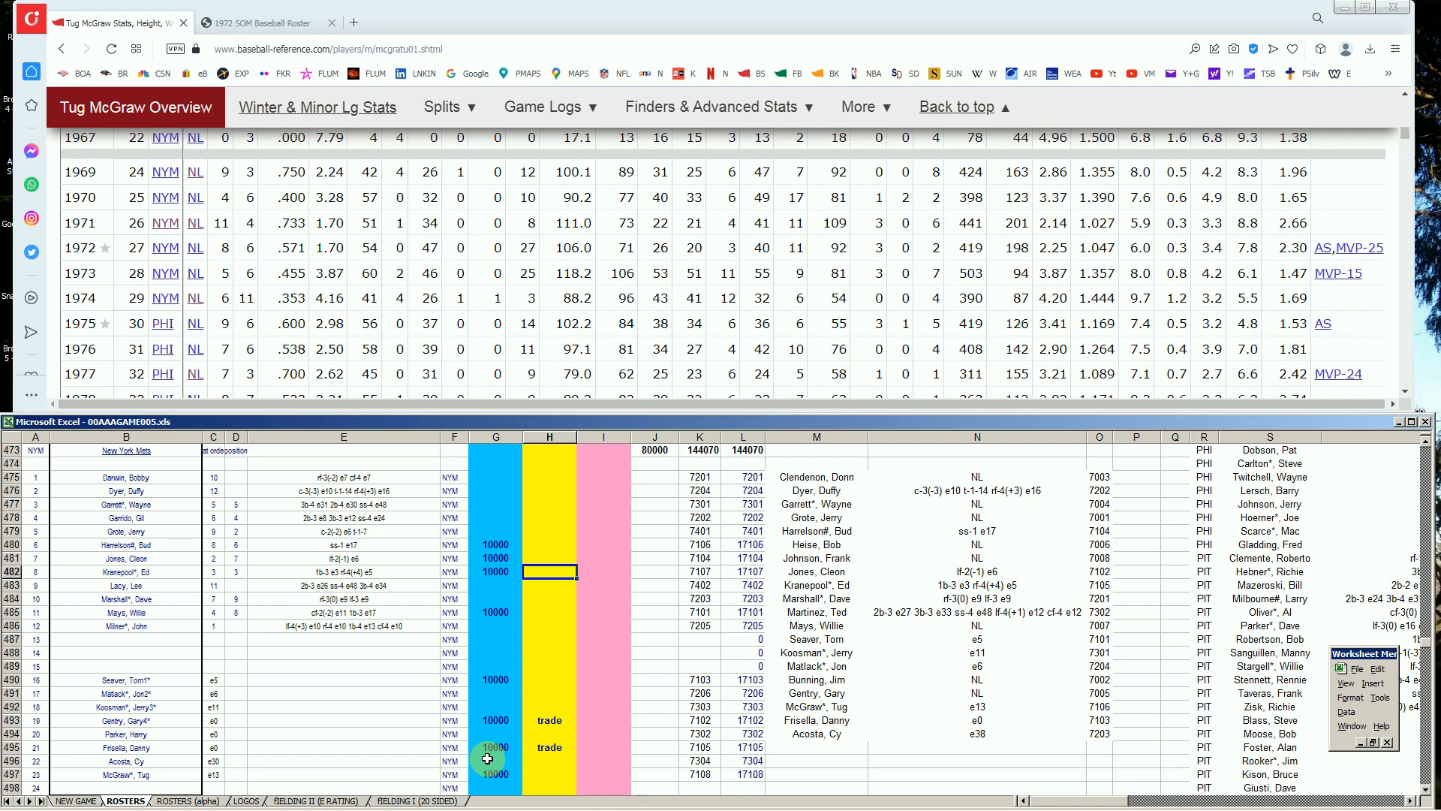
pyautogui.press('Left')
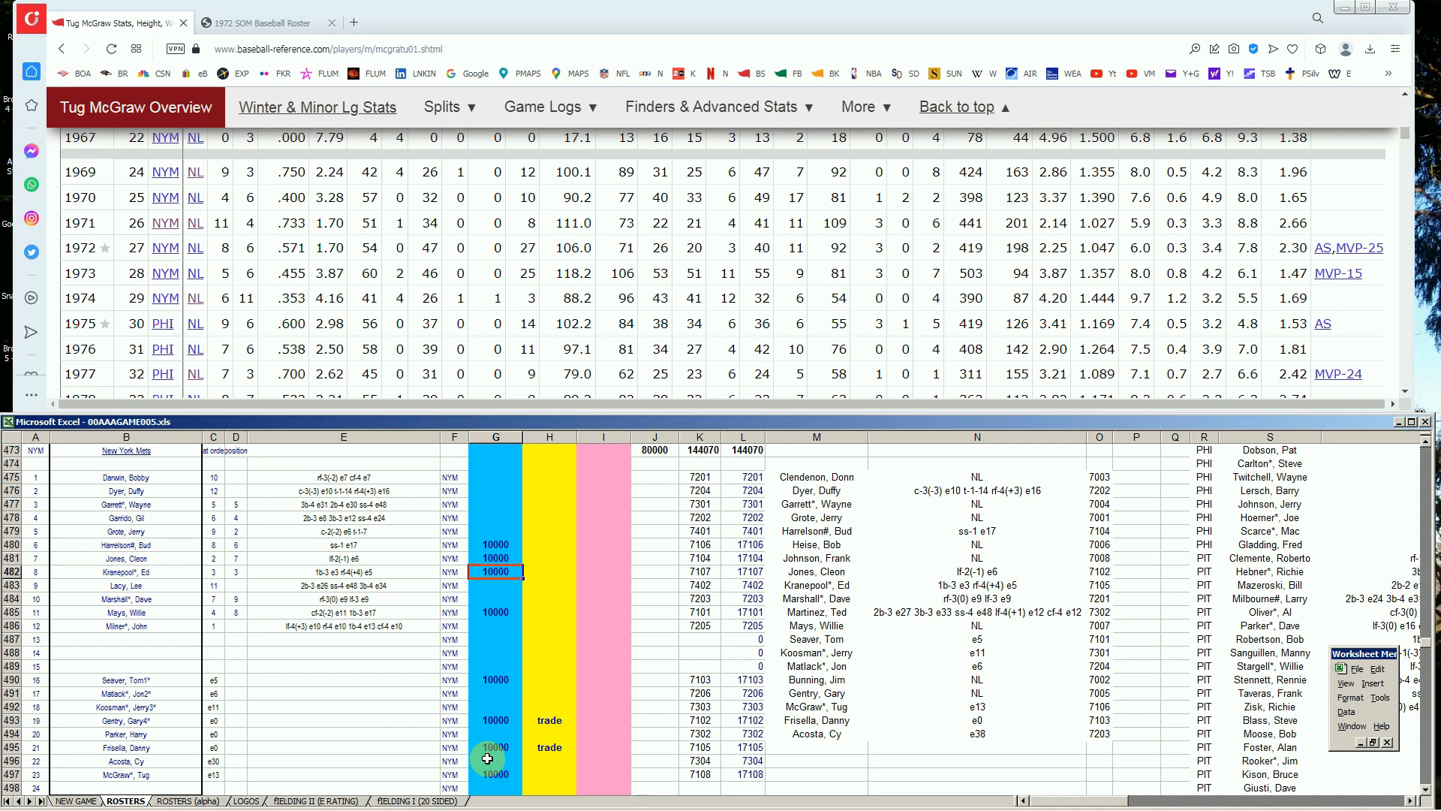
pyautogui.press('Up')
pyautogui.press('Up')
pyautogui.press('Right')
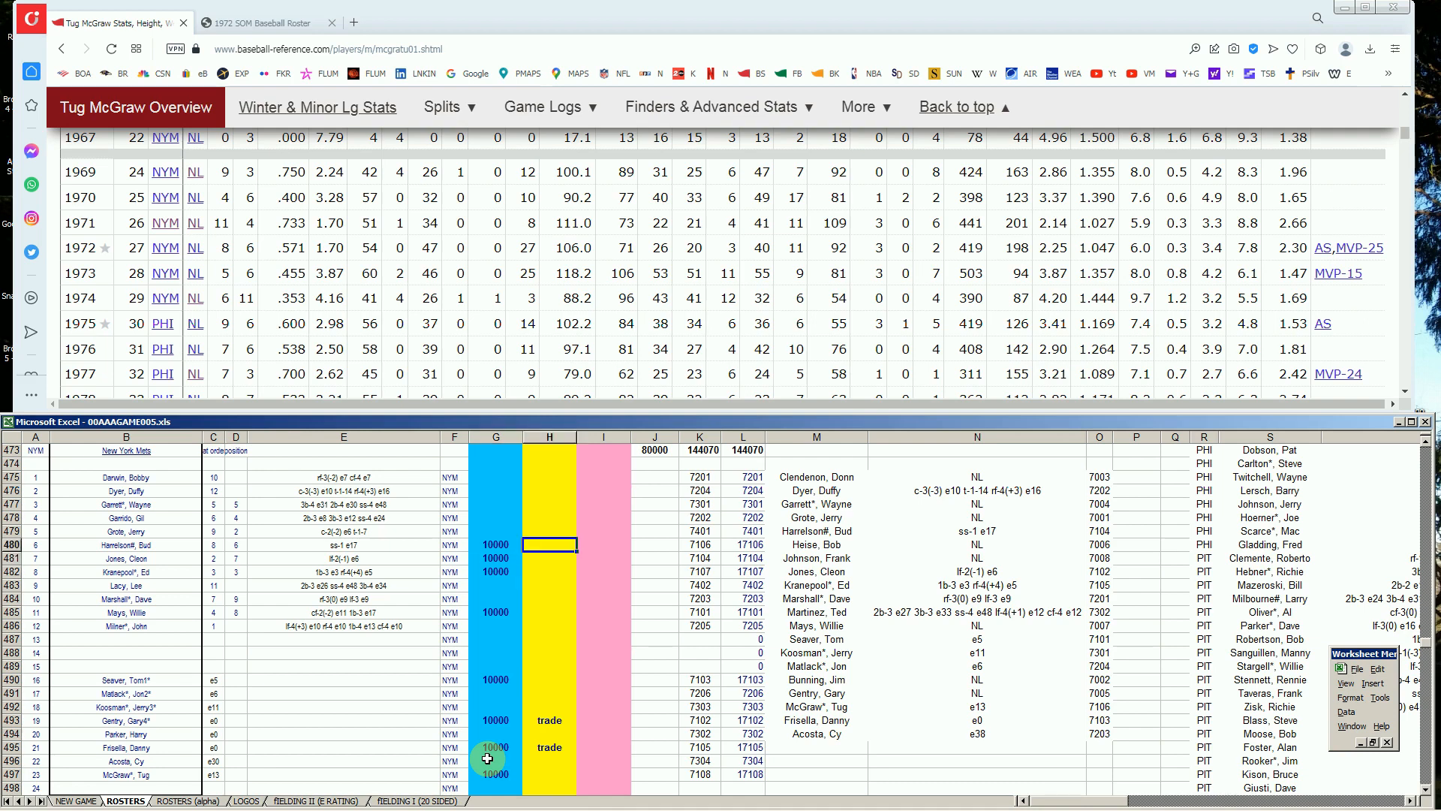
pyautogui.press('Down')
pyautogui.write('tra')
pyautogui.press('Return')
# Enter "trade" in the yellow column H for Willie Mays in the Mets roster.
pyautogui.press('Down')
pyautogui.press('Down')
pyautogui.press('Down')
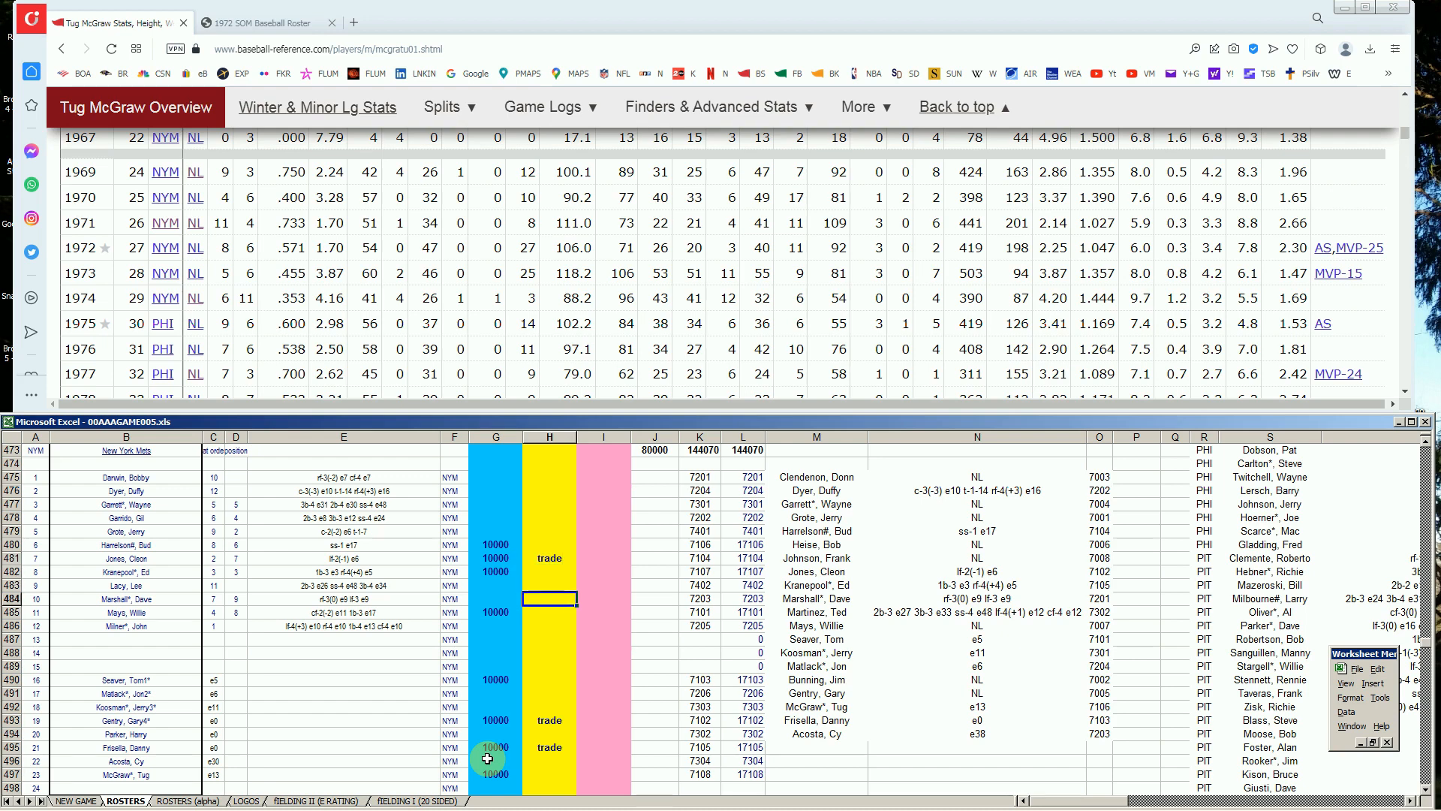
pyautogui.write('trade')
pyautogui.press('Up')
pyautogui.press('Down')
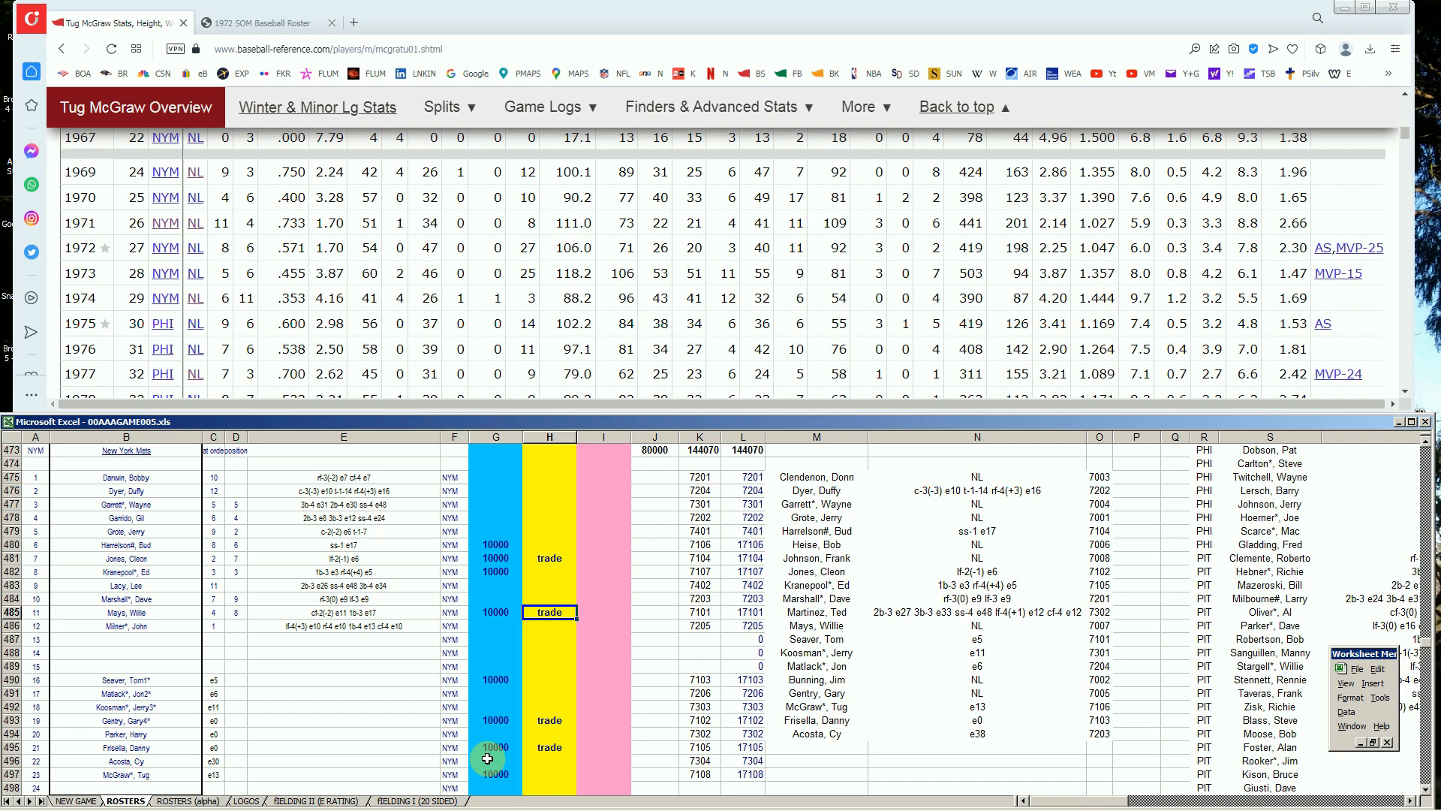
pyautogui.click(550, 519)
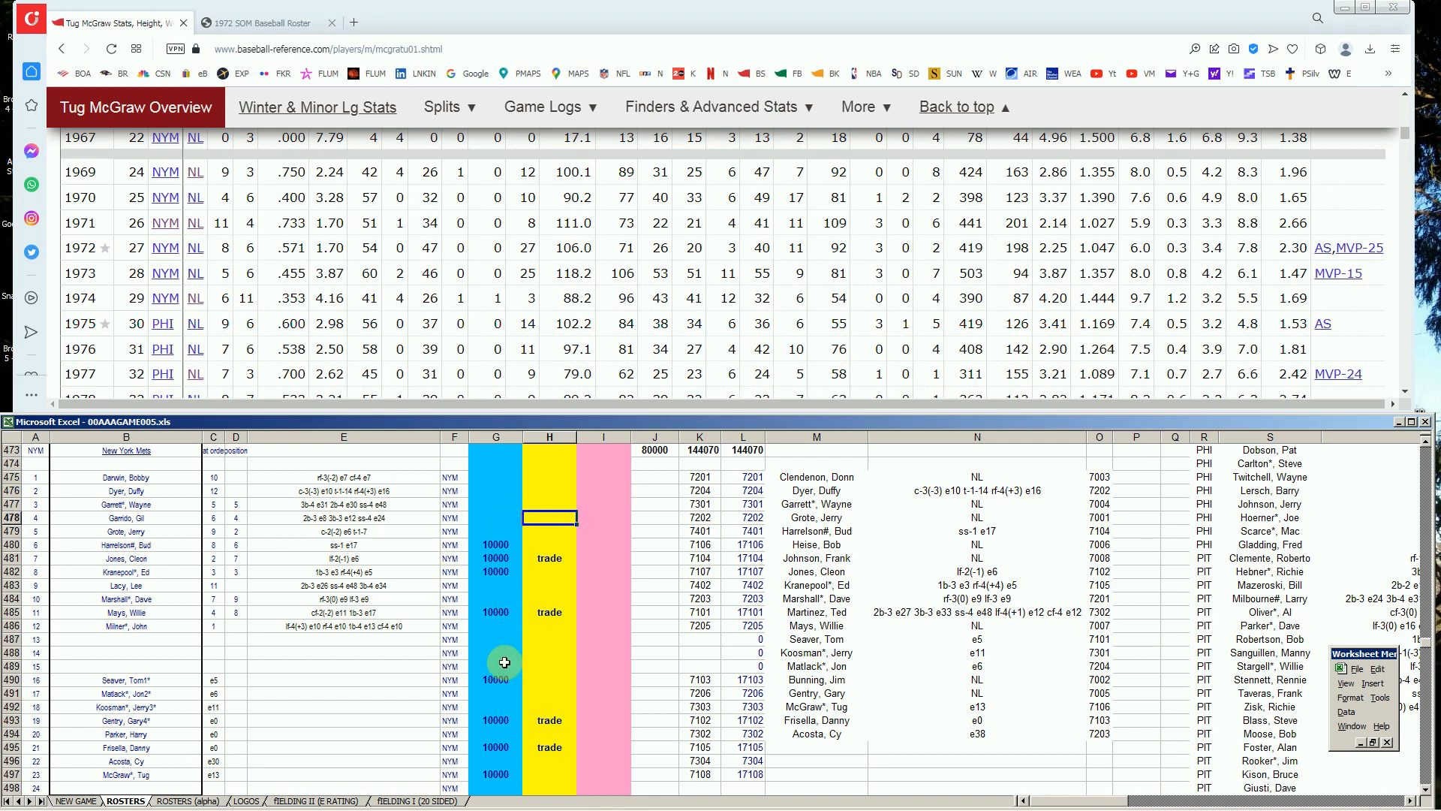
pyautogui.click(551, 586)
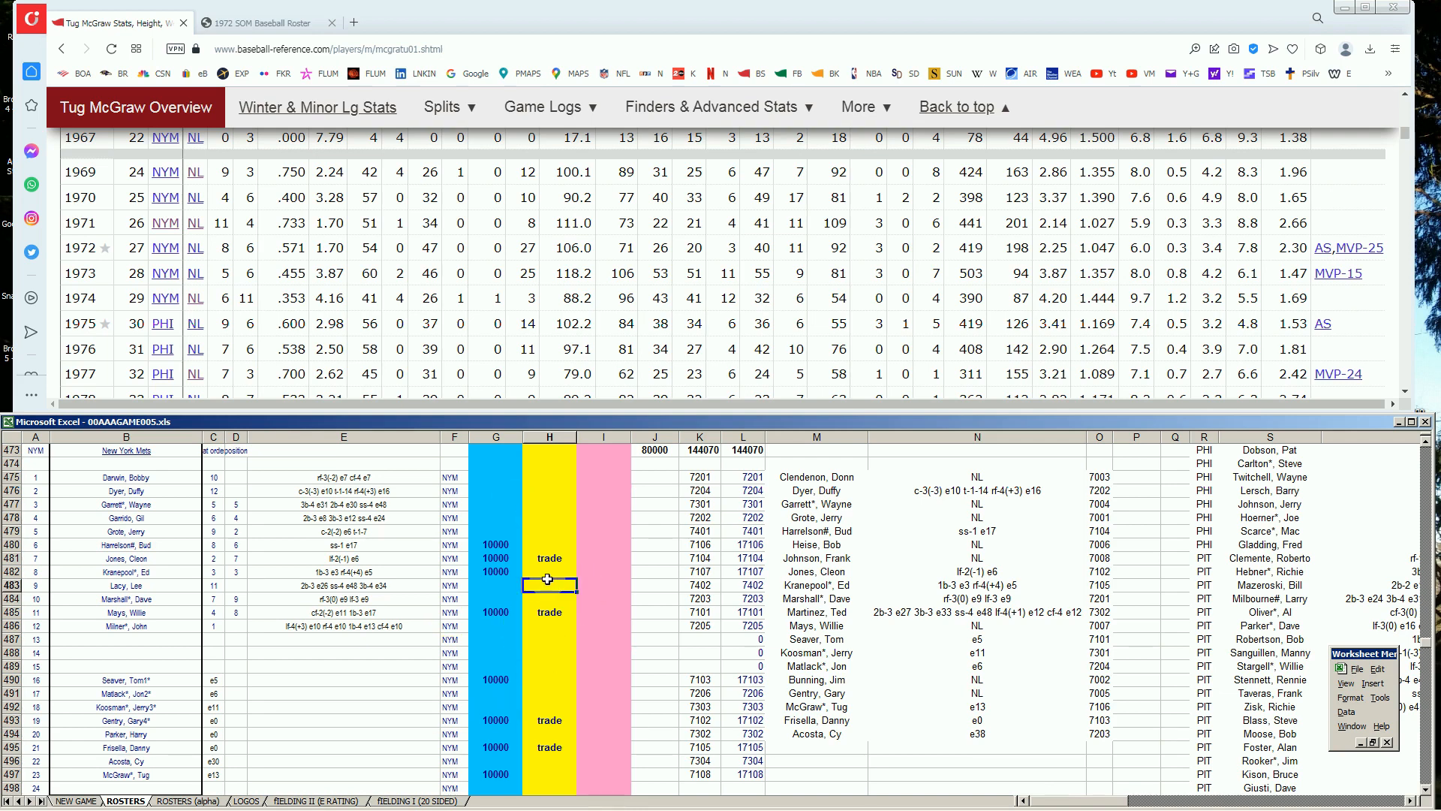
pyautogui.scroll(5, 547, 579)
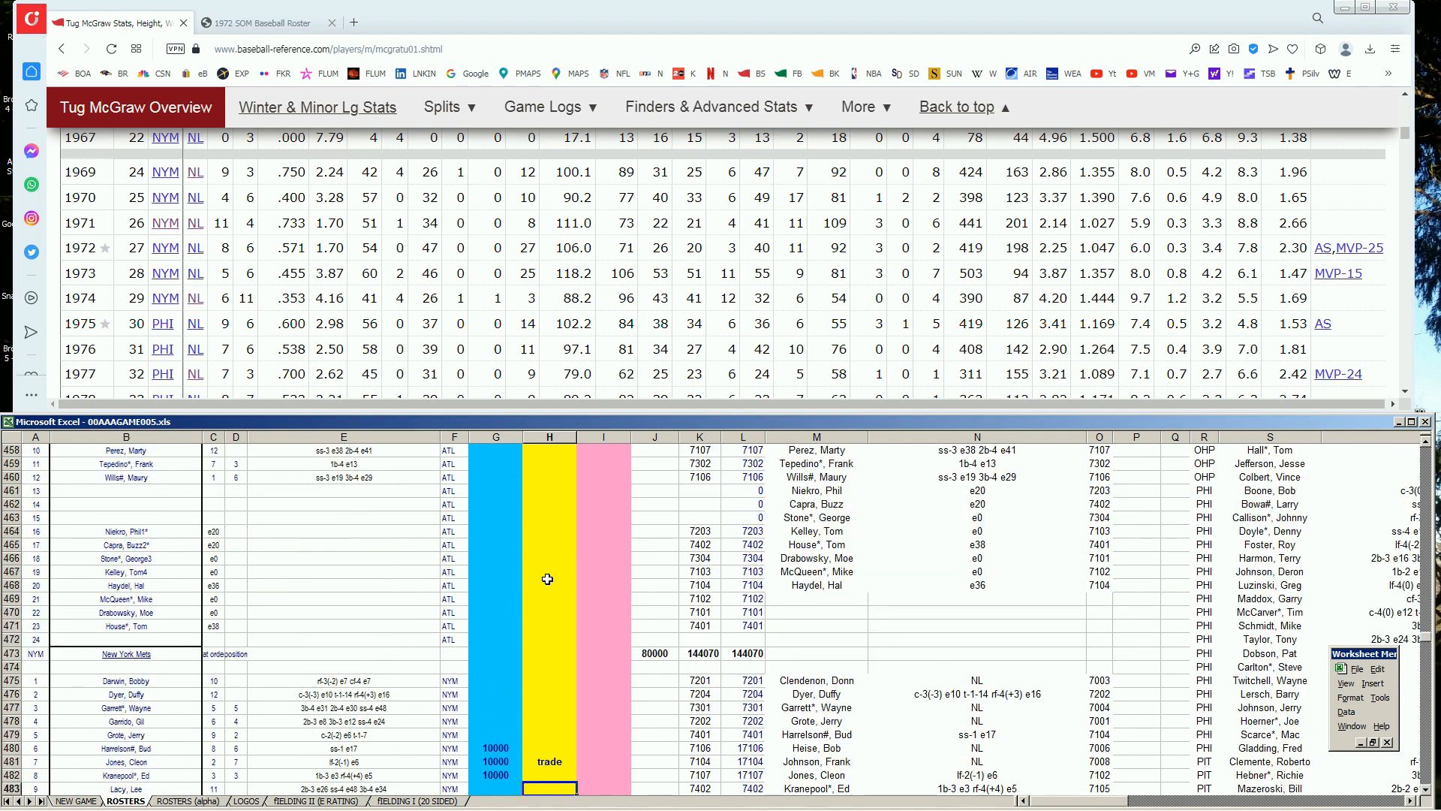
pyautogui.scroll(-5, 547, 579)
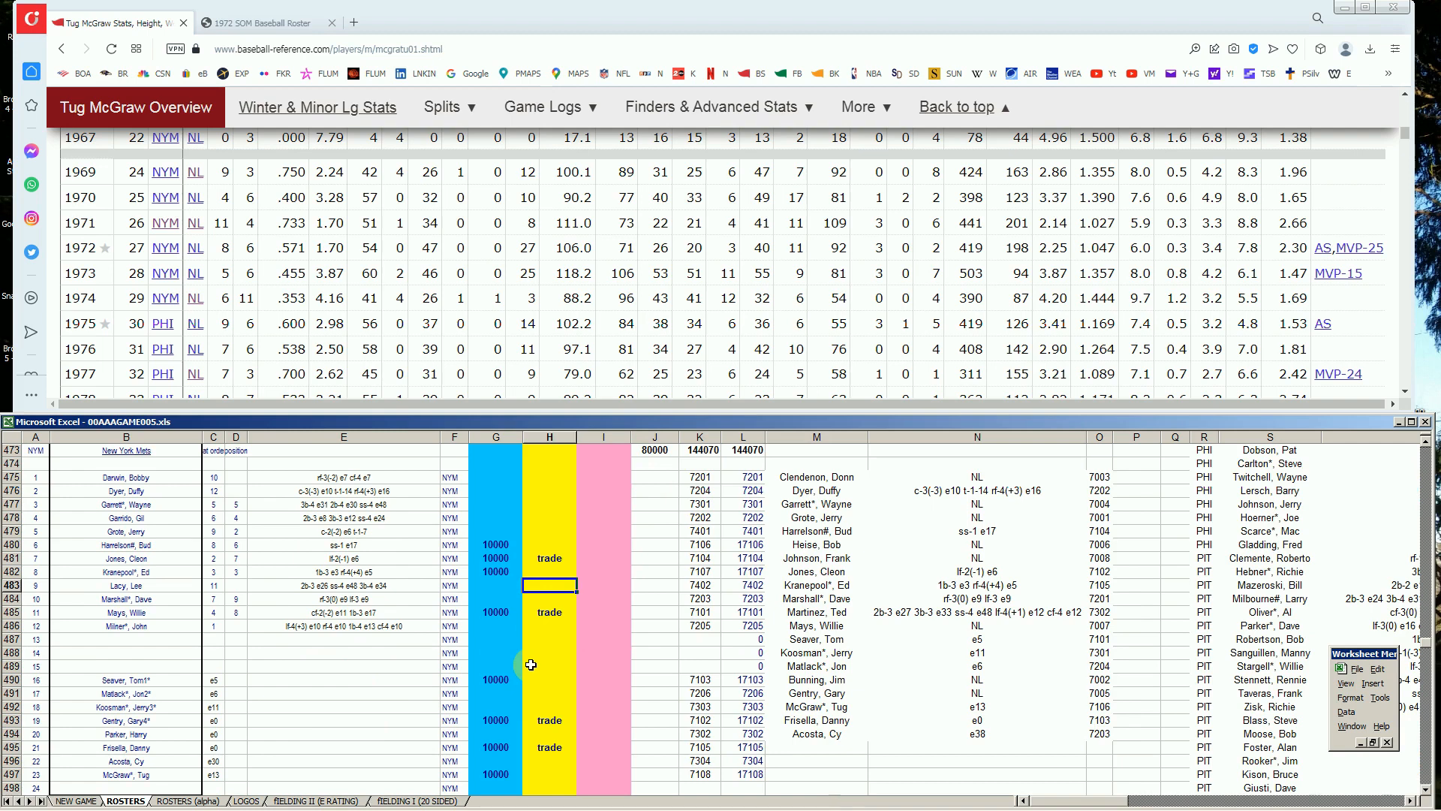
# Mark Bud Harrelson with "!" and Ed Kranepool with "?!" in column J of the Mets roster.
pyautogui.click(654, 545)
pyautogui.write('!')
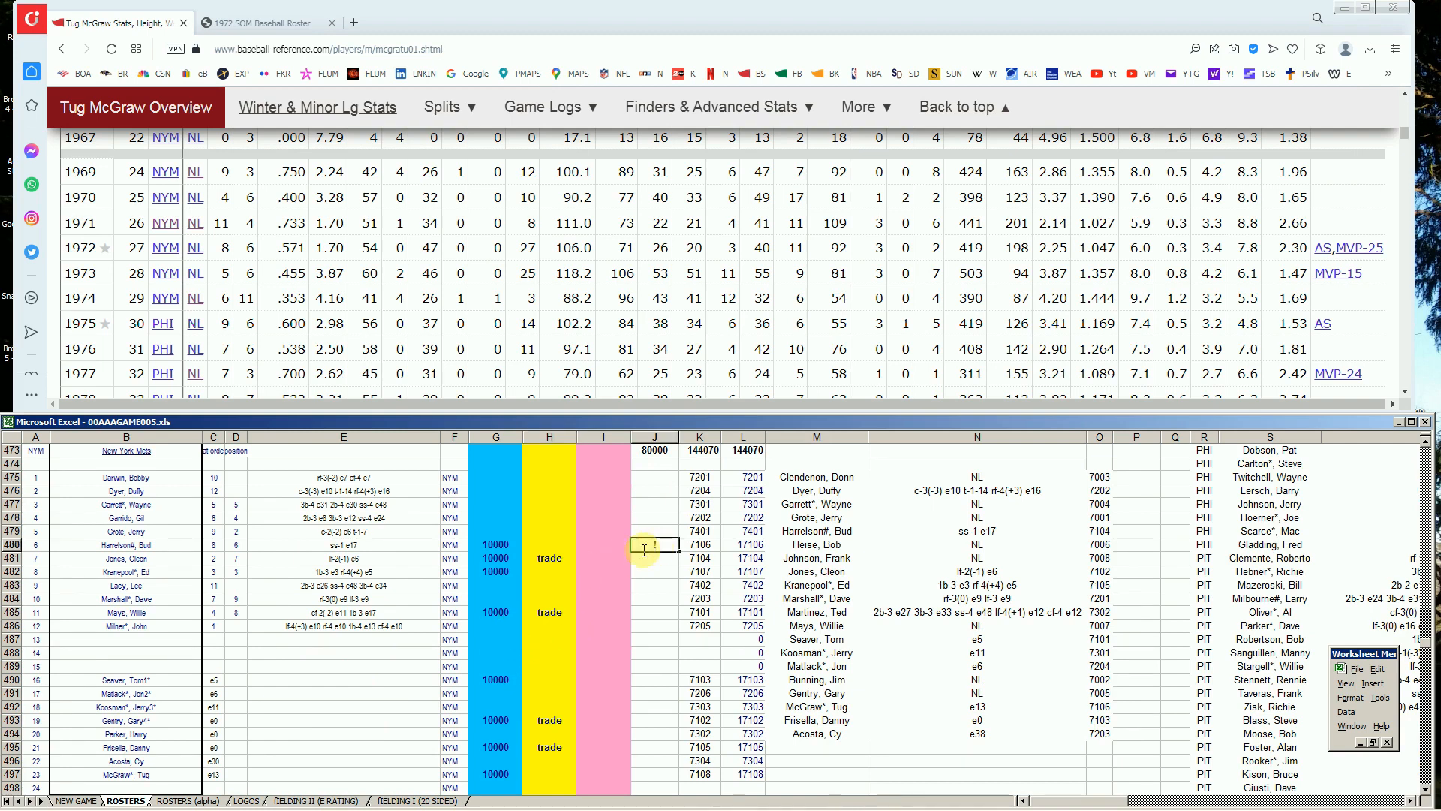
pyautogui.click(654, 572)
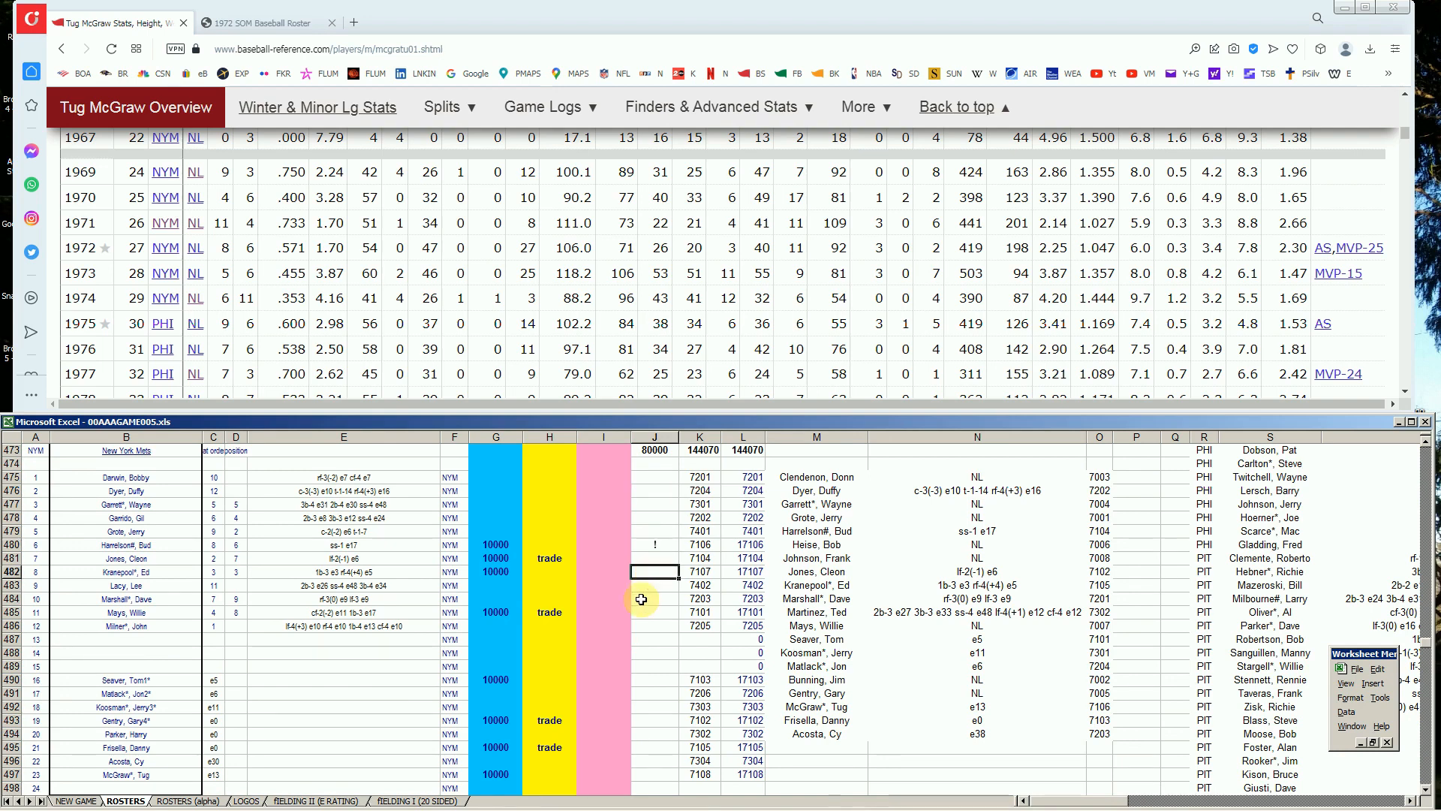
pyautogui.write('!')
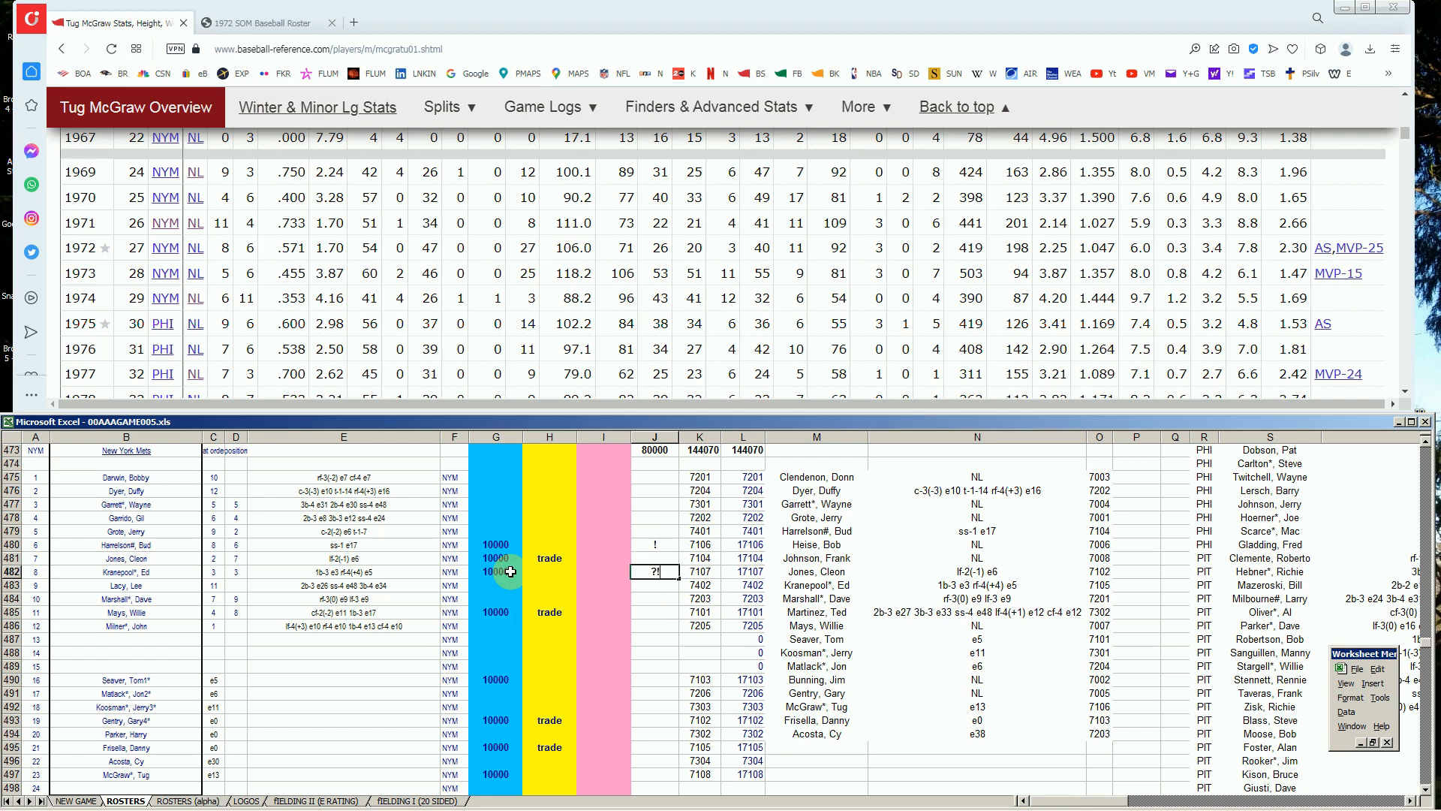
# Mark pitchers Tom Seaver and Tug McGraw with "!!!" in column J of the Mets roster.
pyautogui.click(645, 680)
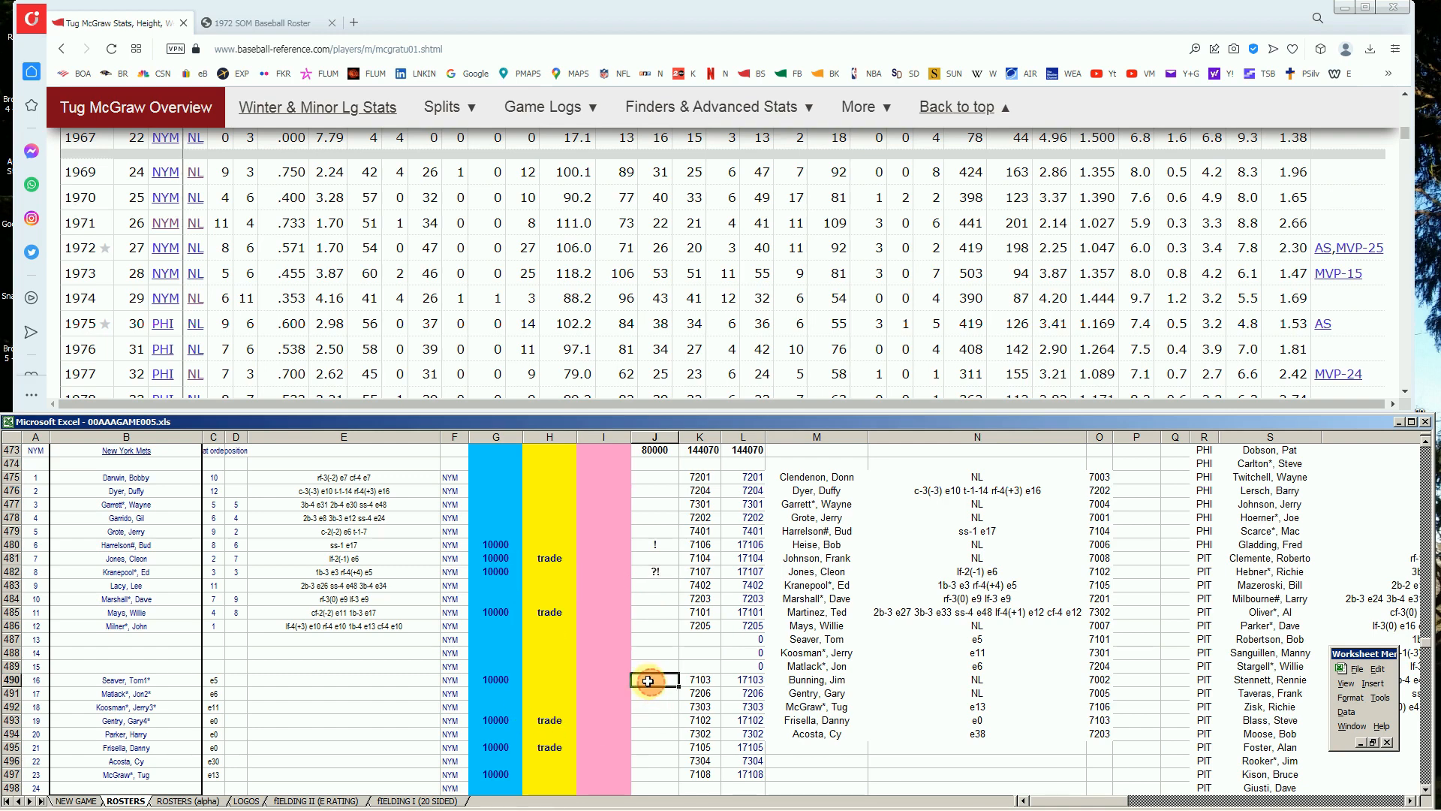
pyautogui.write('!!!')
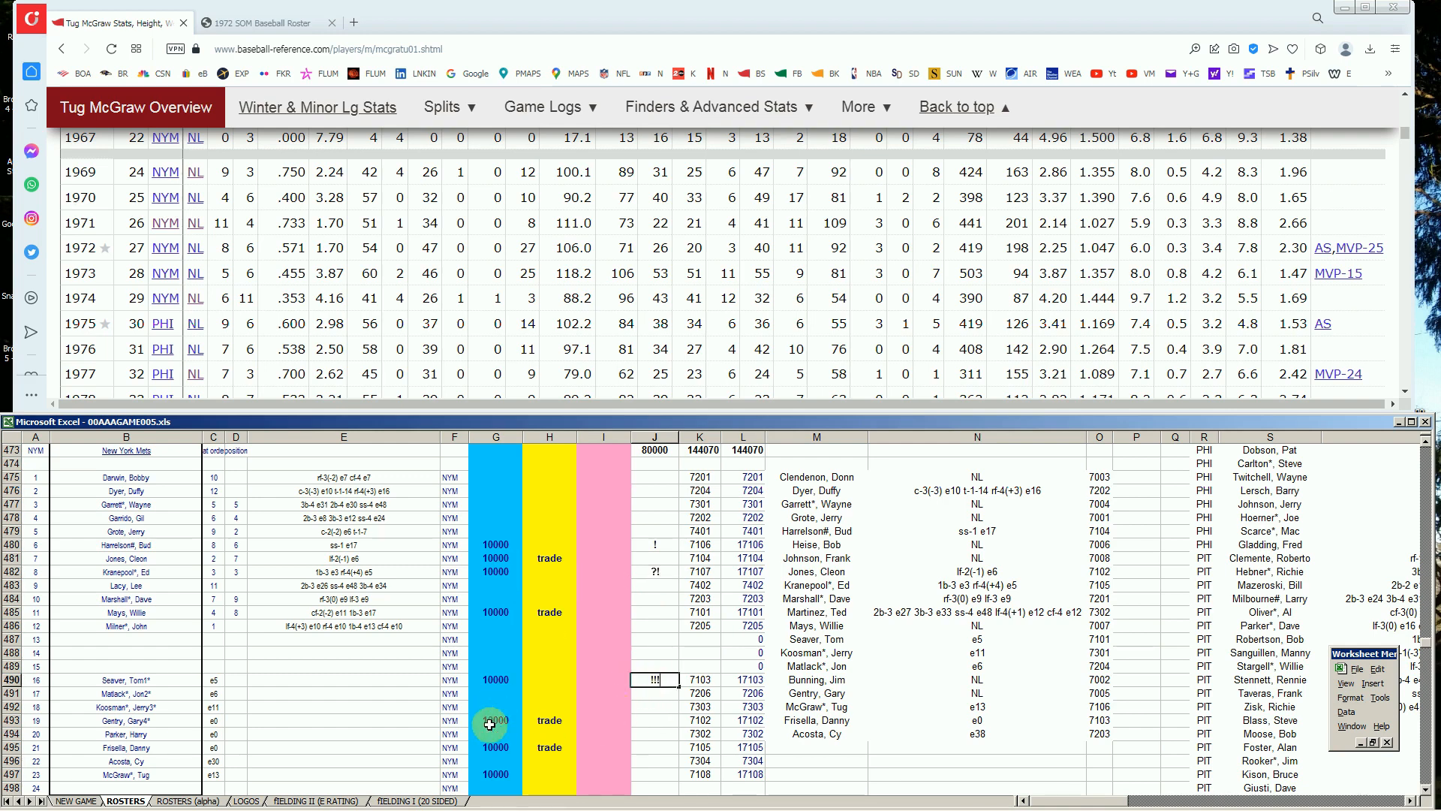
pyautogui.click(656, 773)
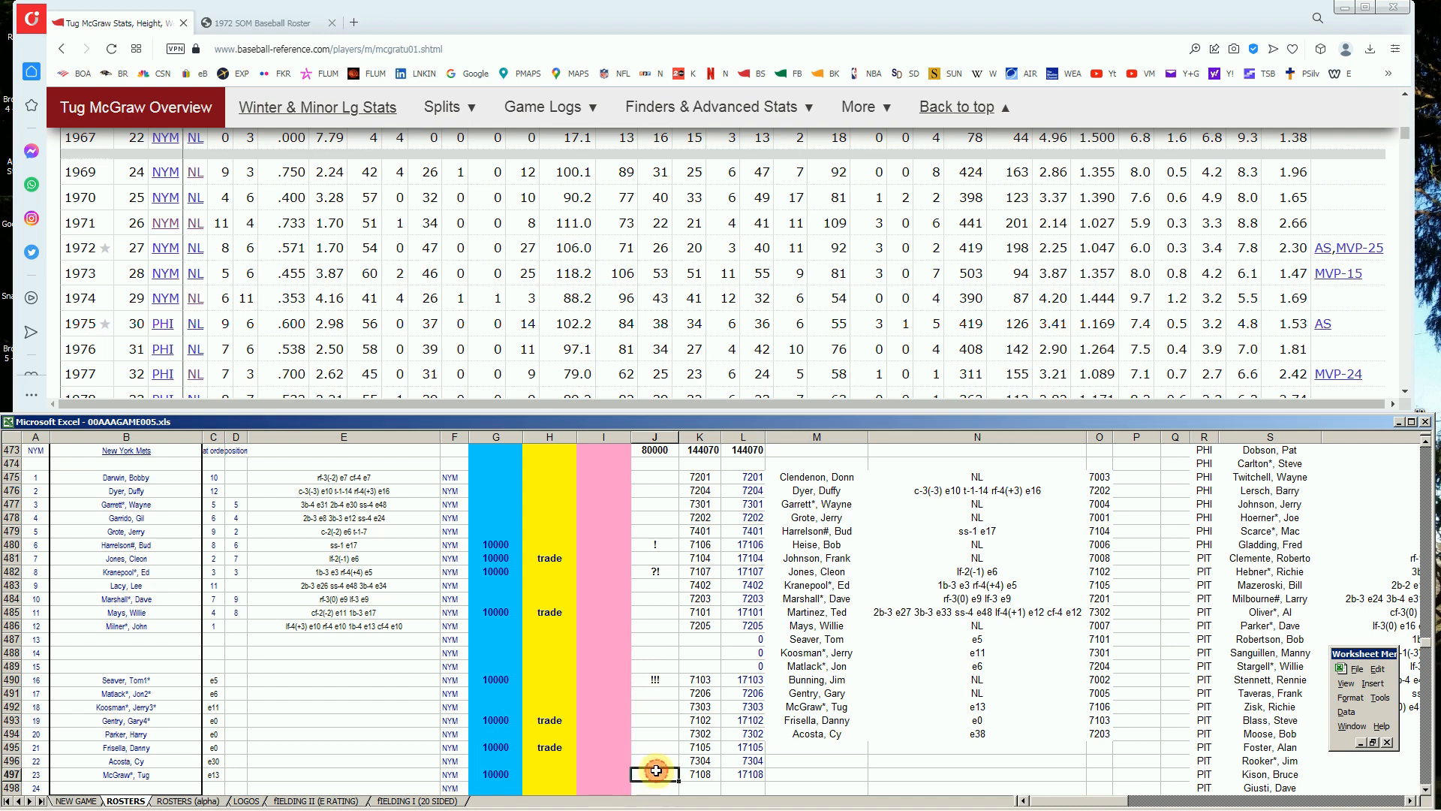
pyautogui.write('!!!')
pyautogui.click(647, 735)
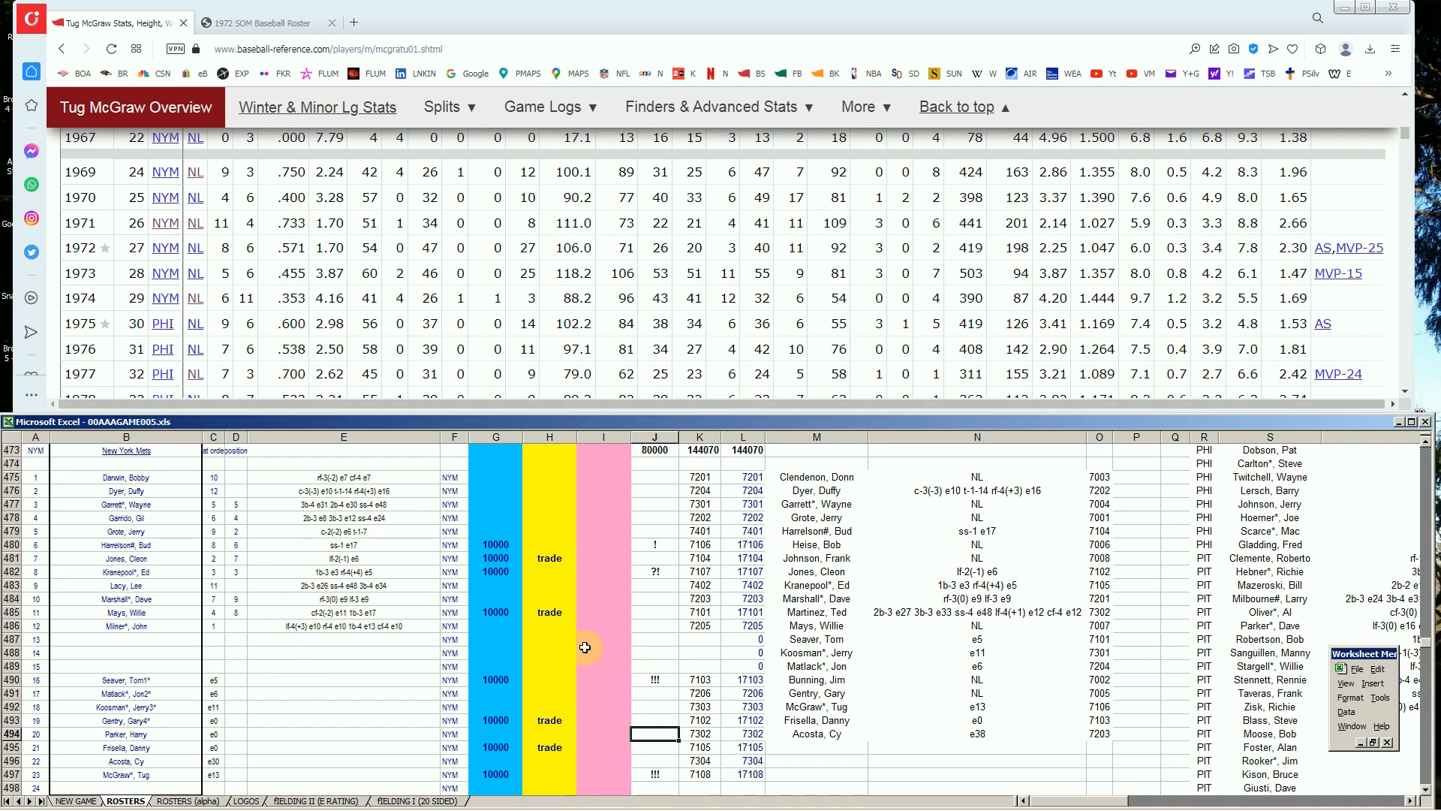
# Set pink cell I2 in the summary area above the Baltimore Orioles roster to 10.
pyautogui.click(509, 589)
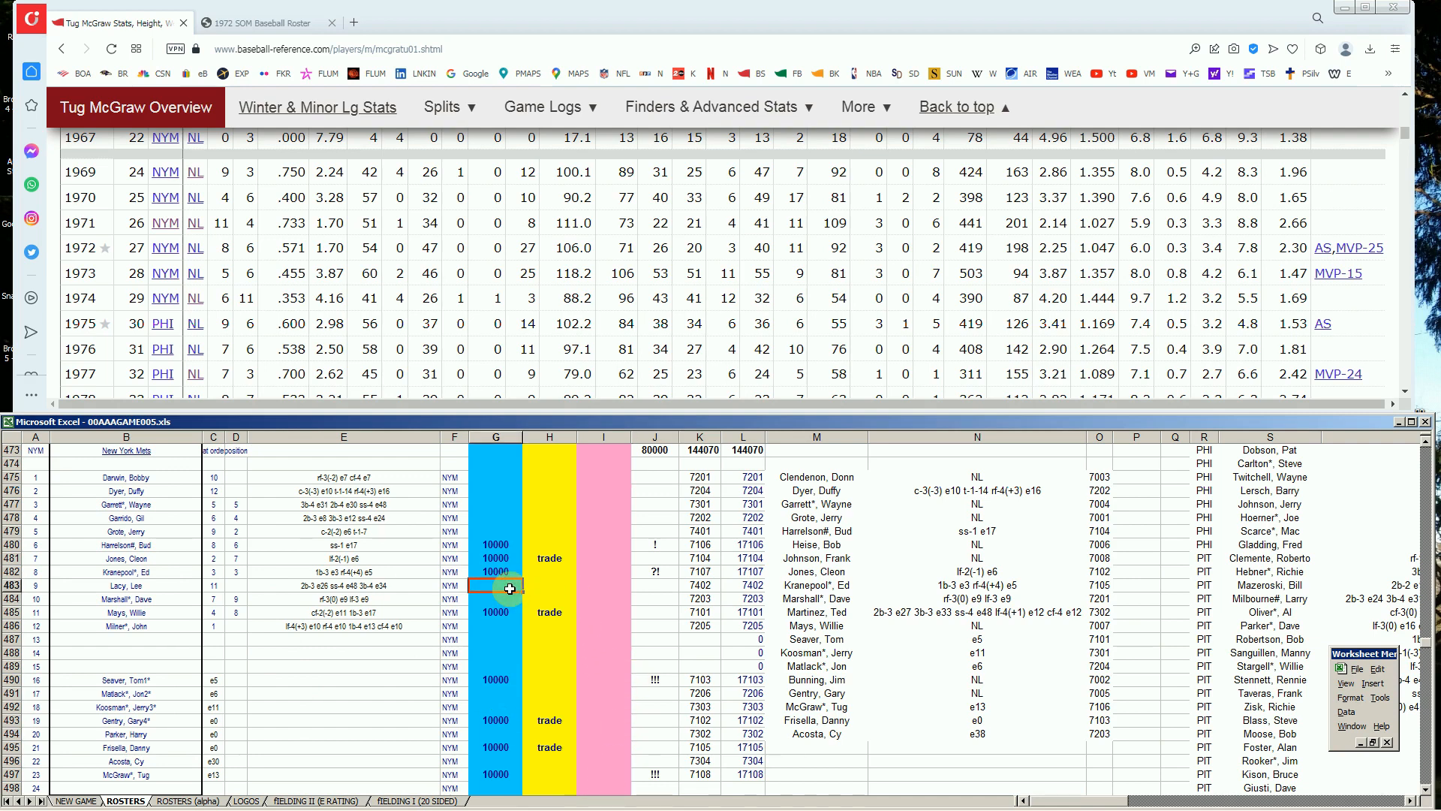
pyautogui.click(593, 587)
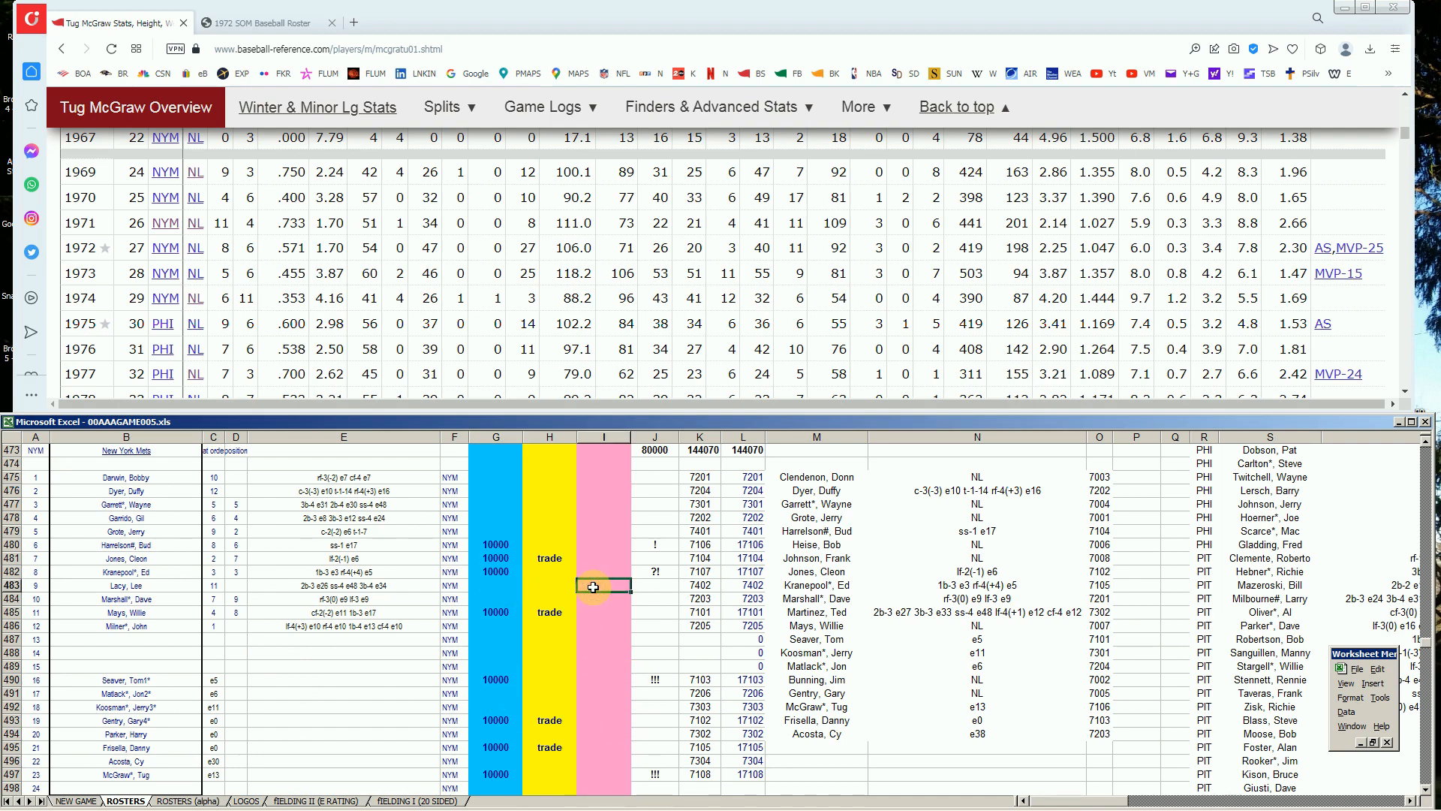
pyautogui.press('pageup')
pyautogui.press('pageup')
pyautogui.press('pageup')
pyautogui.press('pageup')
pyautogui.press('pageup')
pyautogui.press('pageup')
pyautogui.press('pageup')
pyautogui.press('pageup')
pyautogui.press('pageup')
pyautogui.press('pageup')
pyautogui.press('pageup')
pyautogui.press('pageup')
pyautogui.press('pageup')
pyautogui.press('pageup')
pyautogui.press('pageup')
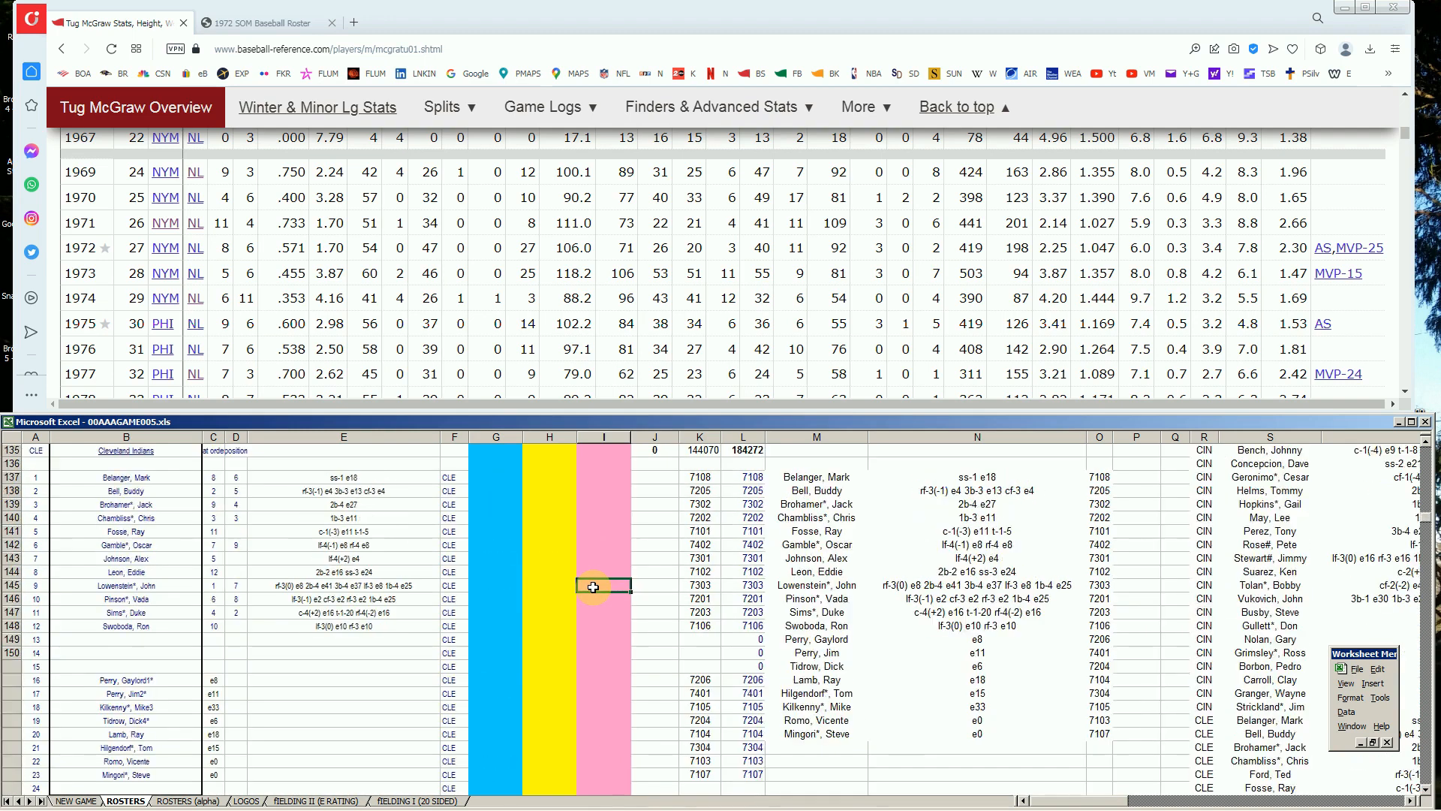
pyautogui.press('pageup')
pyautogui.press('pageup')
pyautogui.press('pageup')
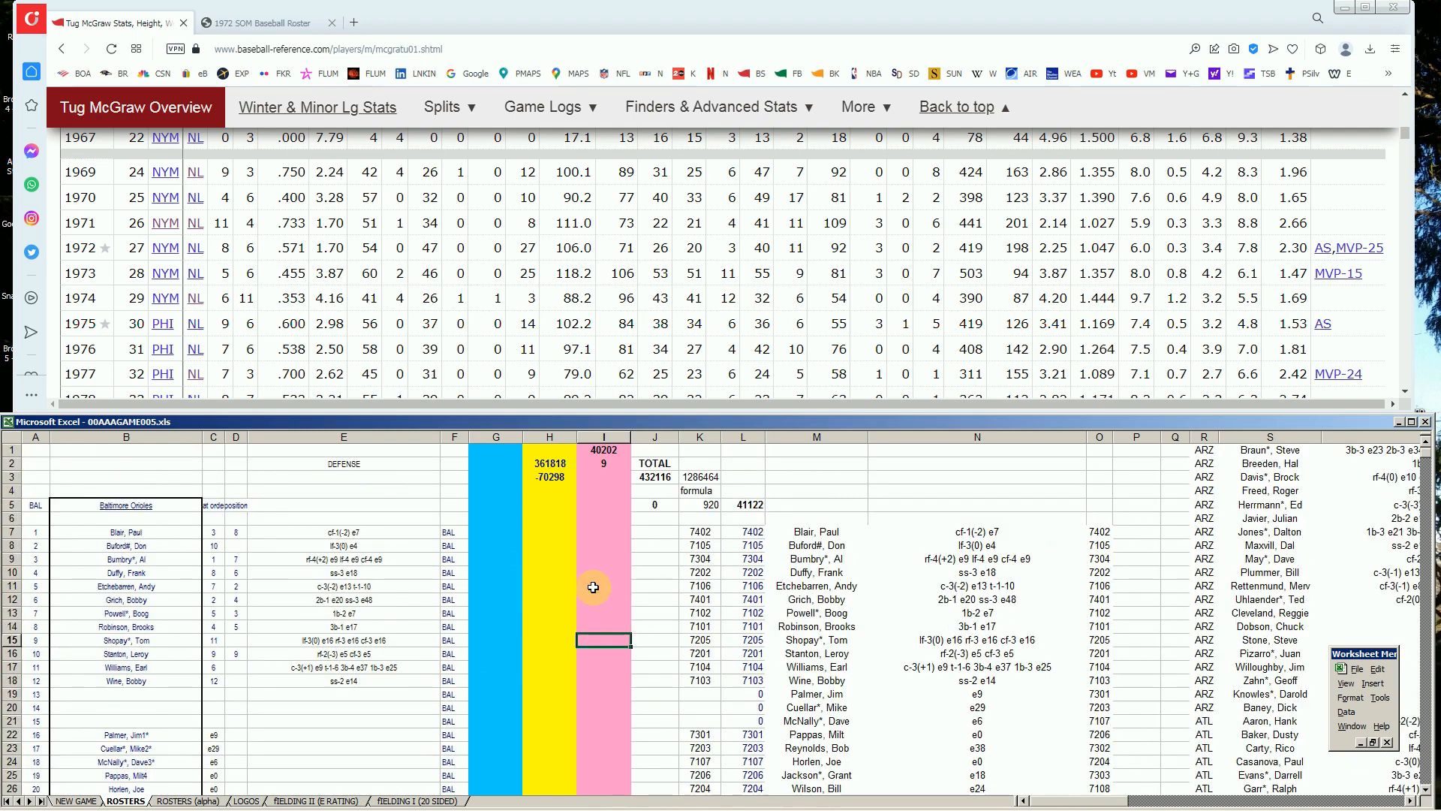
pyautogui.click(608, 465)
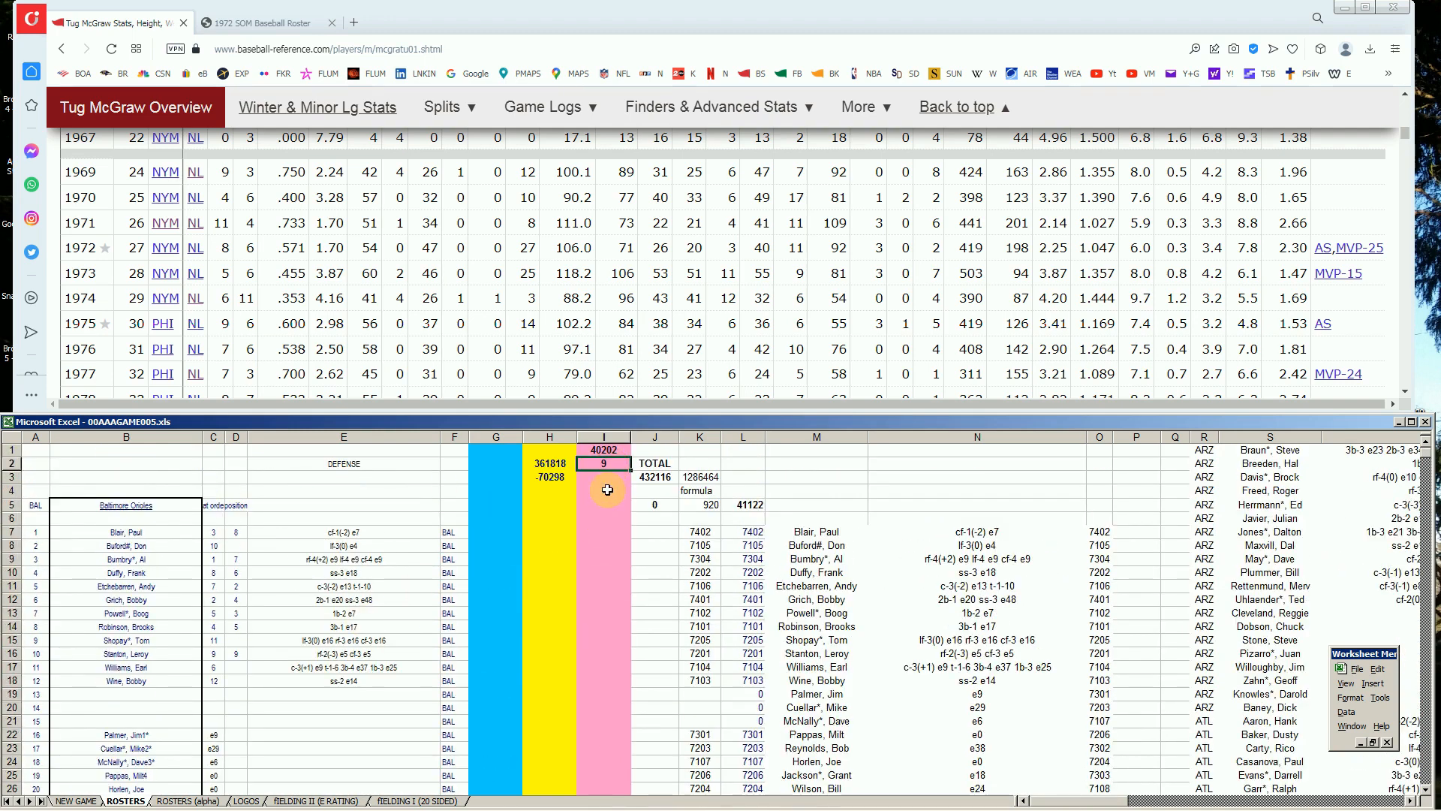
pyautogui.write('10')
pyautogui.press('Return')
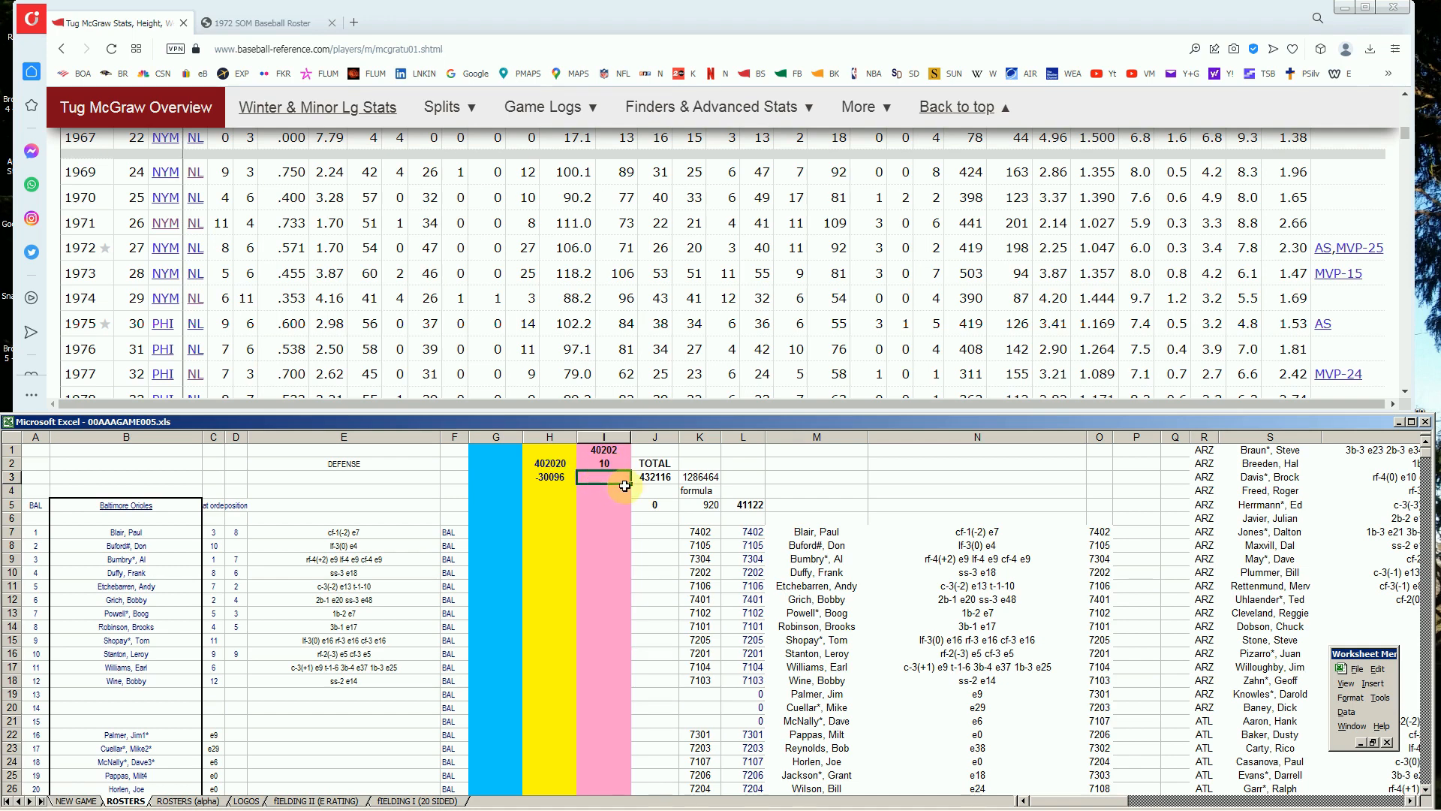
# Enter the formula +j3 in yellow cell H1 to link it to the overall TOTAL figure.
pyautogui.click(657, 480)
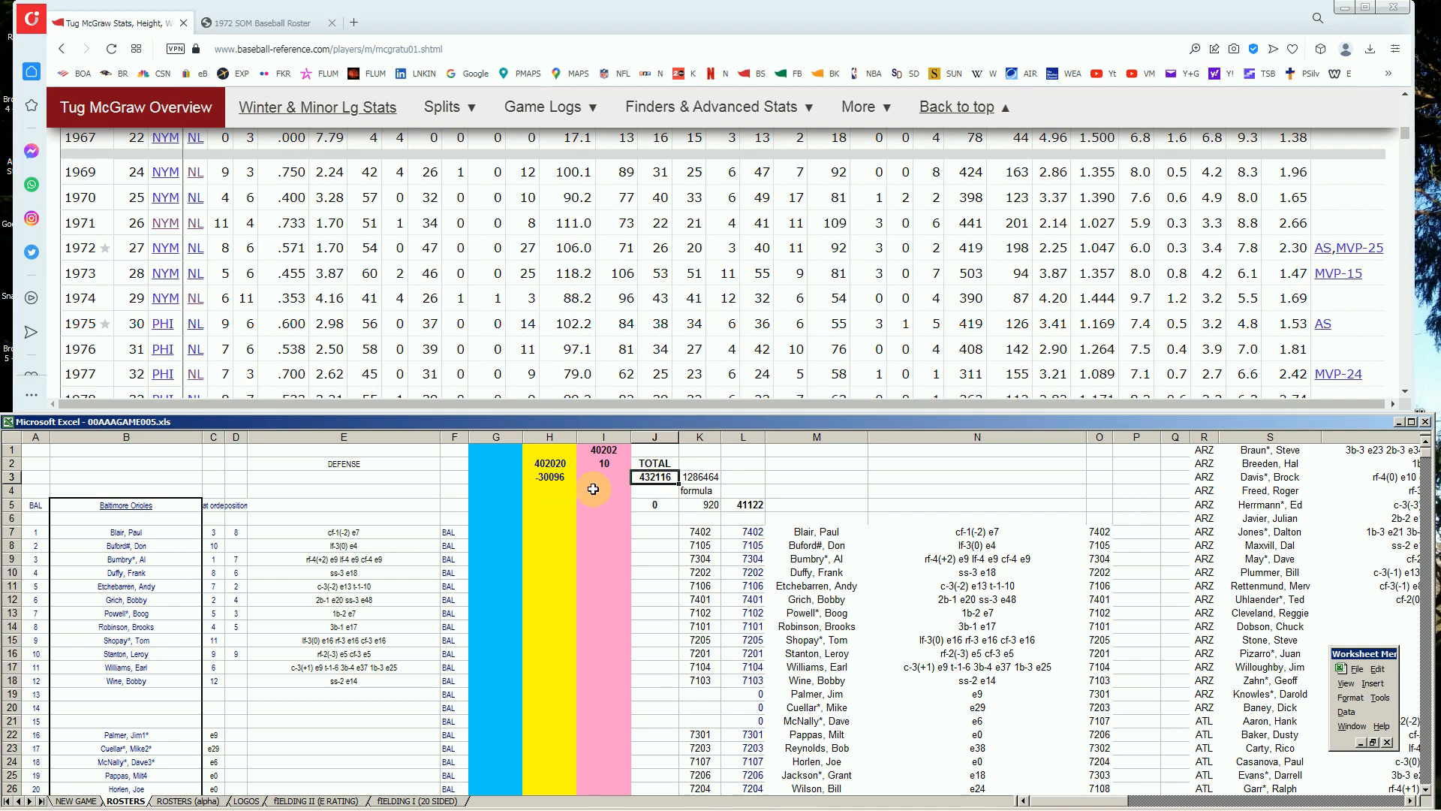
pyautogui.press('Up')
pyautogui.press('Left')
pyautogui.press('Left')
pyautogui.press('Left')
pyautogui.press('Up')
pyautogui.press('Right')
pyautogui.write('+j3')
pyautogui.press('Return')
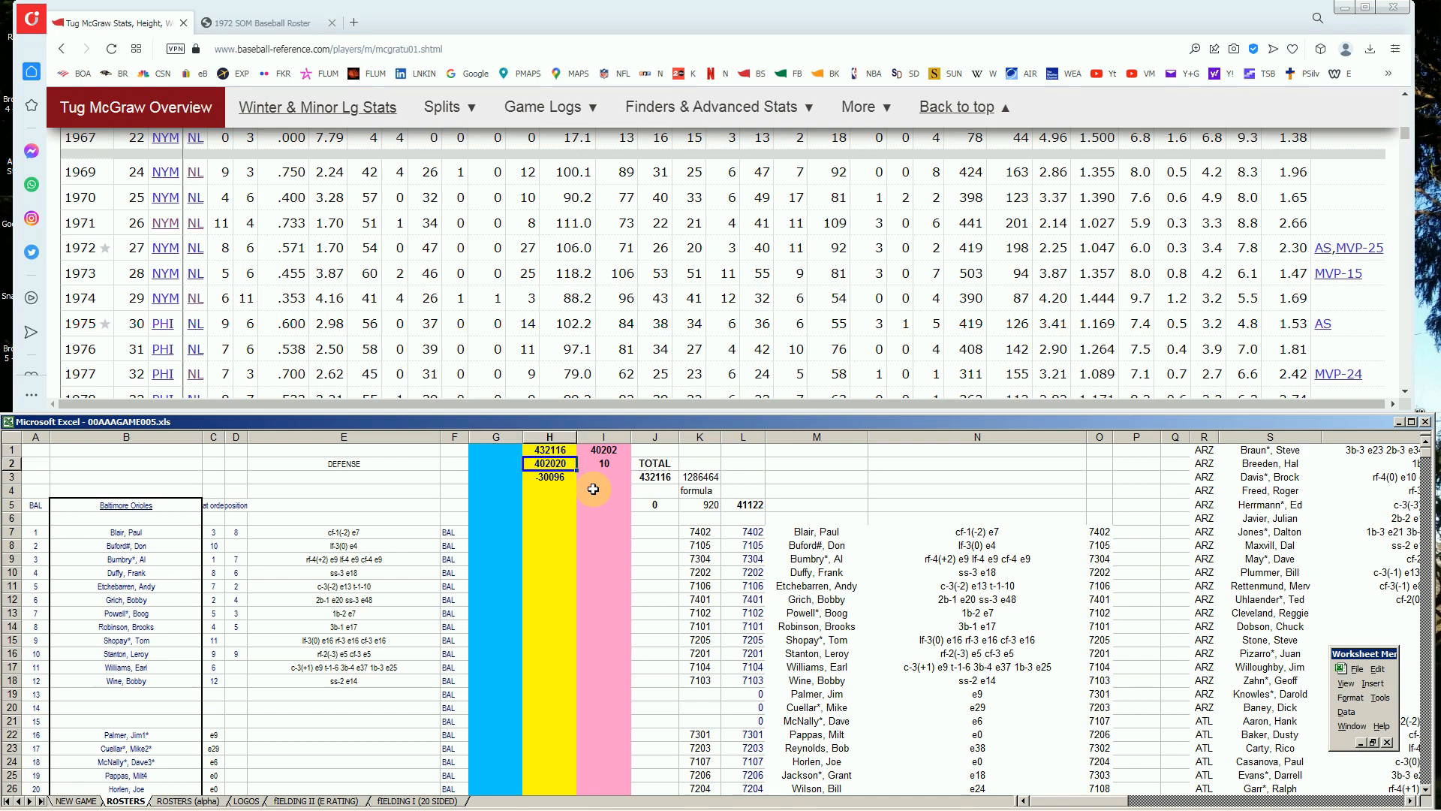
pyautogui.press('Right')
pyautogui.press('Up')
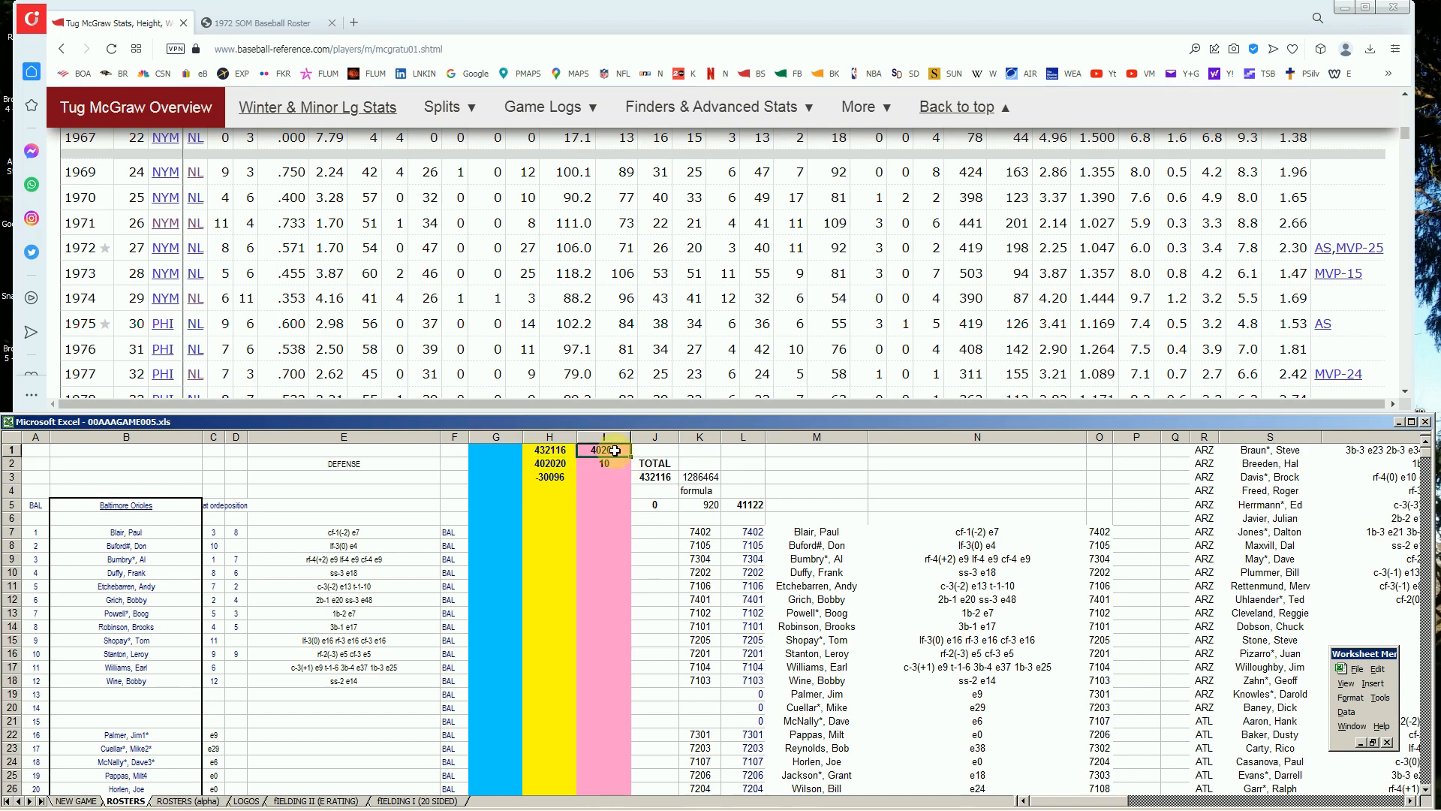
# Examine the summary figures in H1:I2 and K3 against the blue, yellow and pink columns beside the Baltimore Orioles roster.
pyautogui.click(613, 462)
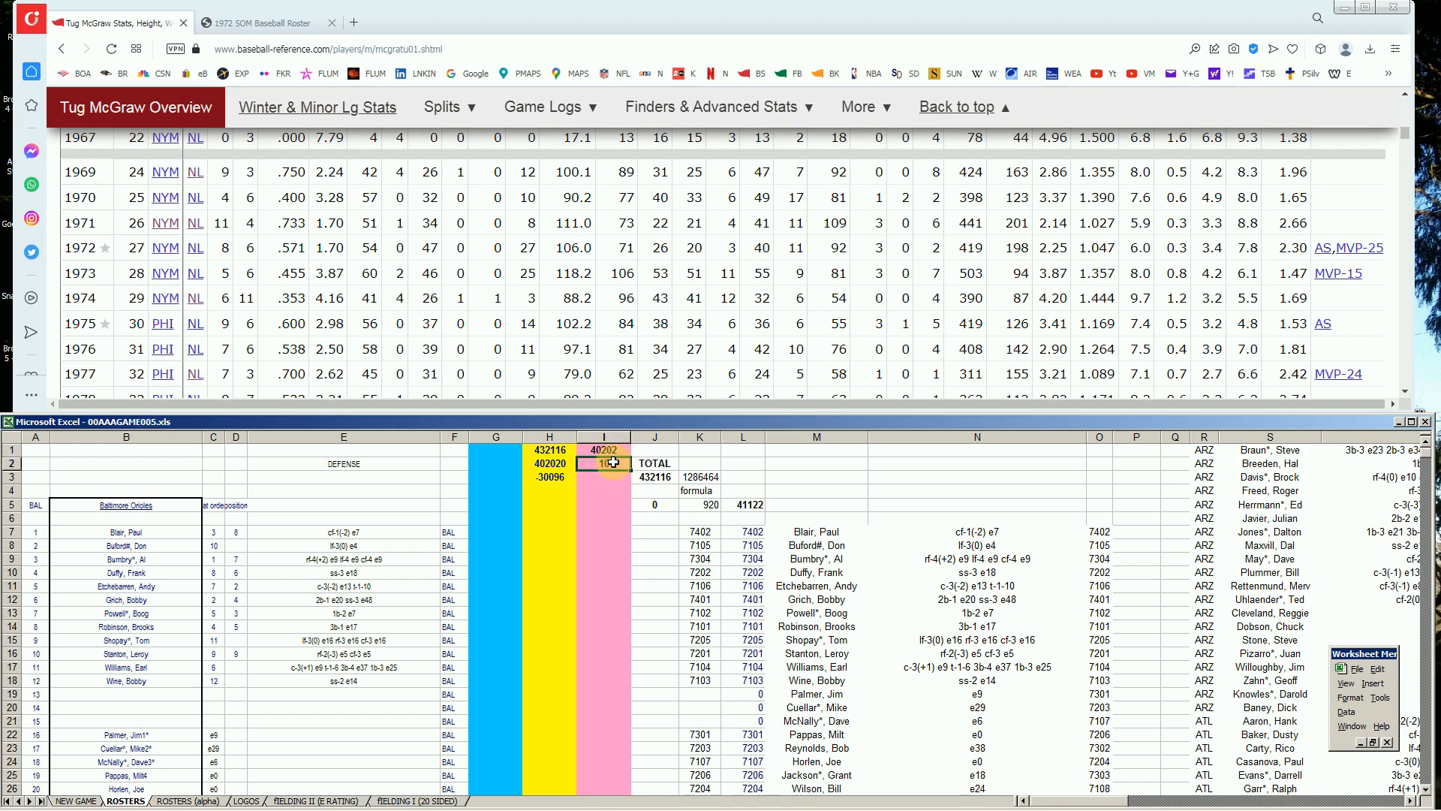
pyautogui.click(547, 465)
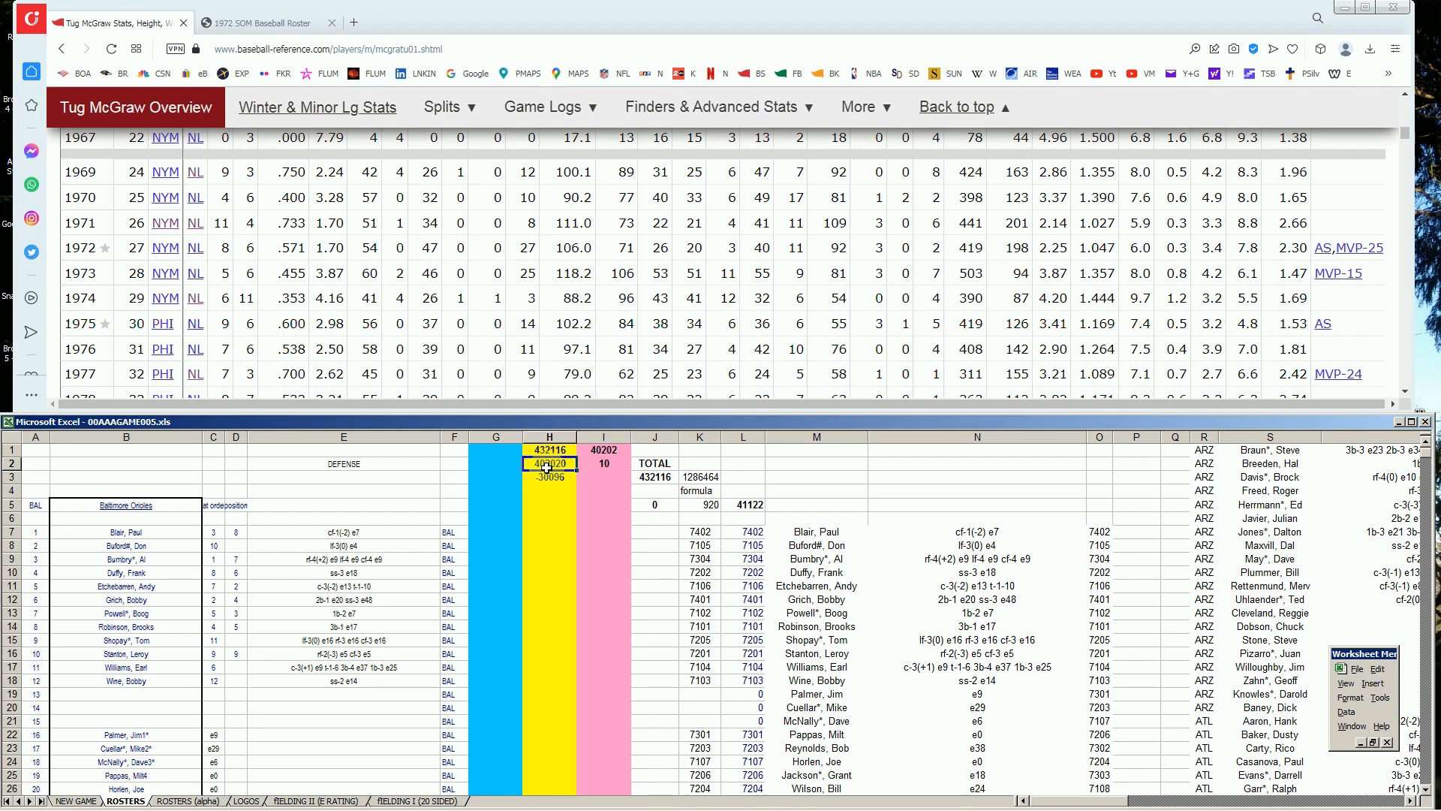
pyautogui.click(550, 504)
pyautogui.moveTo(492, 504); pyautogui.dragTo(513, 636)
pyautogui.moveTo(552, 504); pyautogui.dragTo(582, 647)
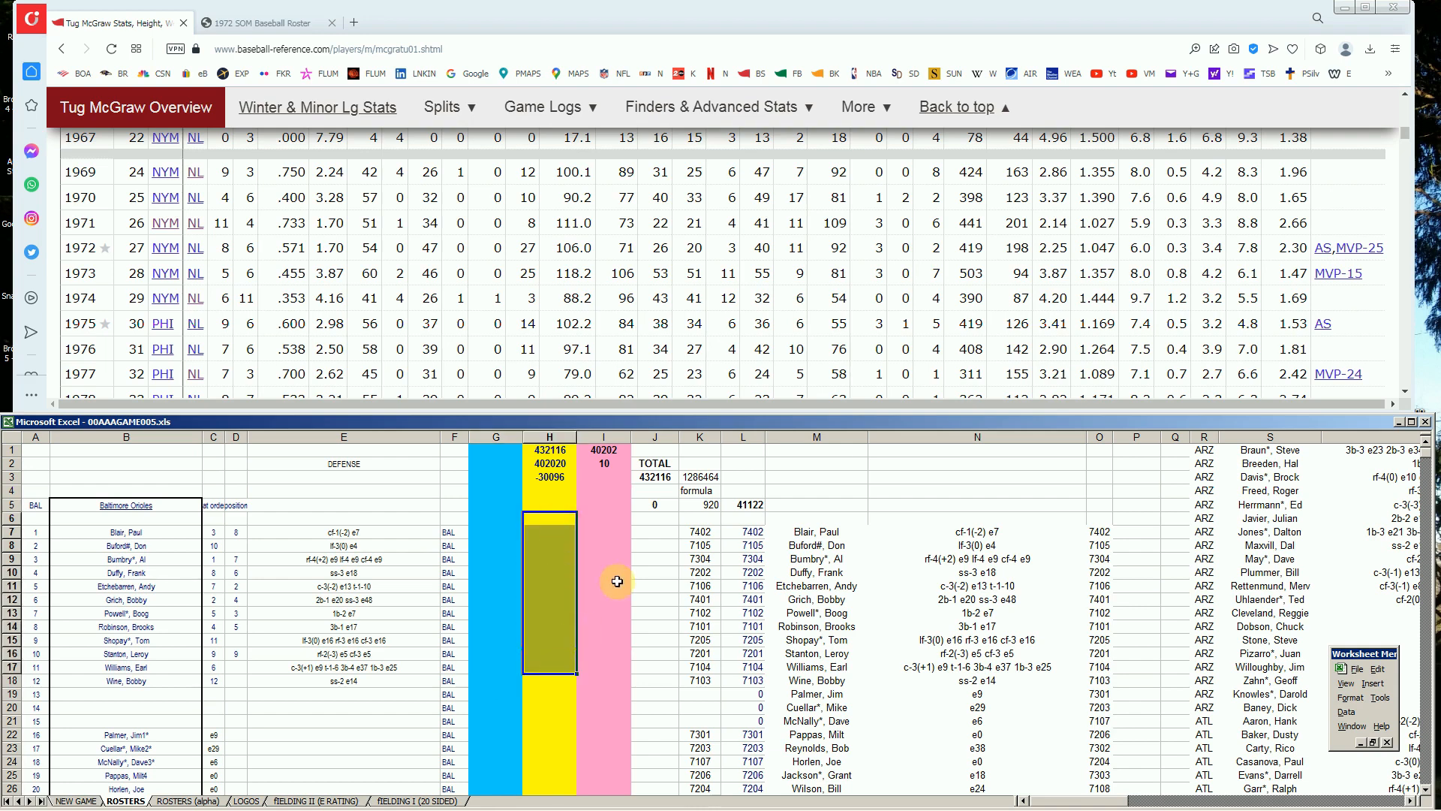
pyautogui.moveTo(609, 531); pyautogui.dragTo(608, 650)
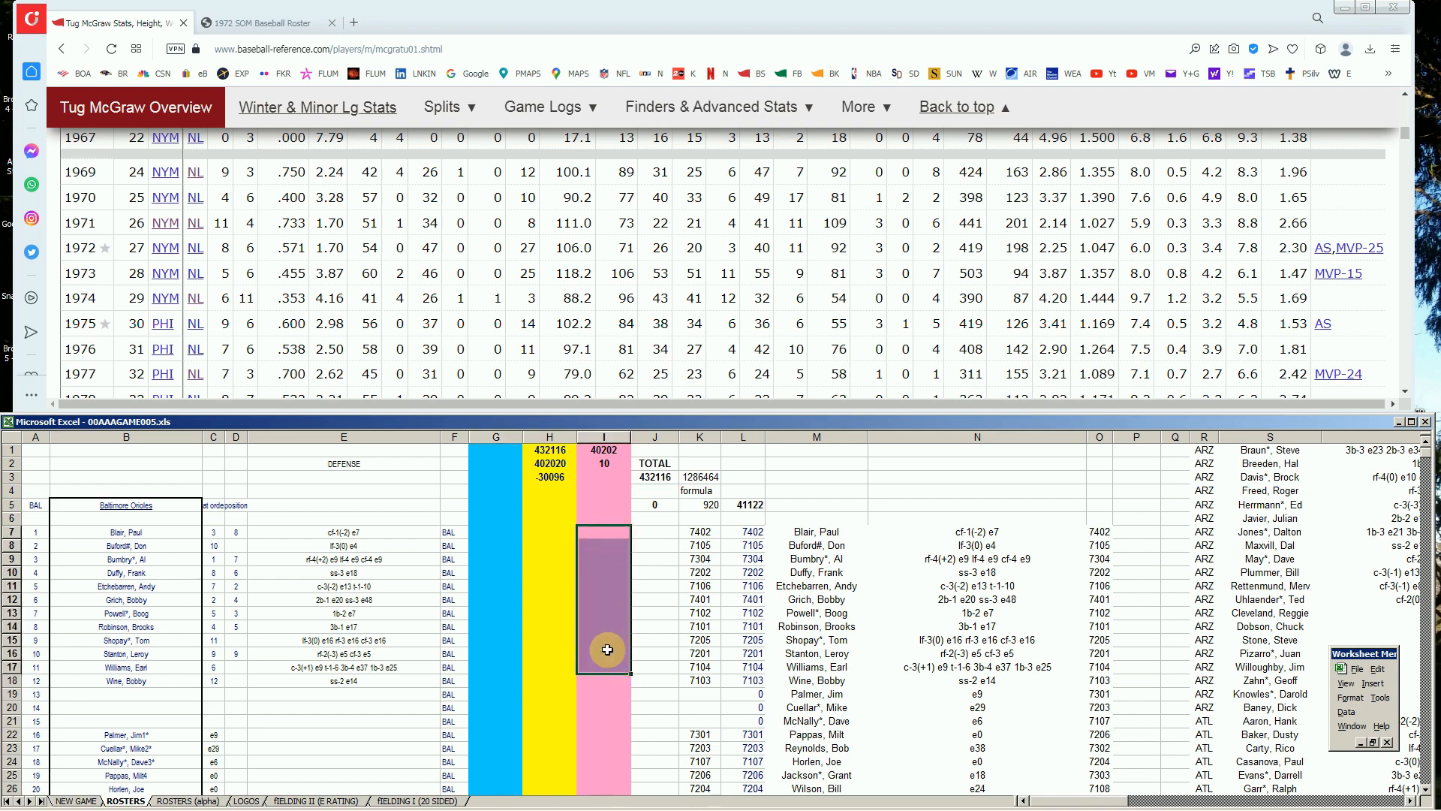
pyautogui.click(536, 451)
pyautogui.click(538, 465)
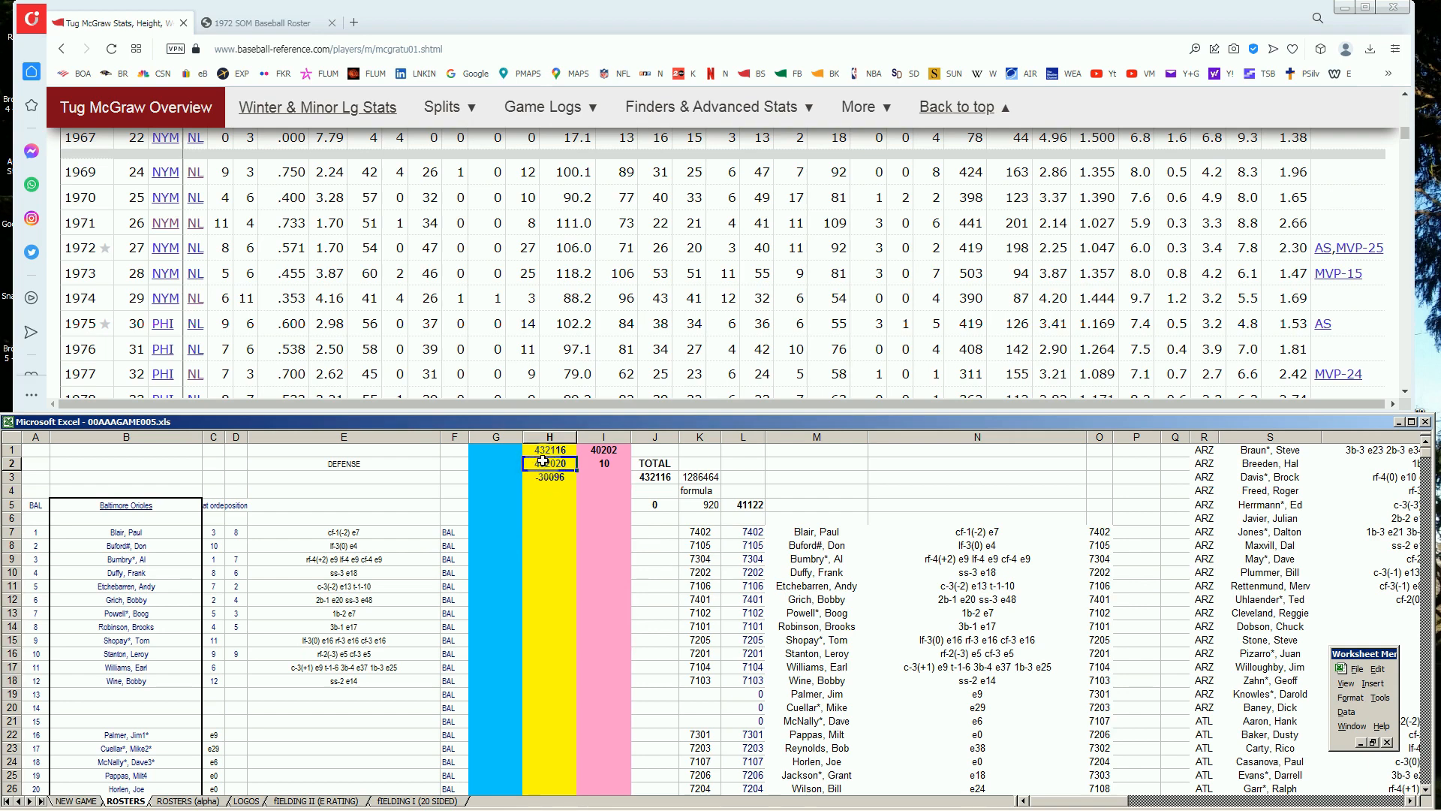
pyautogui.moveTo(495, 505); pyautogui.dragTo(488, 681)
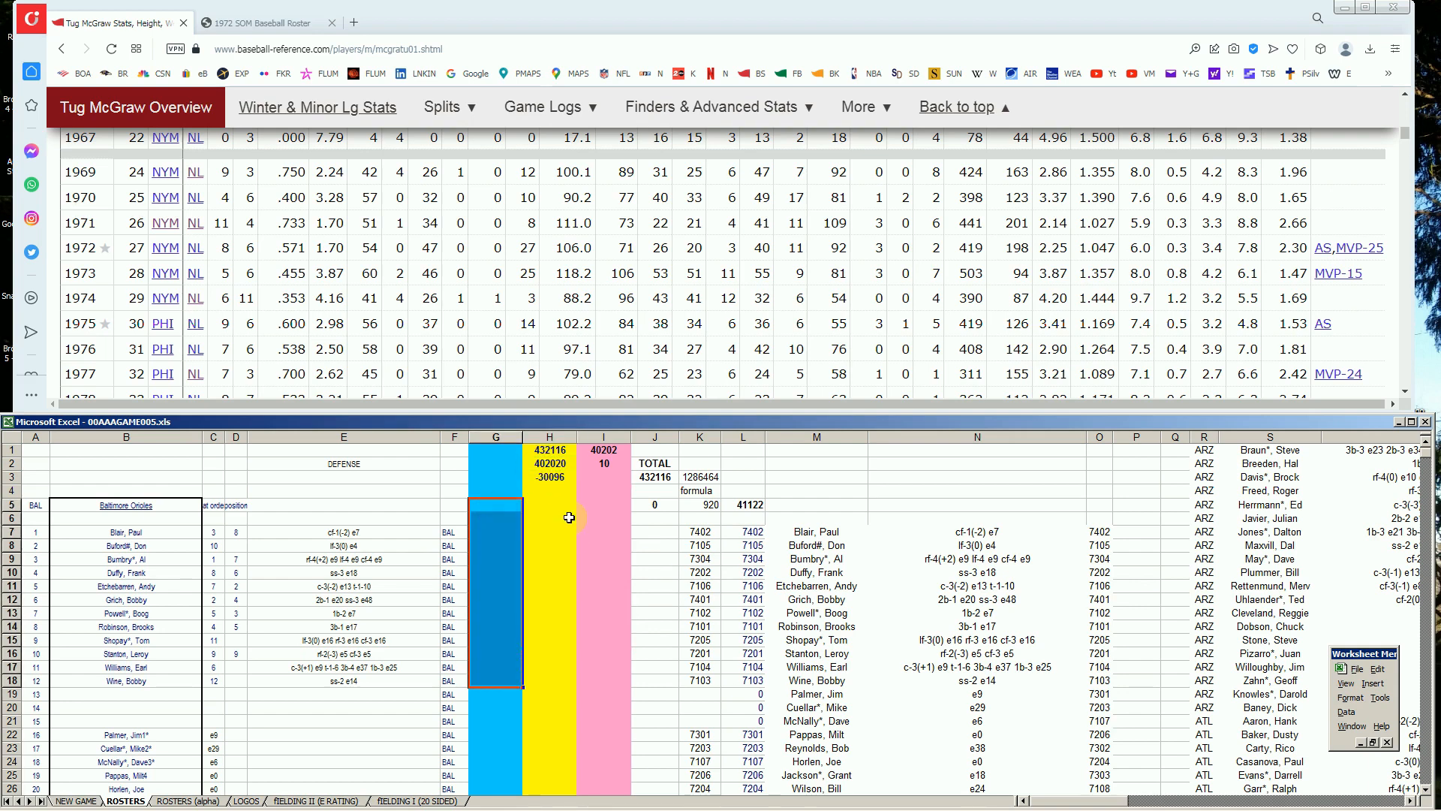
pyautogui.click(554, 451)
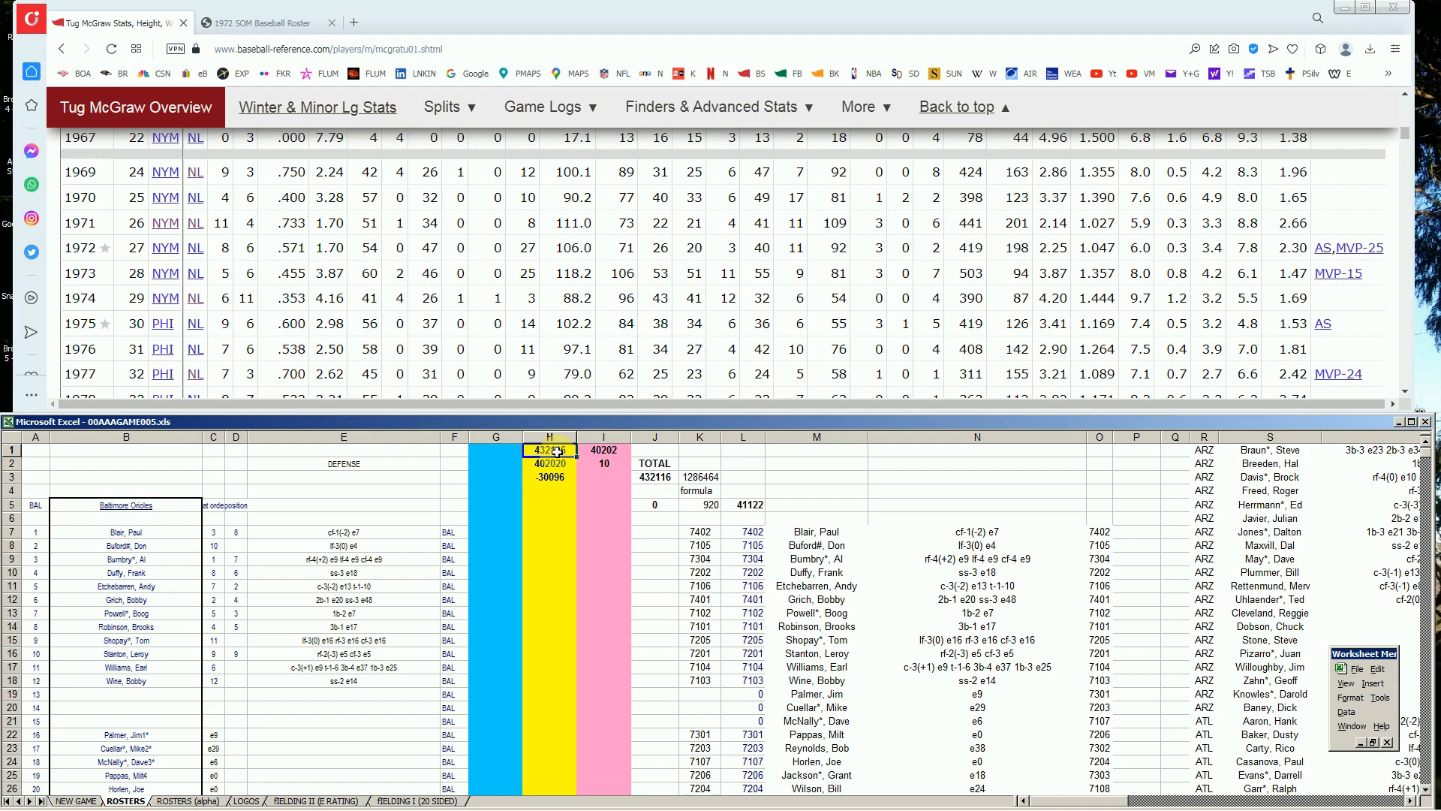
pyautogui.moveTo(547, 518); pyautogui.dragTo(547, 721)
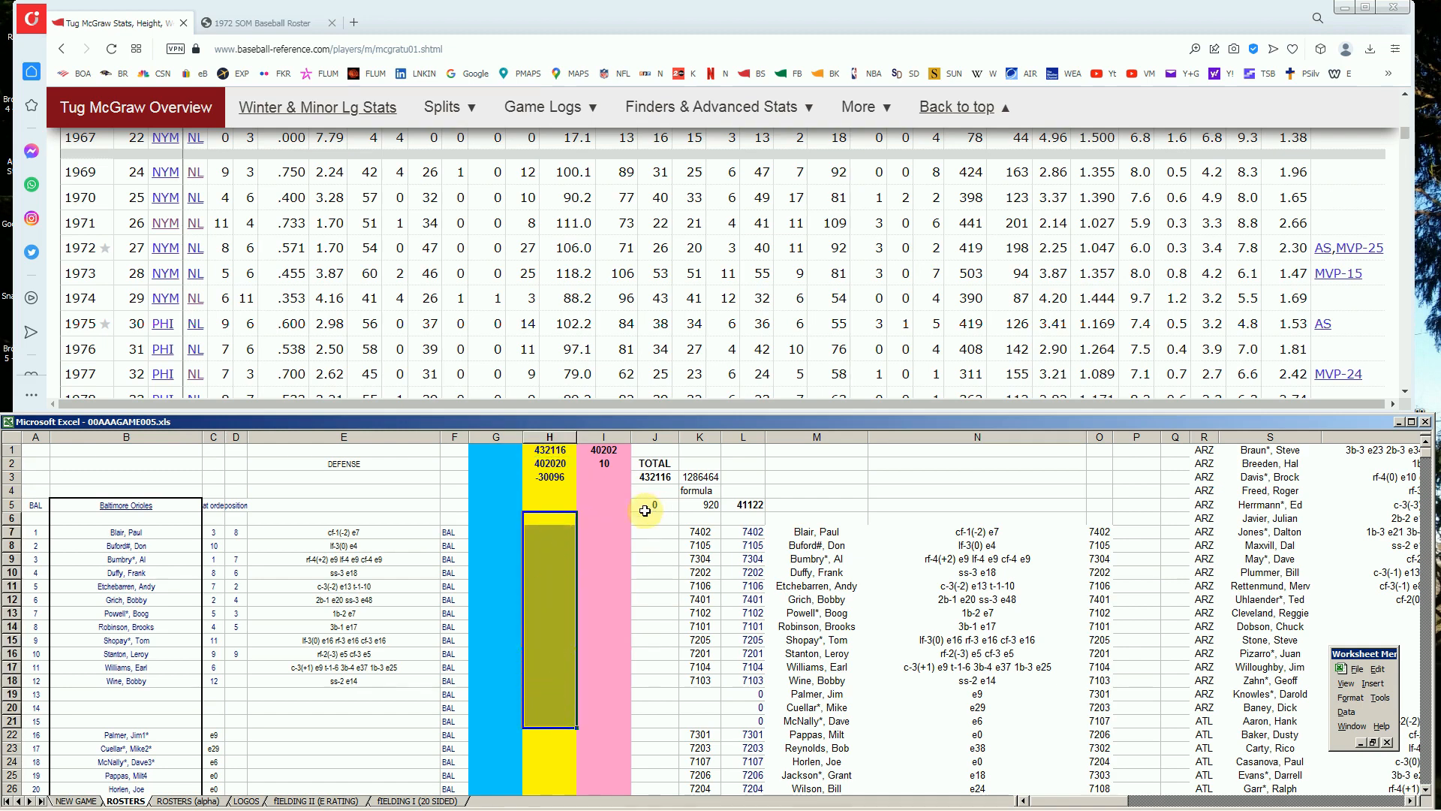
pyautogui.click(610, 505)
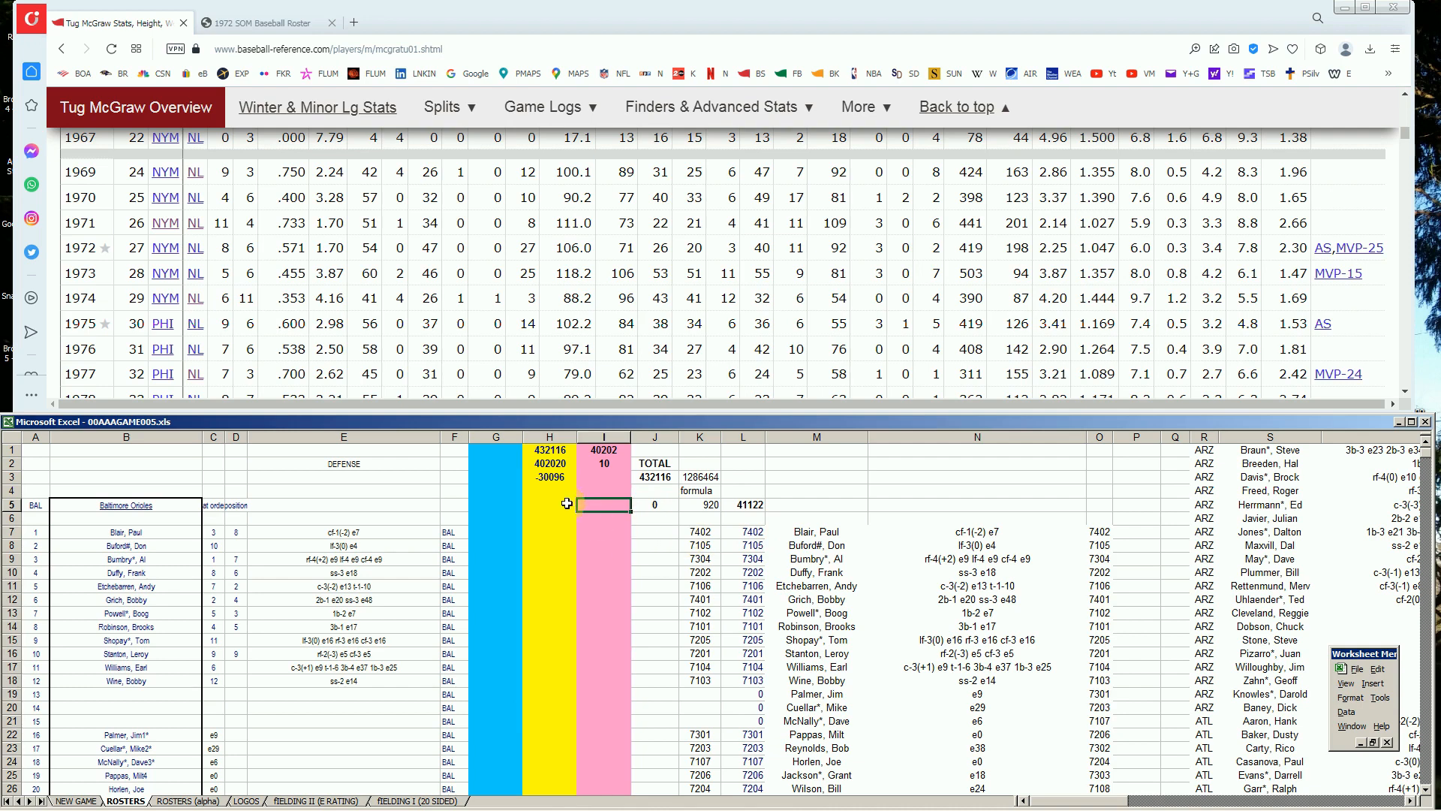
pyautogui.click(718, 479)
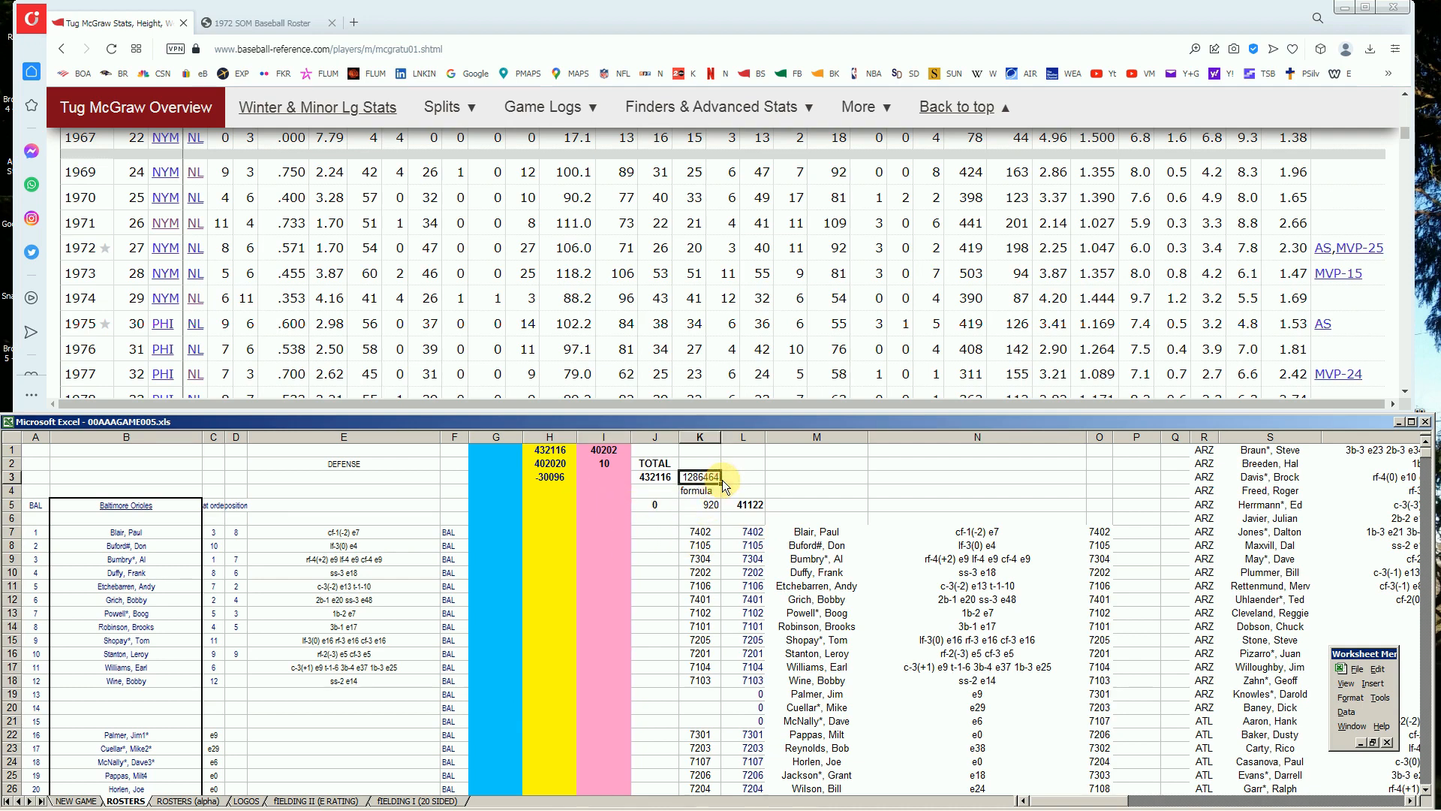
pyautogui.click(568, 464)
pyautogui.press('Up')
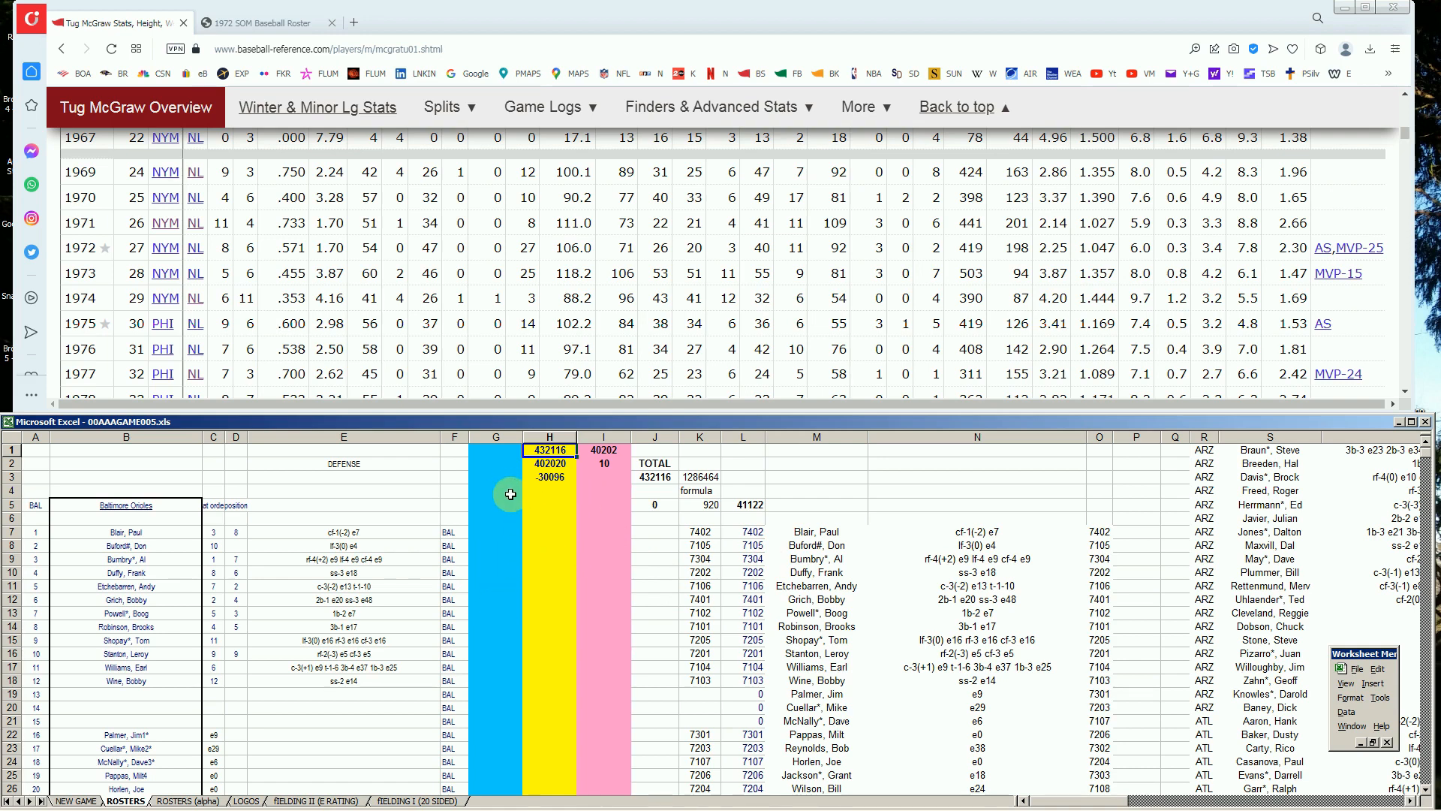
# Look through the team rosters from the Baltimore Orioles down to the New York Mets, checking the marks in columns G to J.
pyautogui.click(547, 554)
pyautogui.press('pagedown')
pyautogui.press('pagedown')
pyautogui.press('pagedown')
pyautogui.press('pagedown')
pyautogui.press('pagedown')
pyautogui.press('pagedown')
pyautogui.press('pagedown')
pyautogui.press('pagedown')
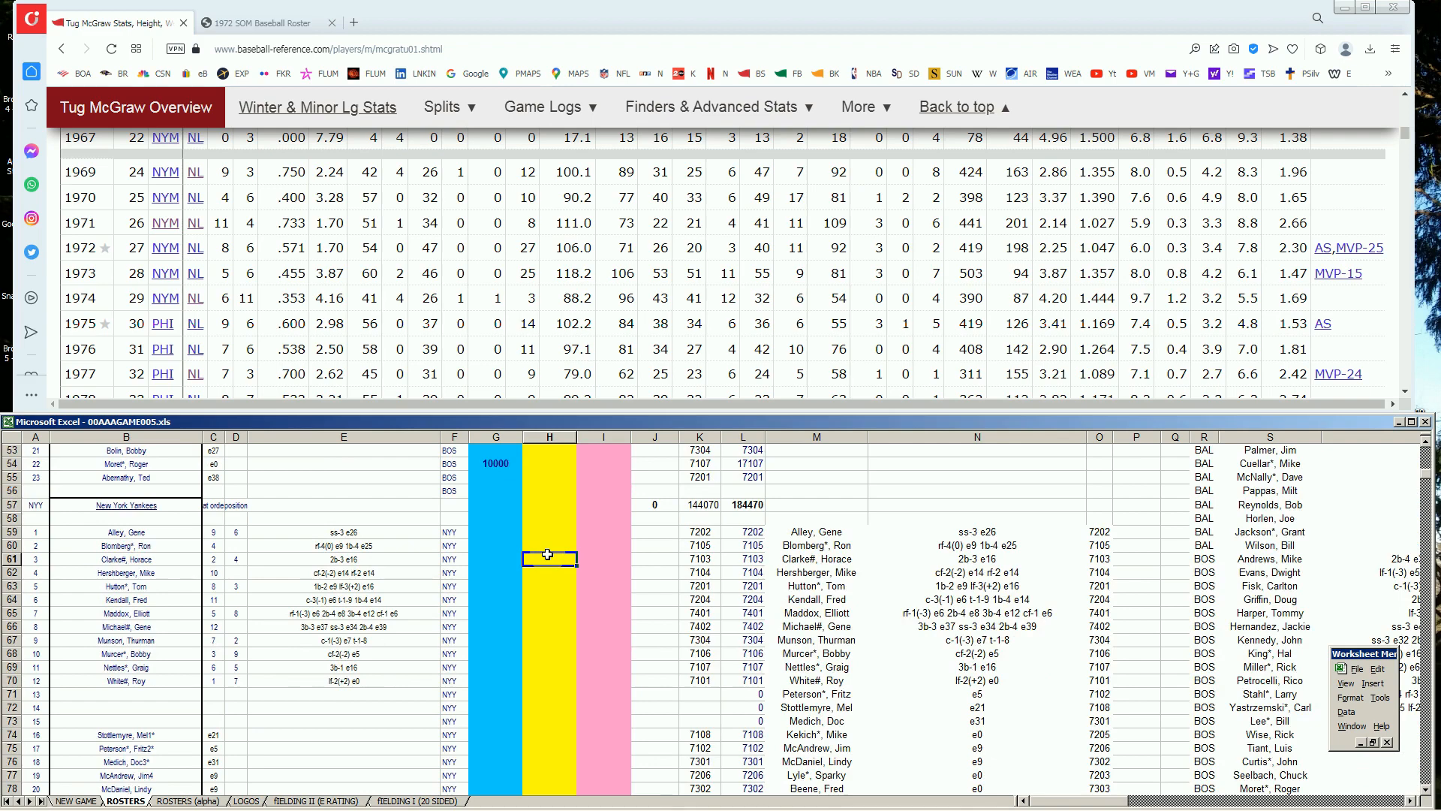
pyautogui.press('pagedown')
pyautogui.press('pagedown')
pyautogui.press('pagedown')
pyautogui.press('pagedown')
pyautogui.press('pagedown')
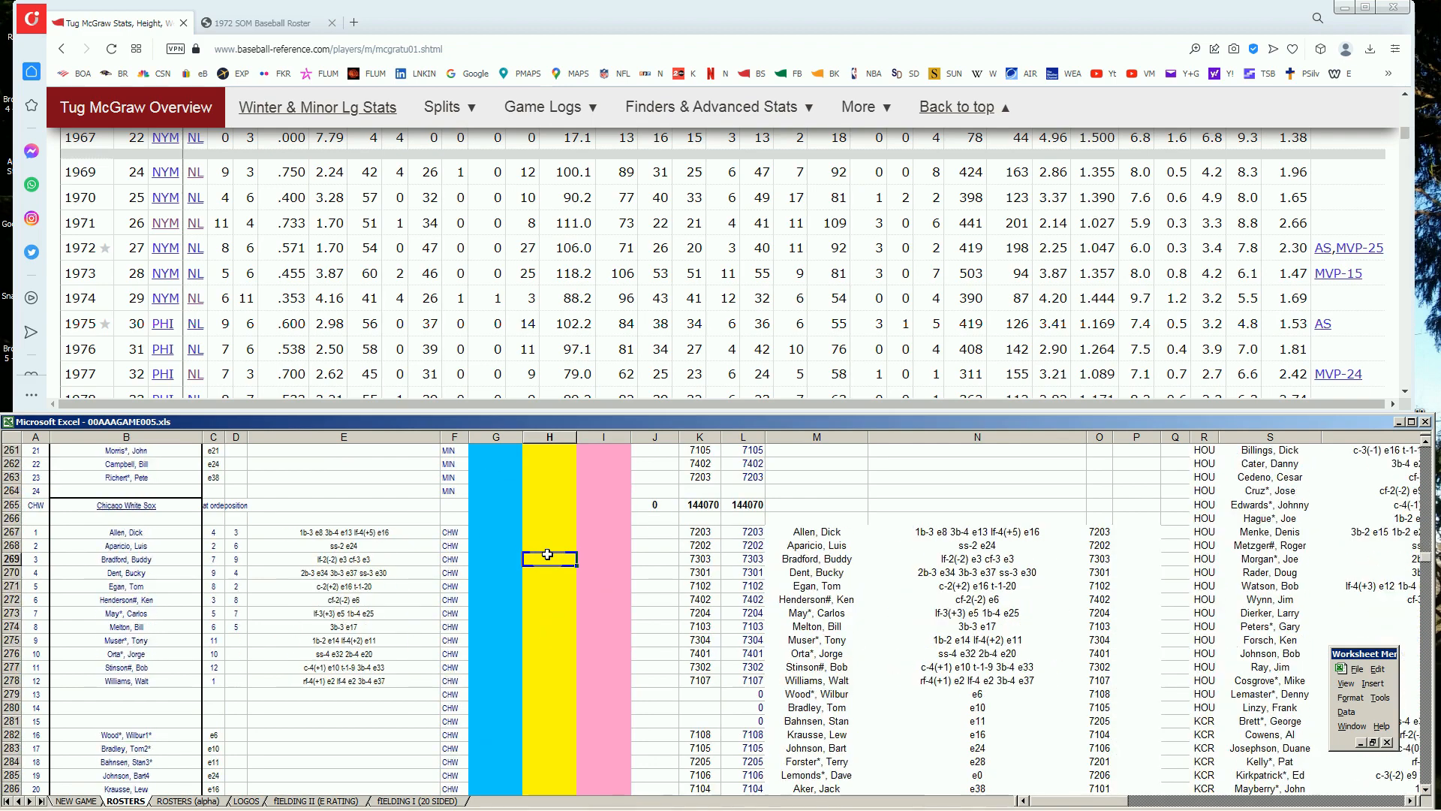
pyautogui.press('pagedown')
pyautogui.press('pagedown')
pyautogui.press('pagedown')
pyautogui.press('pagedown')
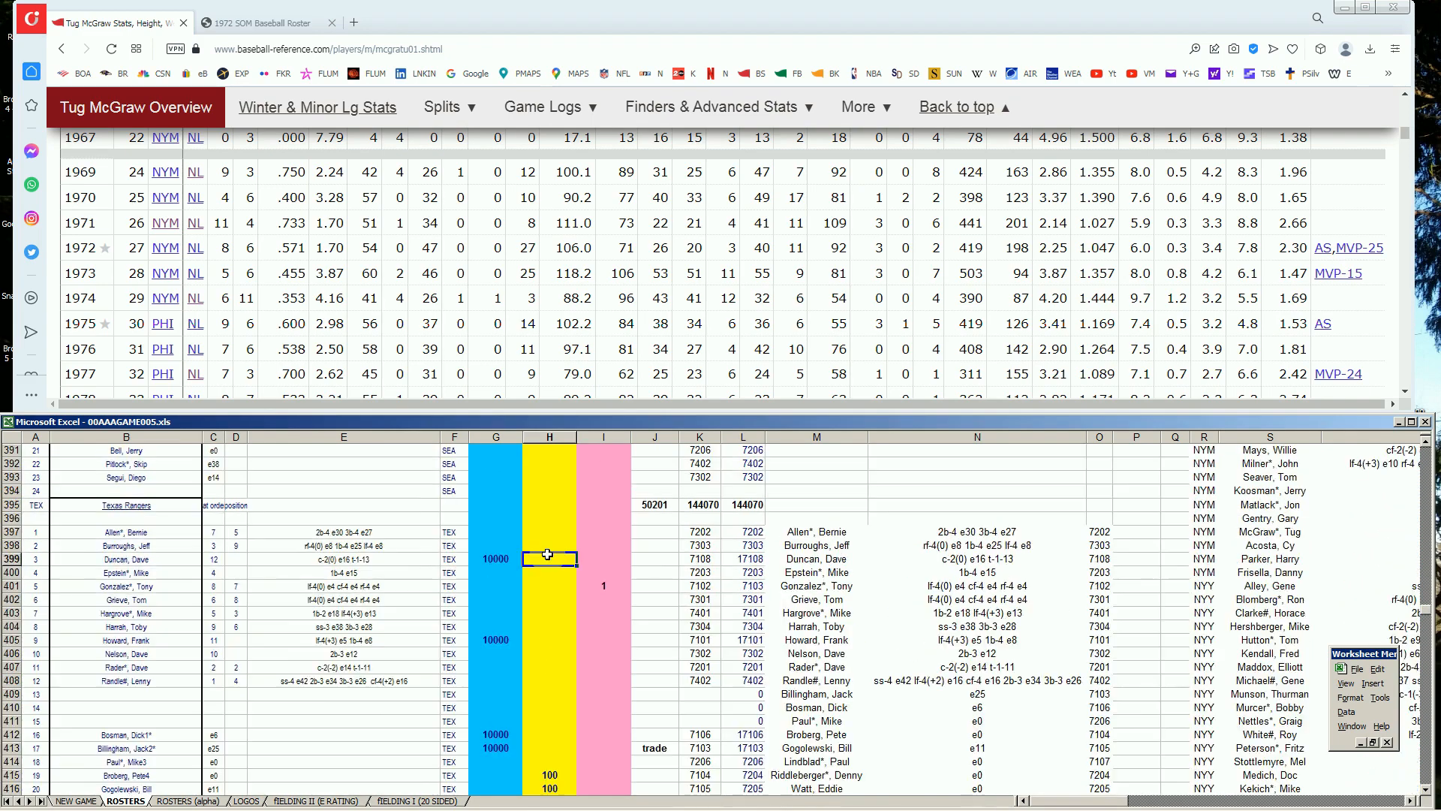
pyautogui.press('pagedown')
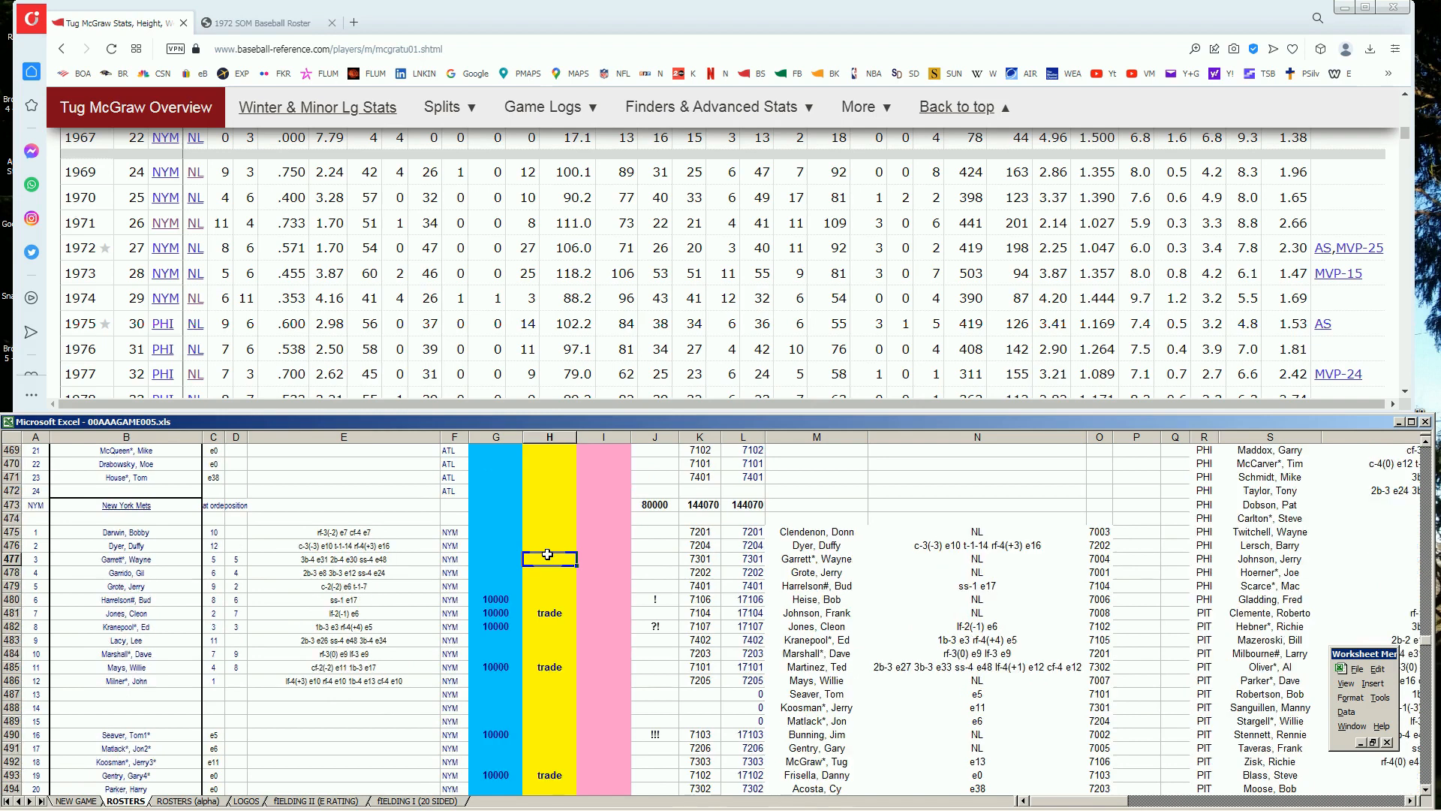
pyautogui.click(1426, 794)
pyautogui.click(1426, 795)
pyautogui.click(1426, 795)
pyautogui.click(1426, 794)
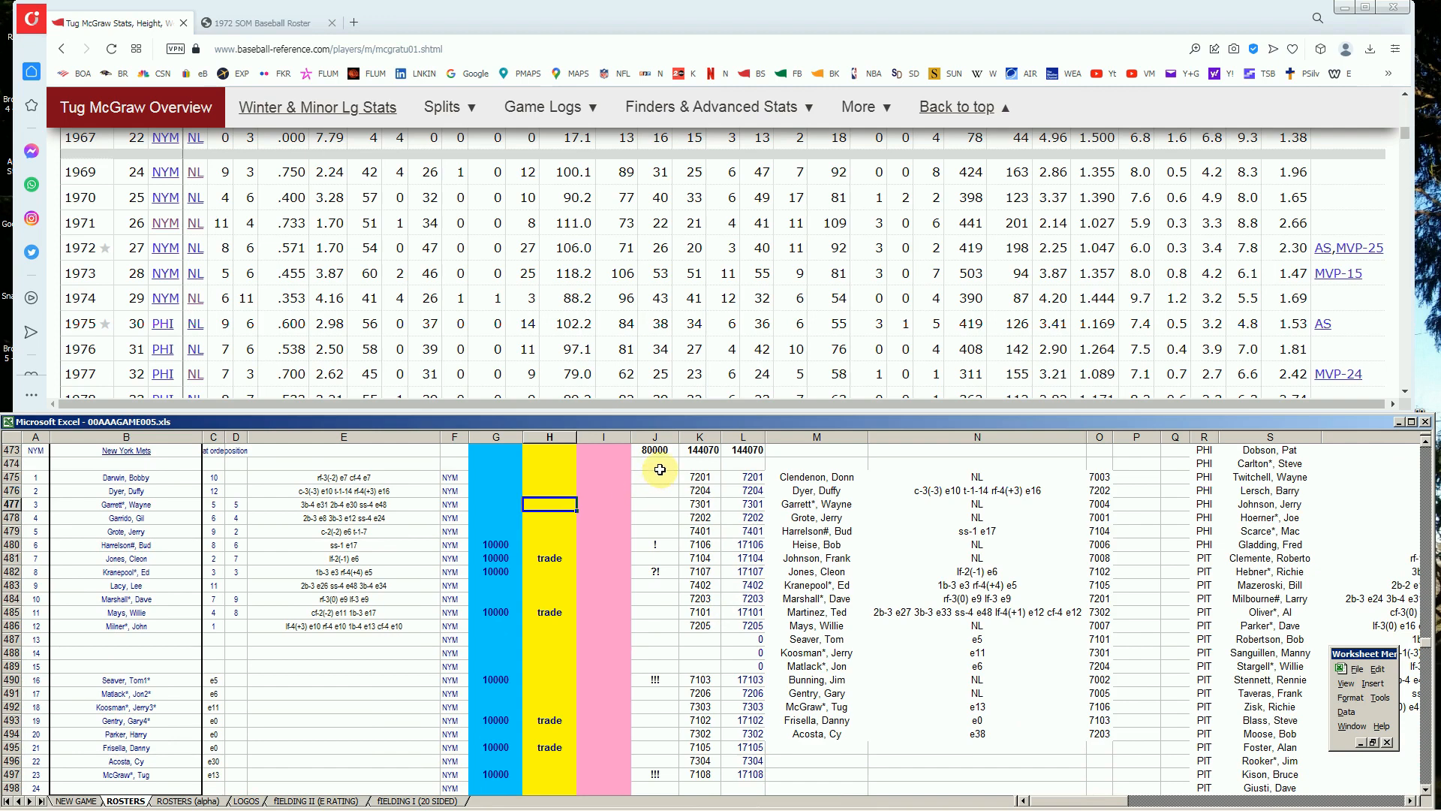
# Review the 10000, trade and rating marks of the New York Mets players, row by row, in columns G to J.
pyautogui.click(499, 776)
pyautogui.moveTo(499, 776); pyautogui.dragTo(614, 776)
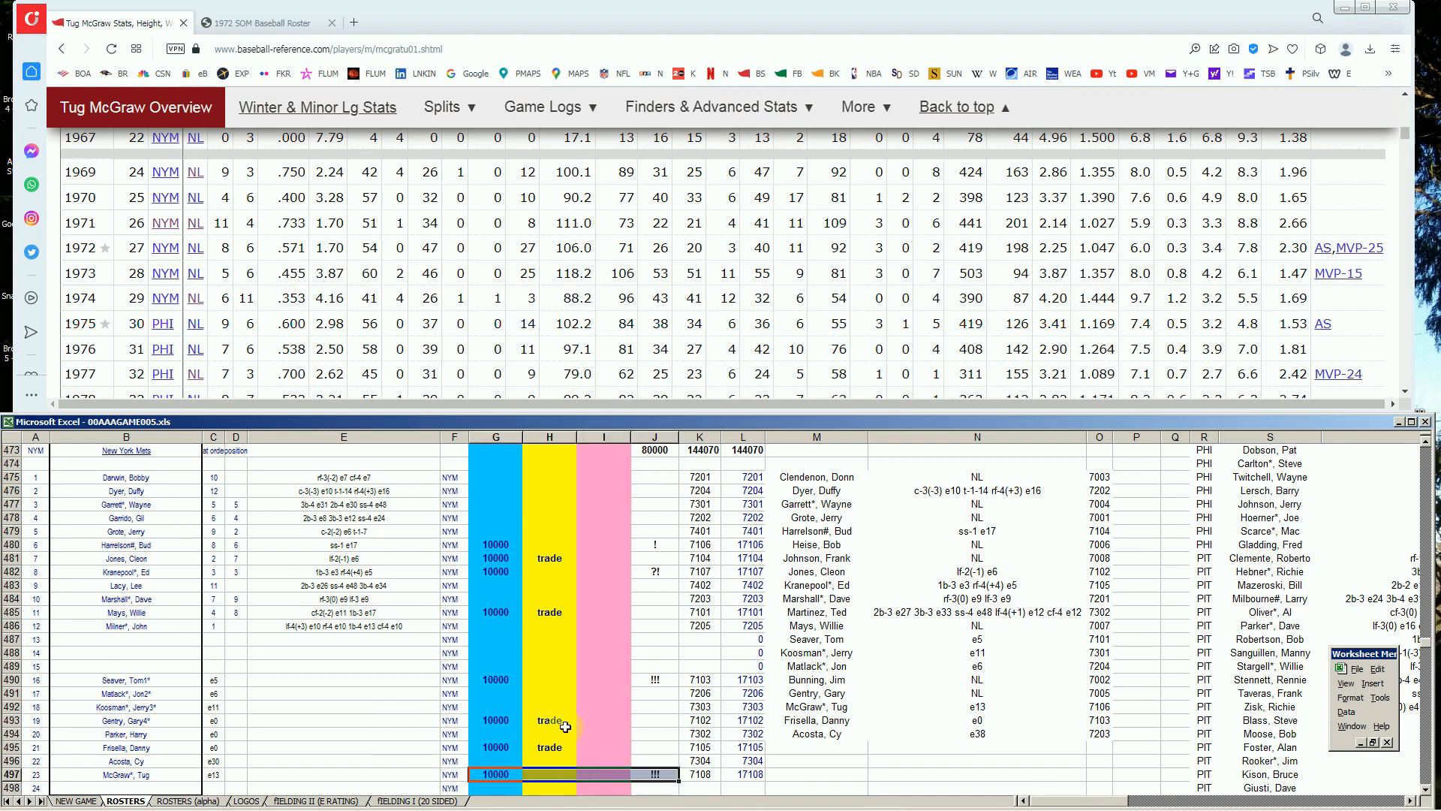
pyautogui.moveTo(504, 682); pyautogui.dragTo(614, 682)
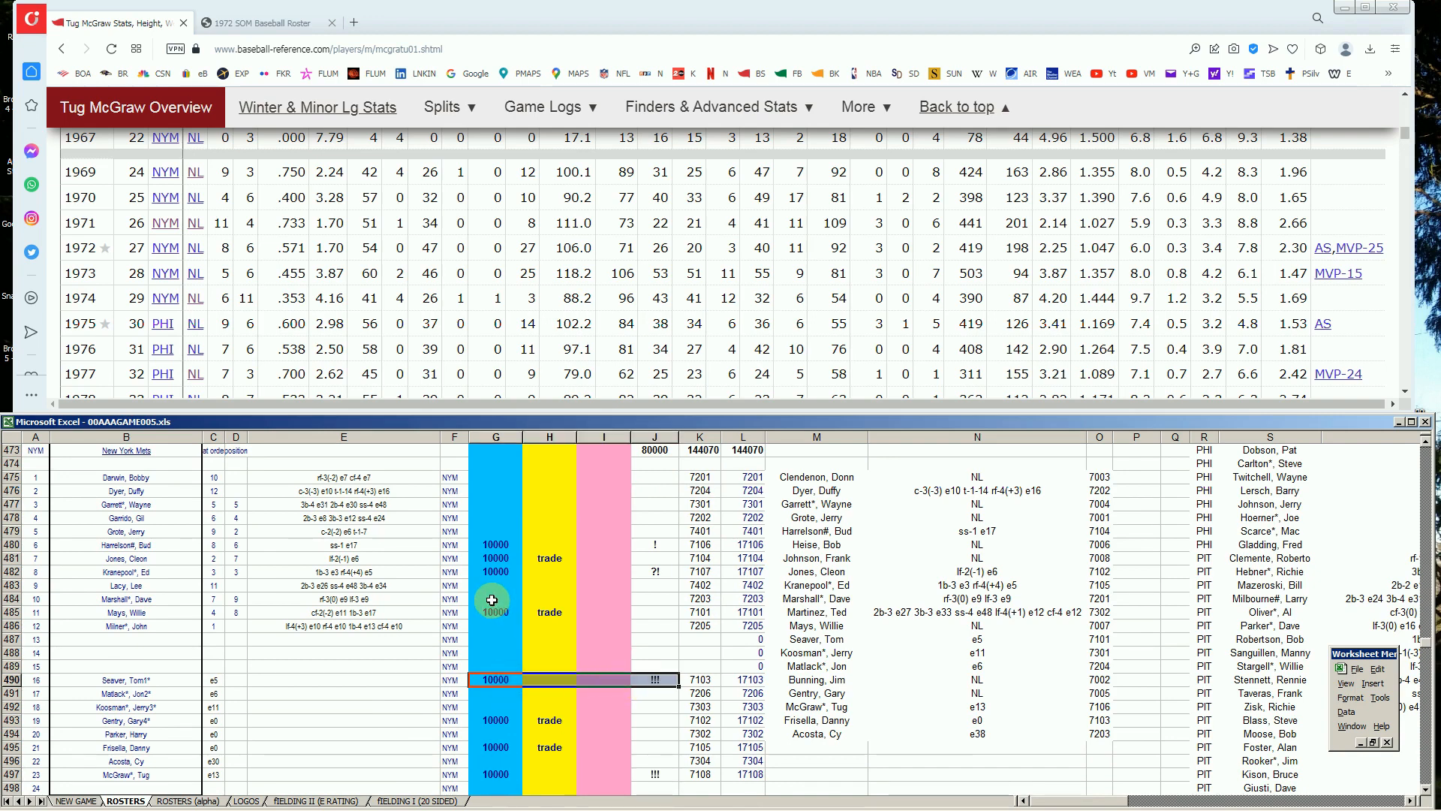
pyautogui.moveTo(497, 544); pyautogui.dragTo(657, 544)
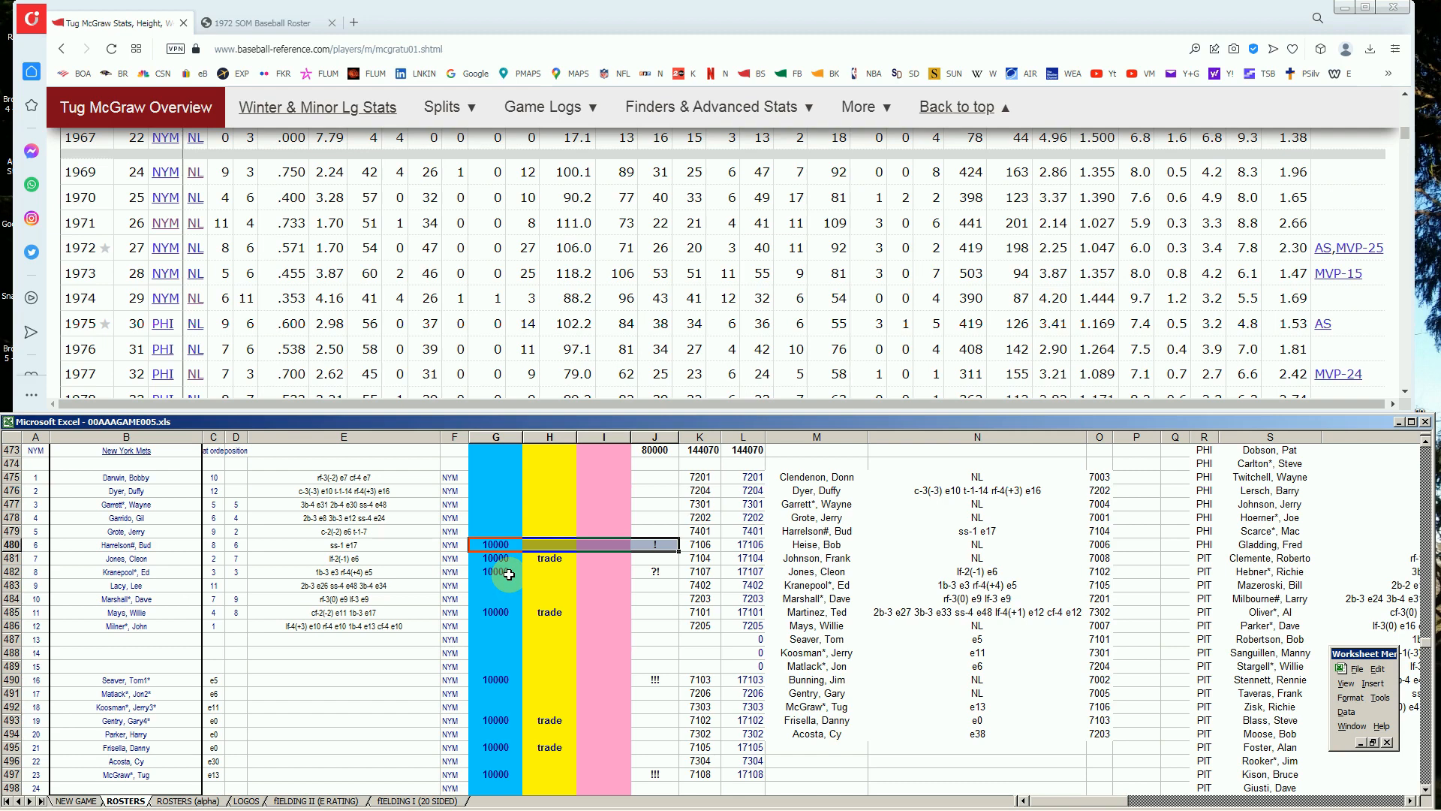
pyautogui.moveTo(497, 558); pyautogui.dragTo(552, 559)
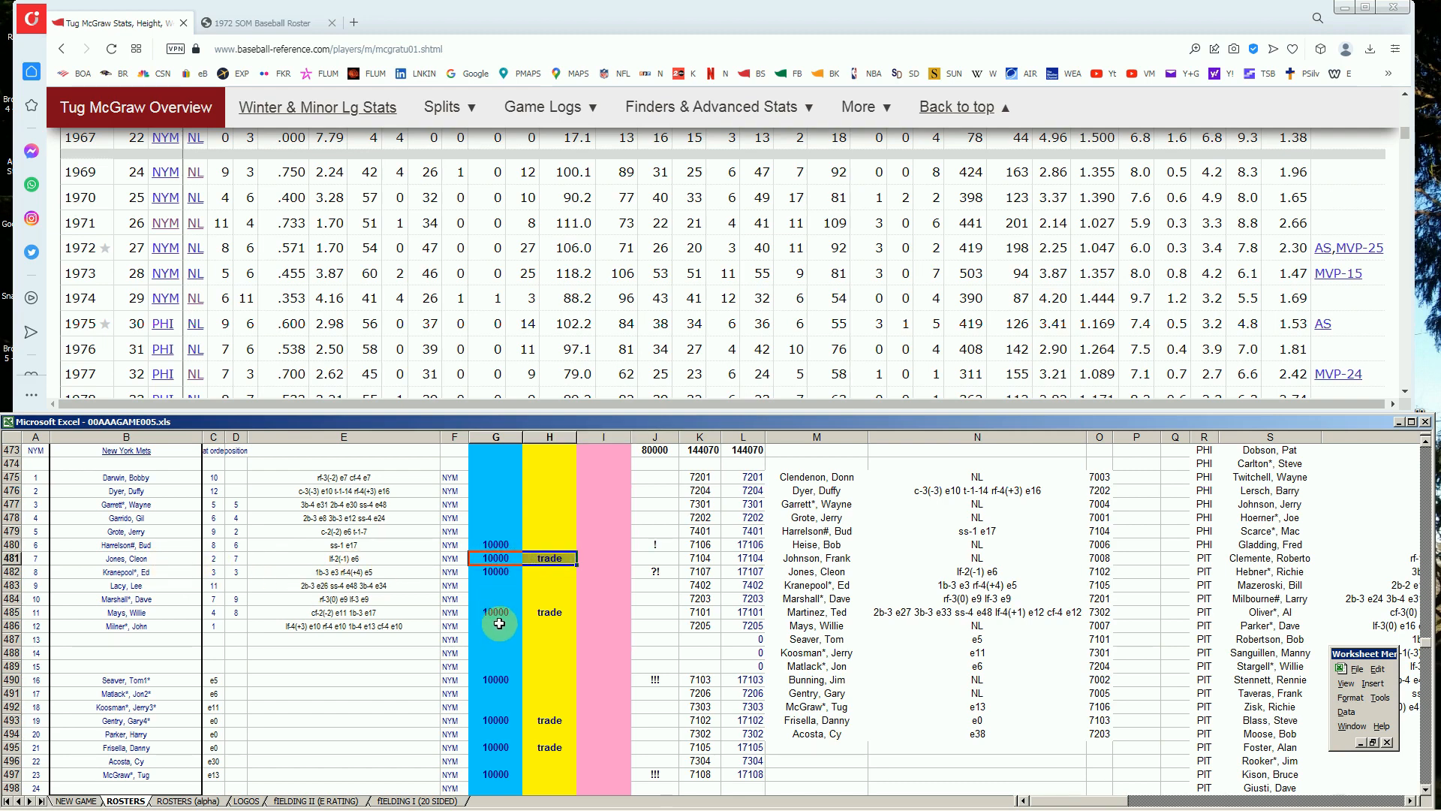
pyautogui.moveTo(495, 612); pyautogui.dragTo(554, 610)
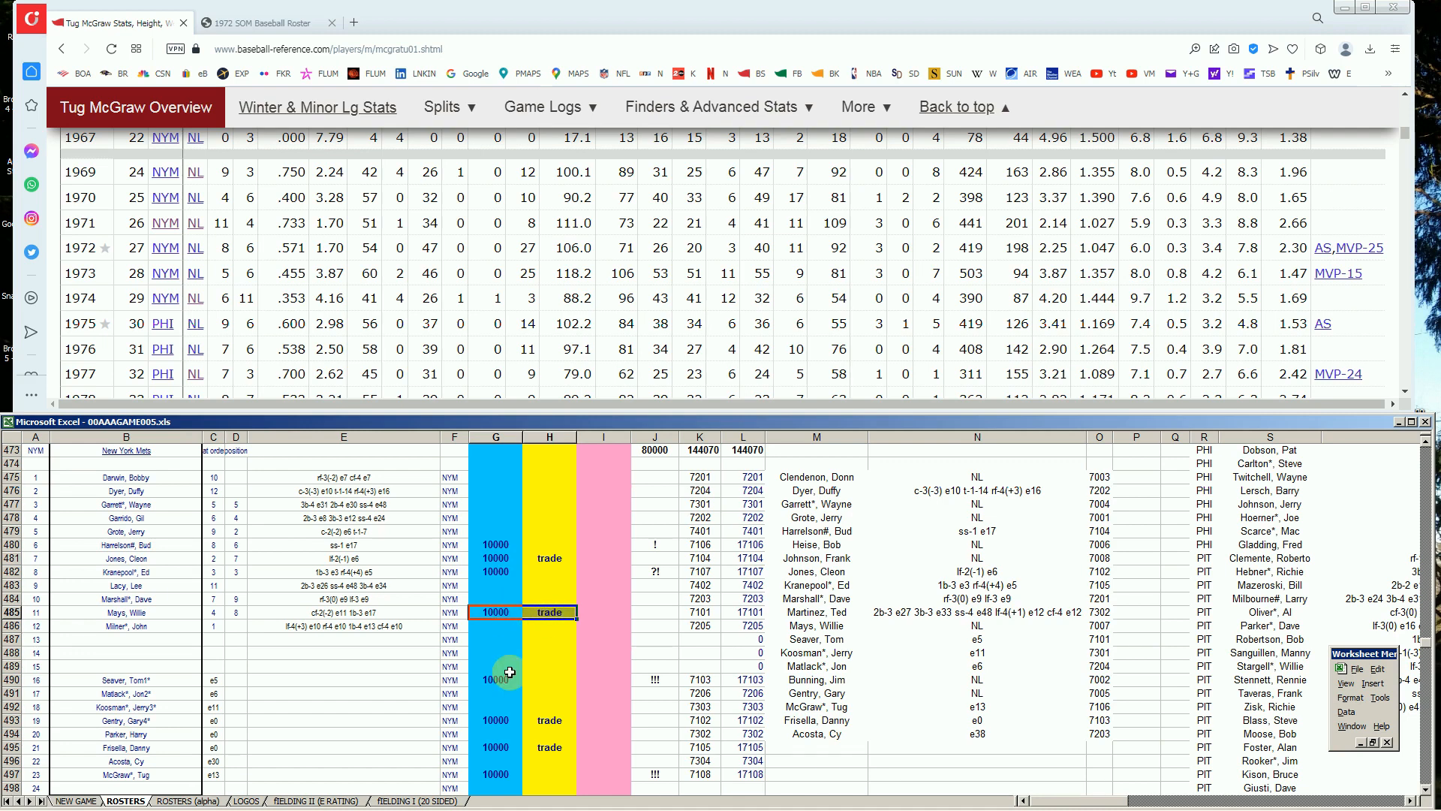
pyautogui.moveTo(505, 725); pyautogui.dragTo(544, 748)
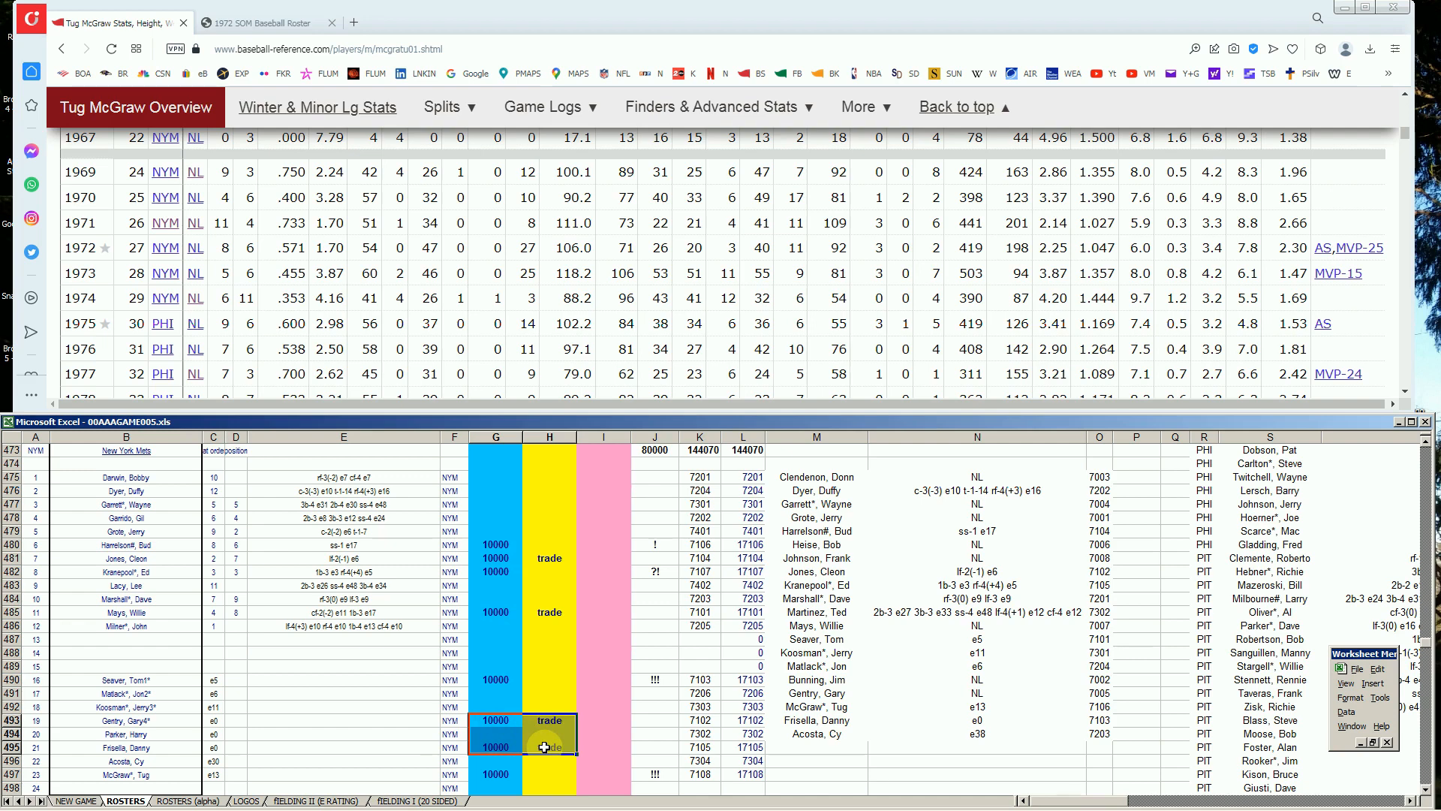
pyautogui.click(569, 586)
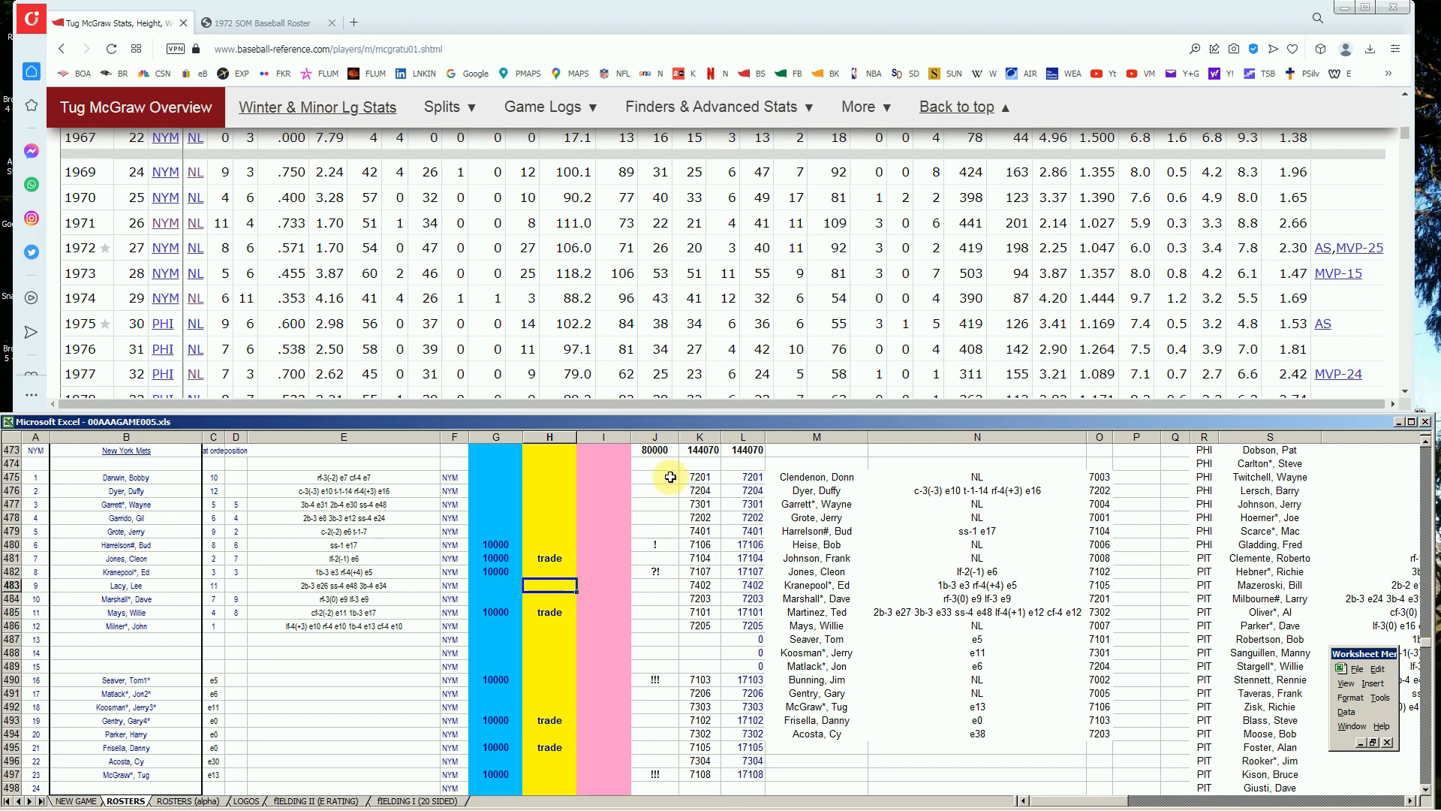
pyautogui.click(555, 491)
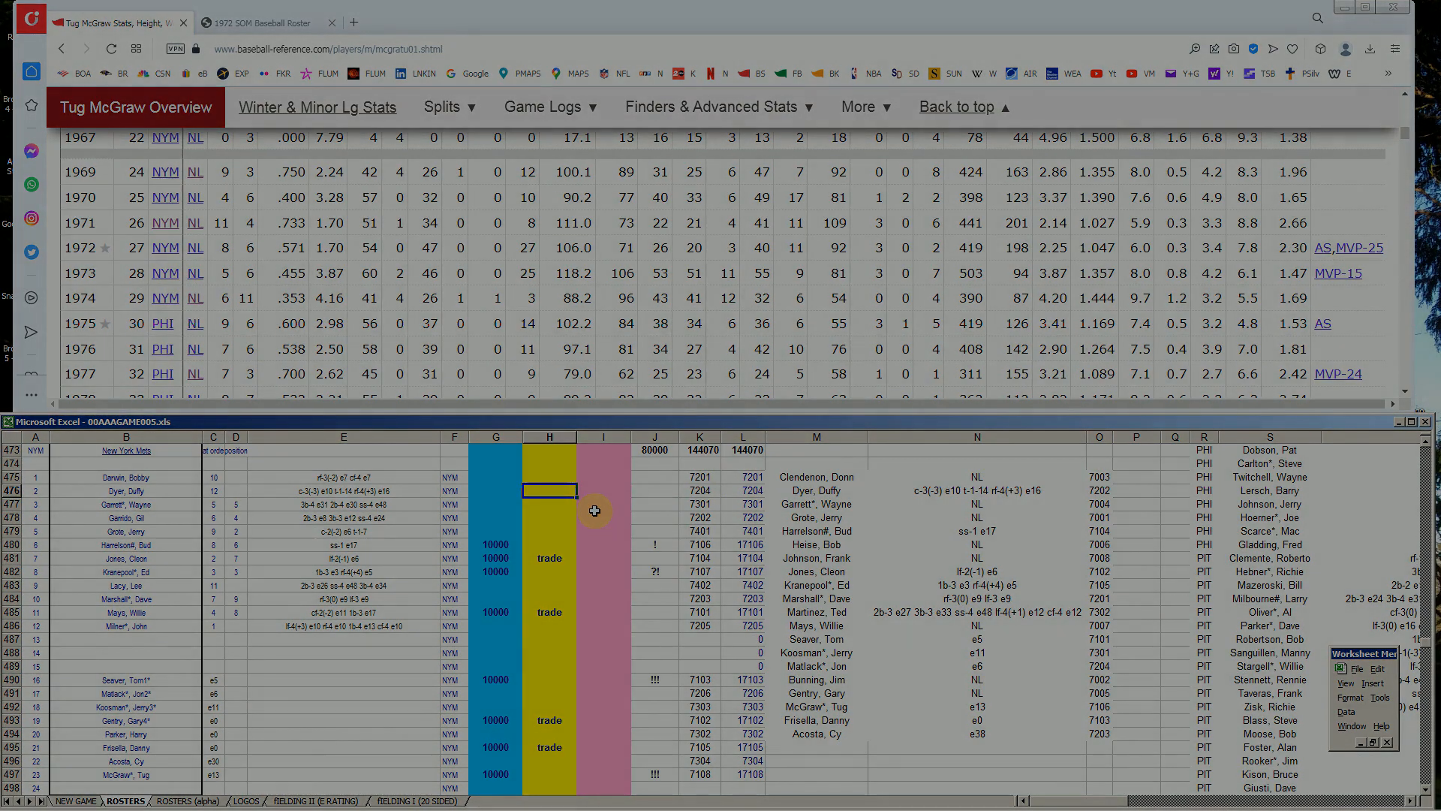